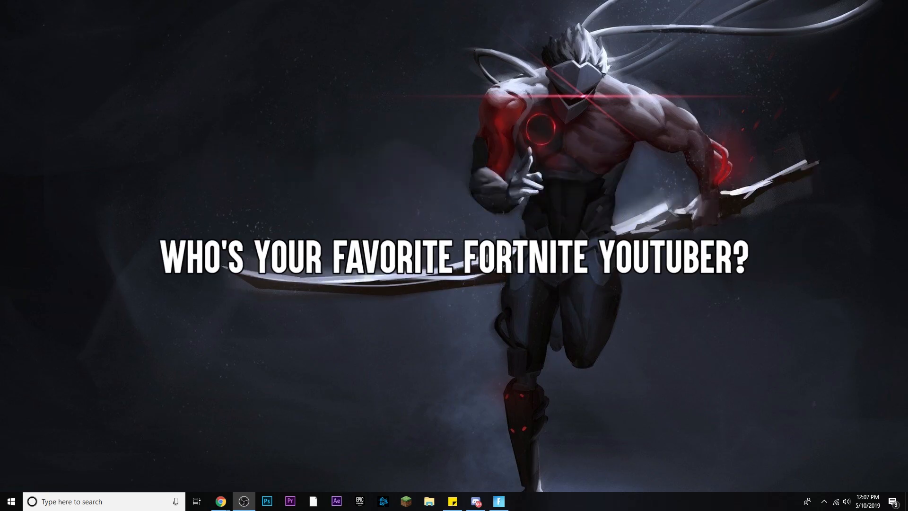
Switch to Chrome and examine the video thumbnails on the Fe4RLess YouTube channel, from recent to older uploads.
mouse_move(221, 501)
left_click(266, 469)
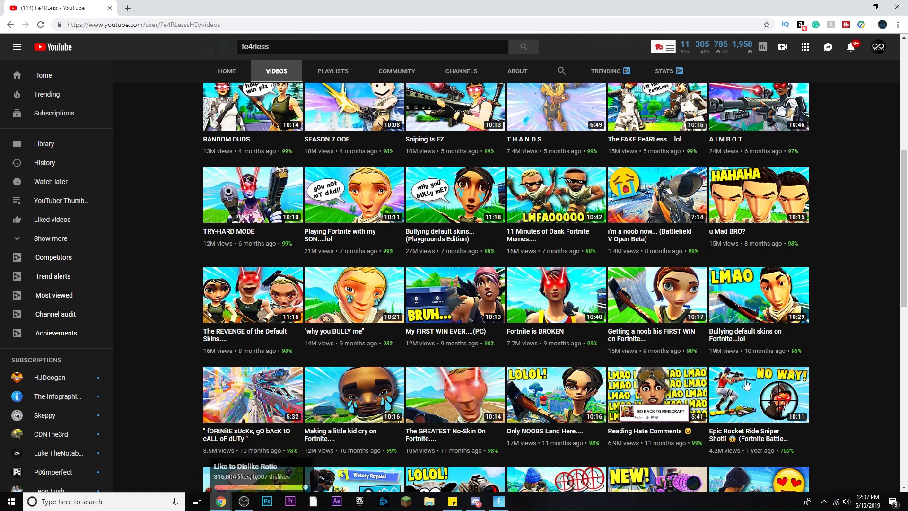
scroll(759, 352, "up", 4)
scroll(759, 352, "down", 1)
scroll(759, 352, "down", 2)
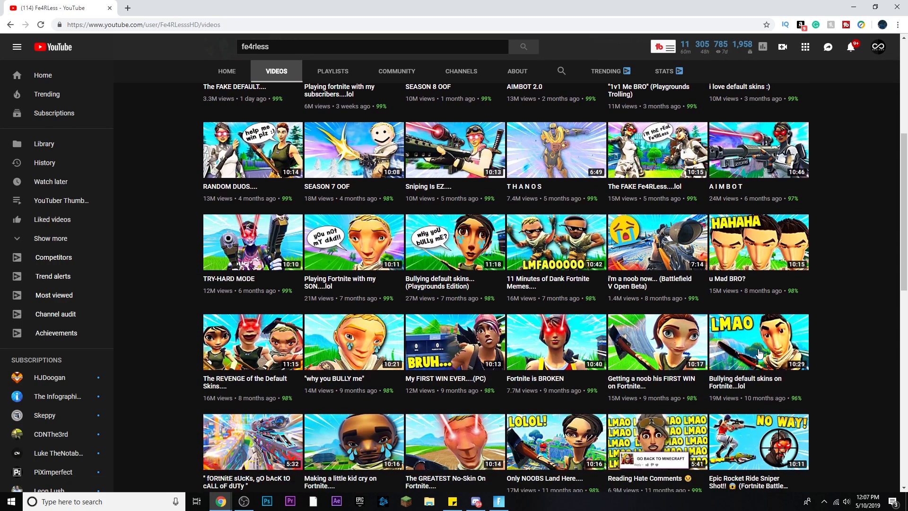
scroll(759, 350, "down", 8)
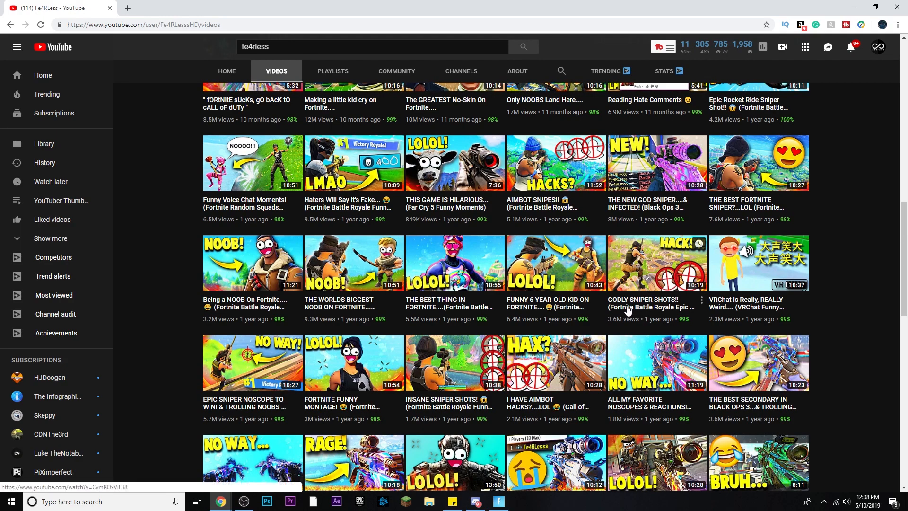
scroll(620, 263, "down", 8)
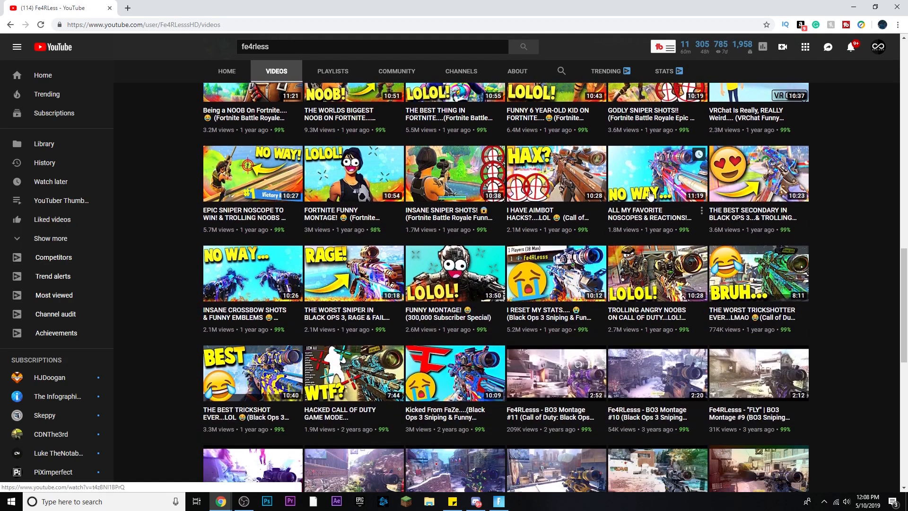
scroll(634, 200, "up", 5)
scroll(634, 200, "up", 8)
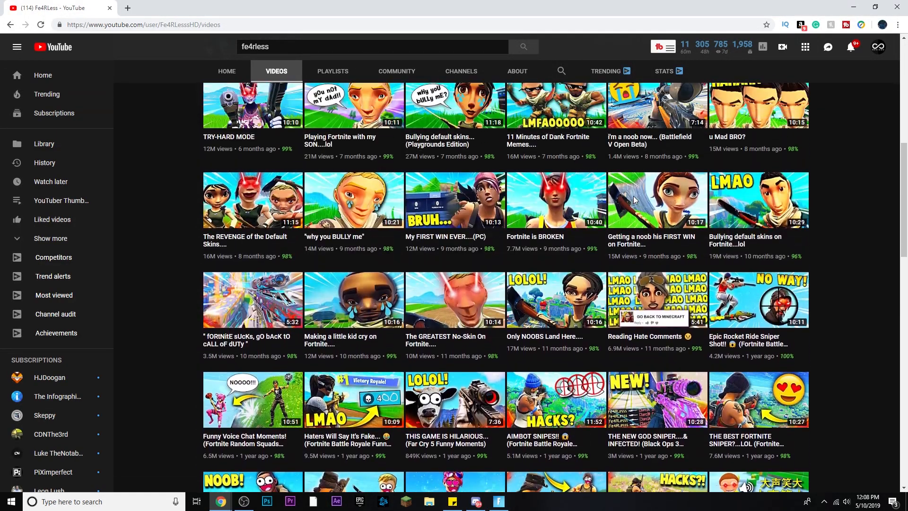
scroll(710, 189, "up", 2)
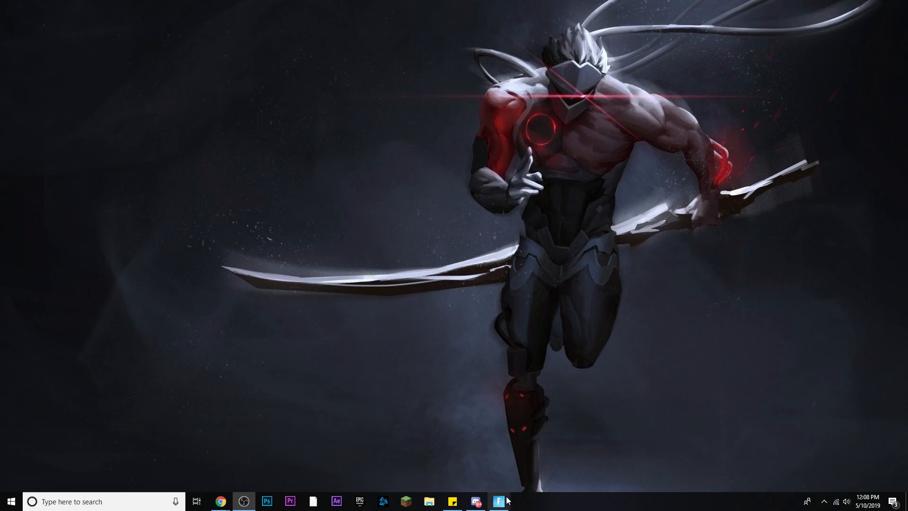
Switch to Fortnite, change the game mode from Team Rumble to Creative, and start the match.
mouse_move(507, 501)
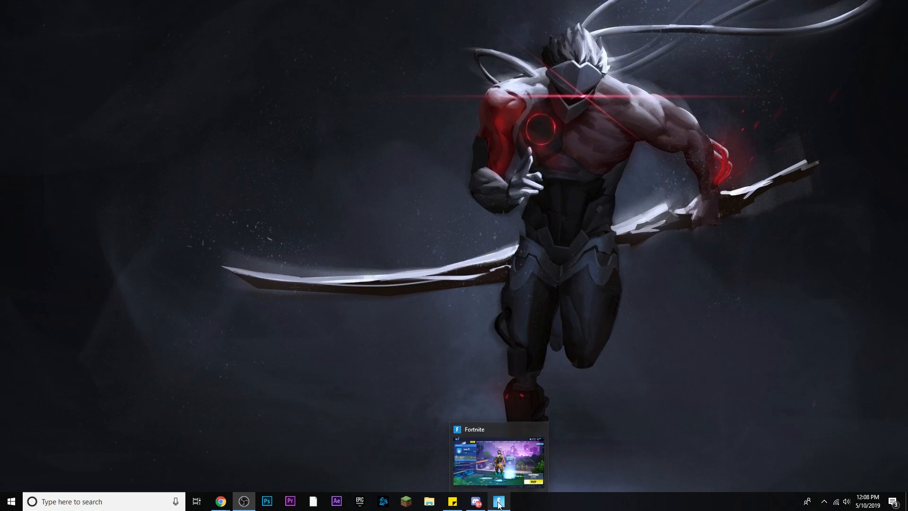
left_click(499, 504)
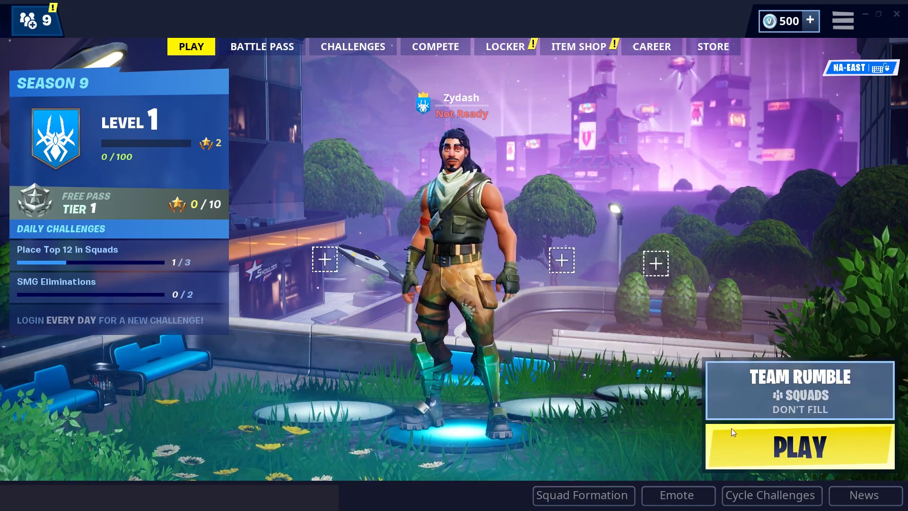
left_click(799, 404)
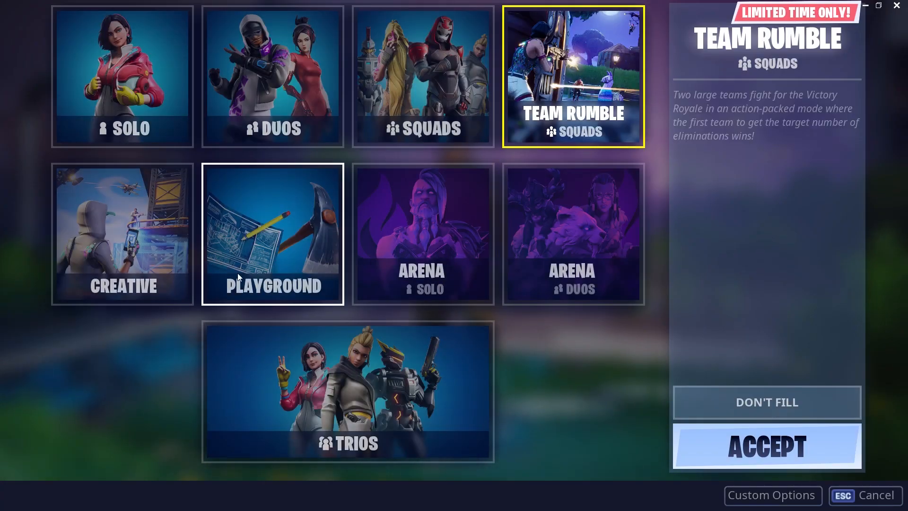
left_click(154, 273)
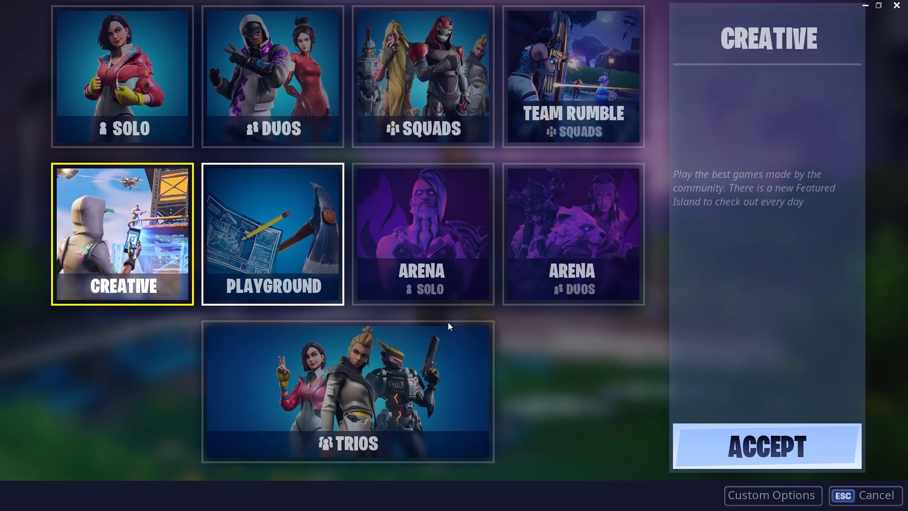
left_click(749, 443)
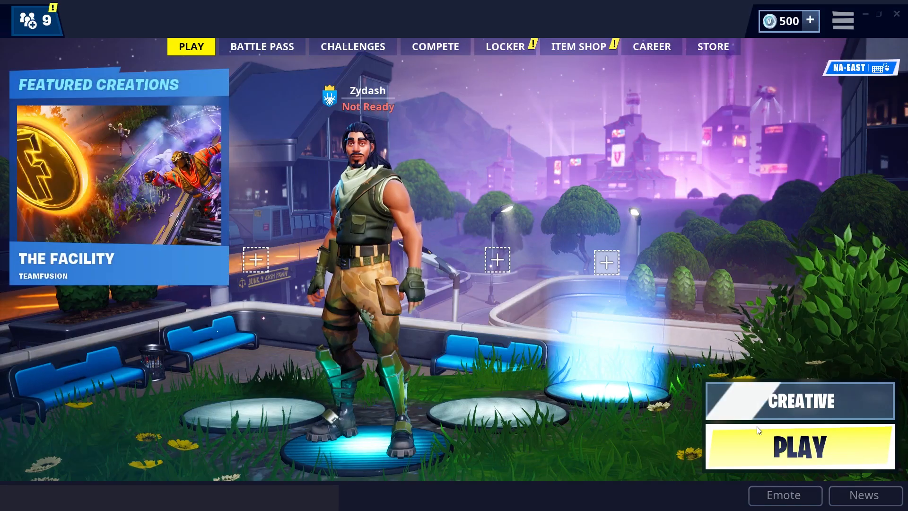
left_click(798, 446)
left_click(478, 464)
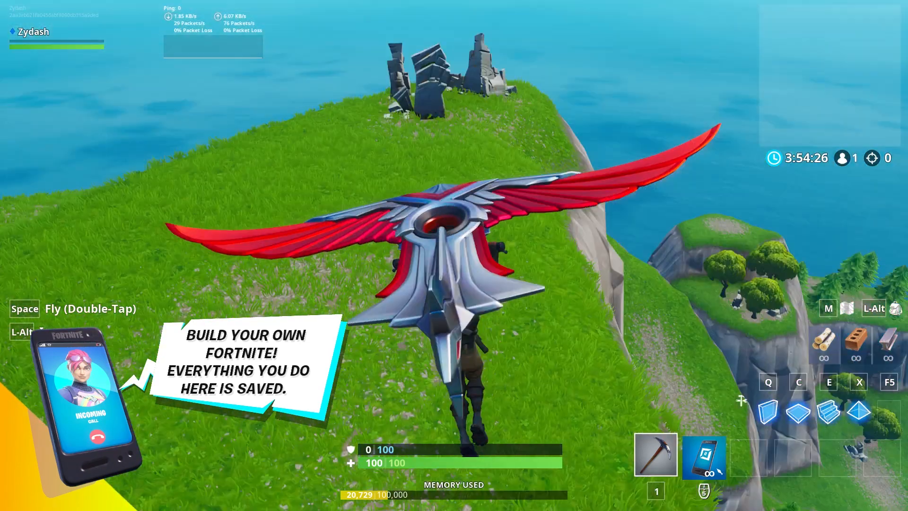
Move the character onto the grassy hill of the island and perform an emote from the emote wheel.
key("w")
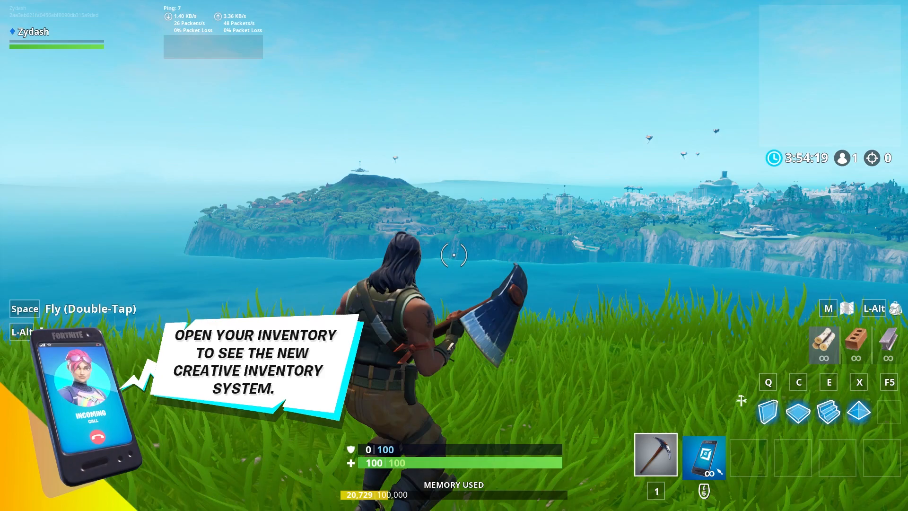
key("b")
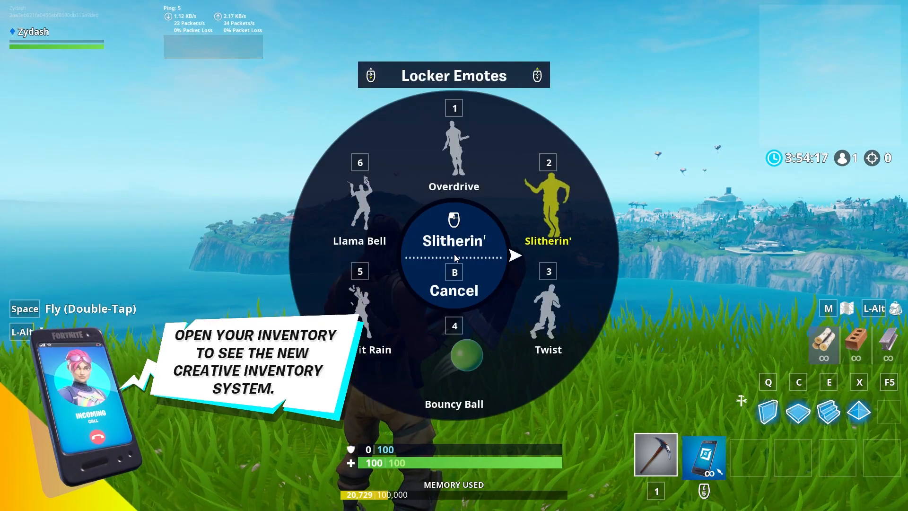
scroll(454, 255, "down", 1)
left_click(395, 267)
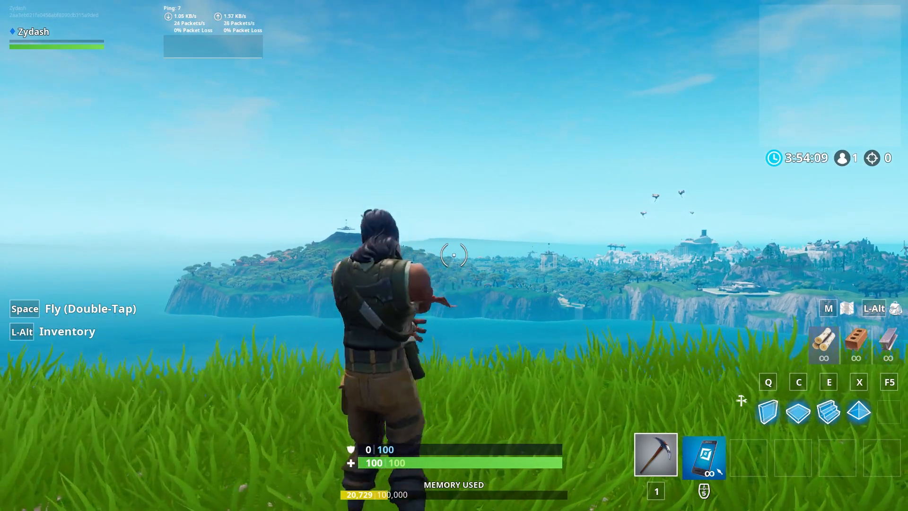
Make the character crouch, stand up and jump on the grass so the replay captures different poses.
key("ctrl")
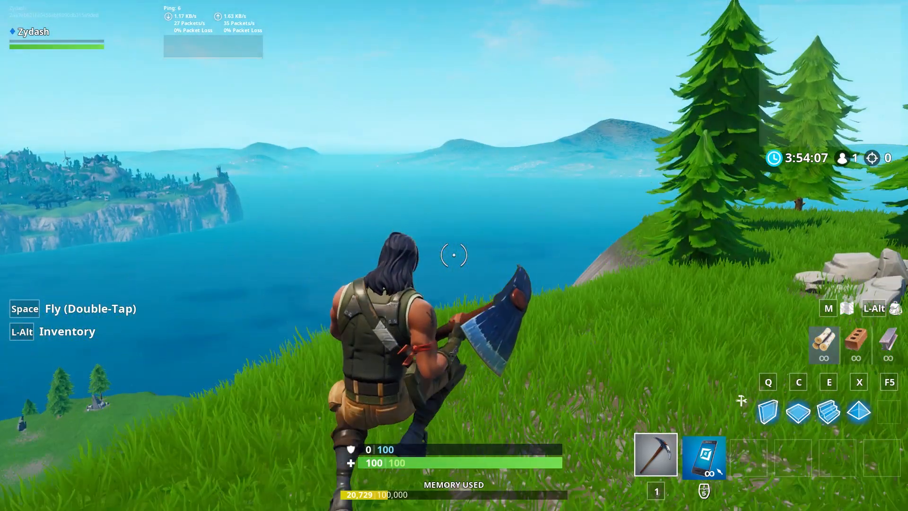
key("ctrl")
key("ctrl")
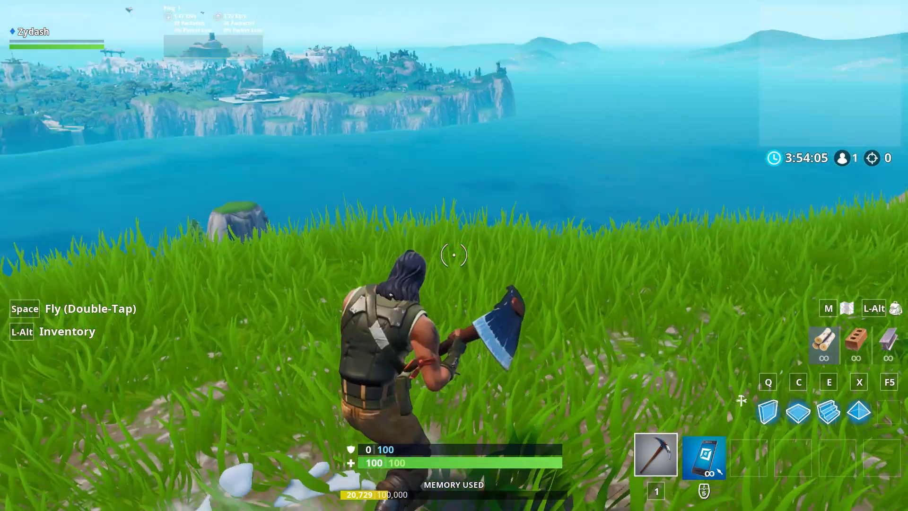
key("space")
key("space")
Leave the Creative match and open the list of recorded replays.
key("Escape")
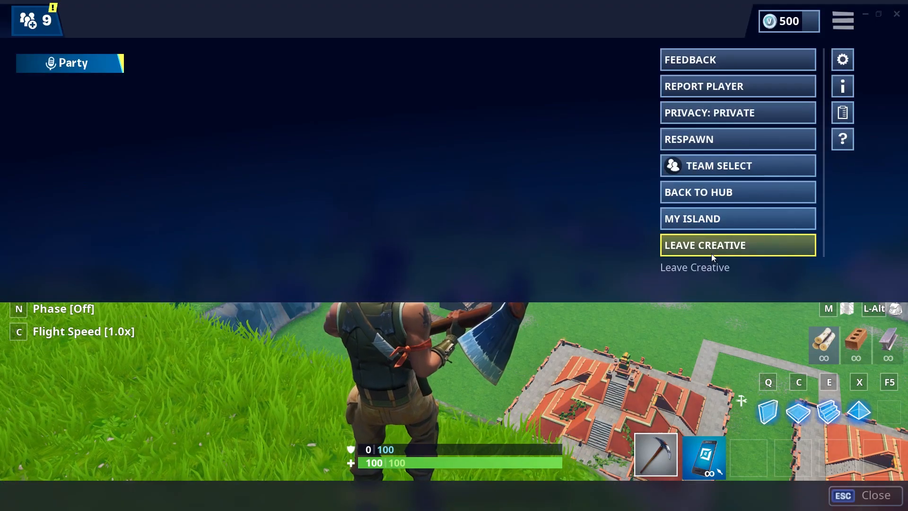
left_click(711, 245)
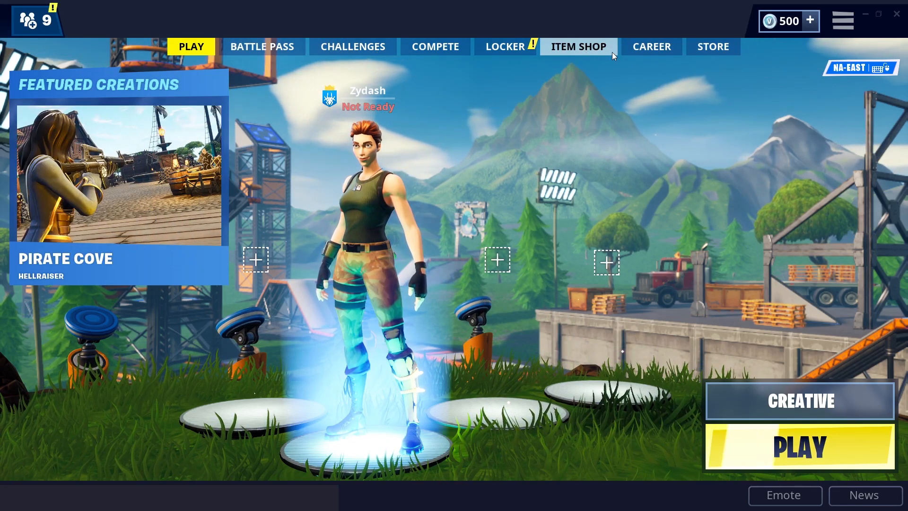
left_click(639, 49)
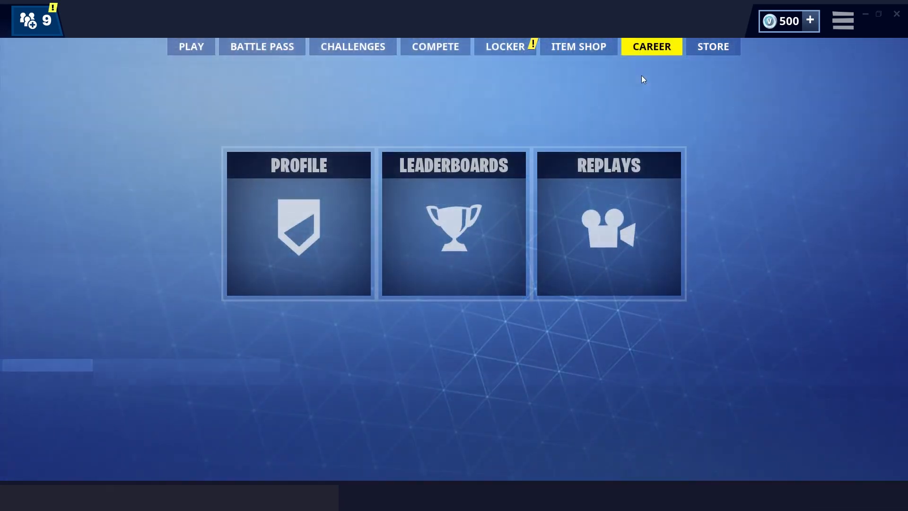
left_click(632, 195)
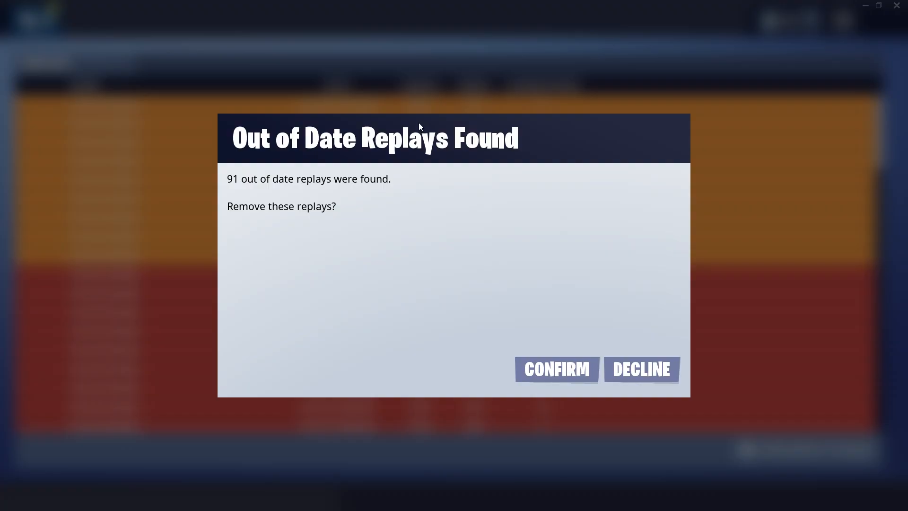
Delete the out-of-date replays and play the unsaved replay from 5/10/19, 12:26 PM.
left_click(558, 370)
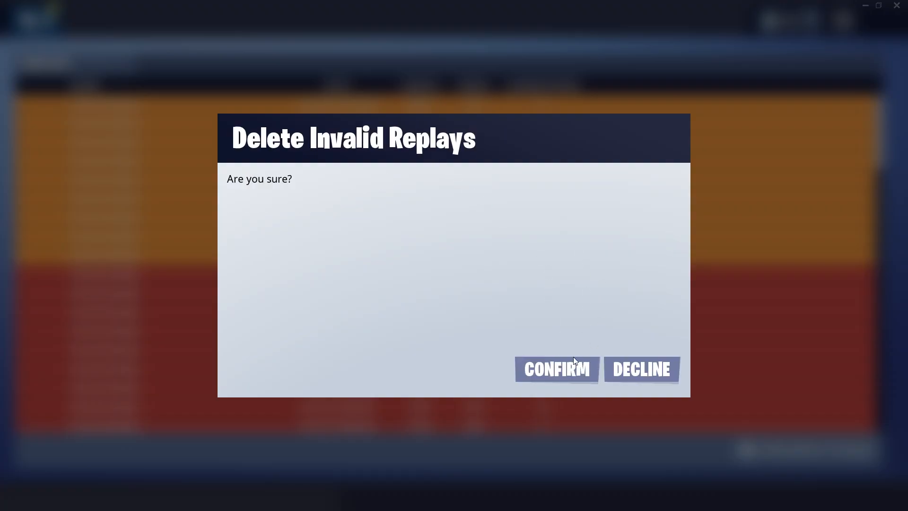
left_click(563, 376)
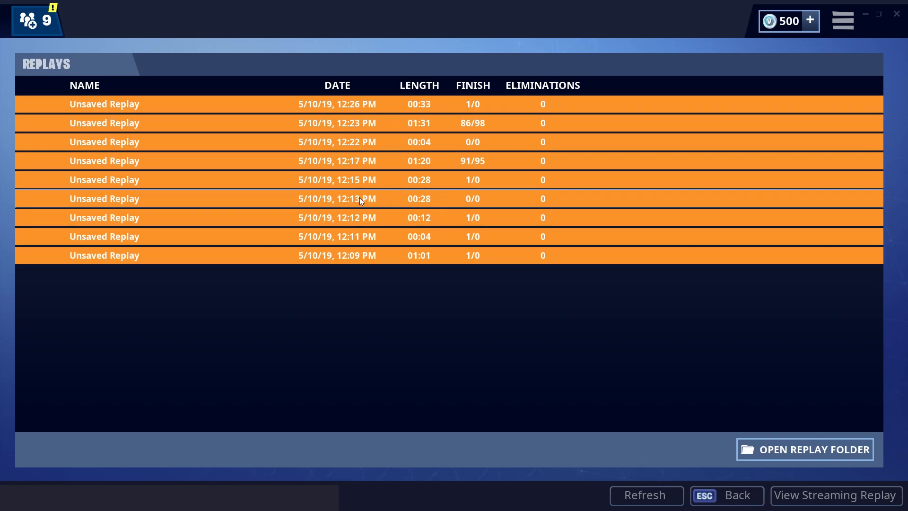
left_click(475, 108)
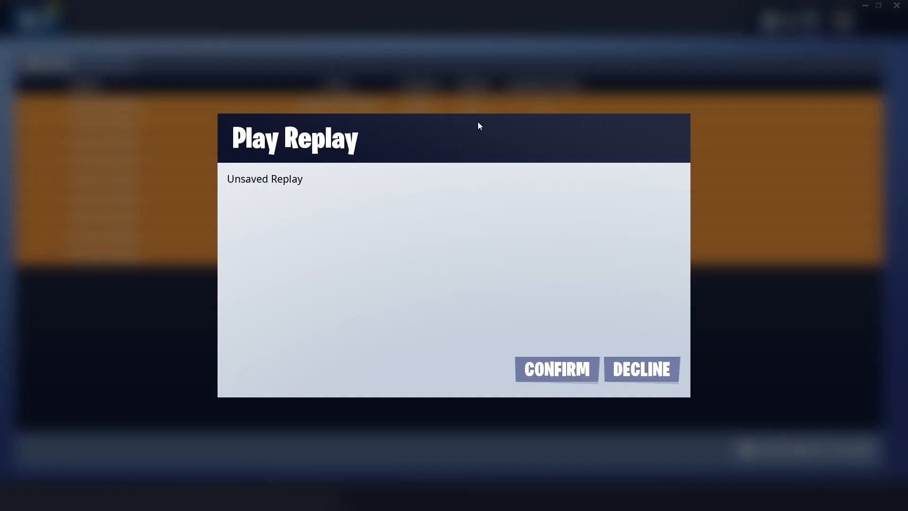
left_click(567, 360)
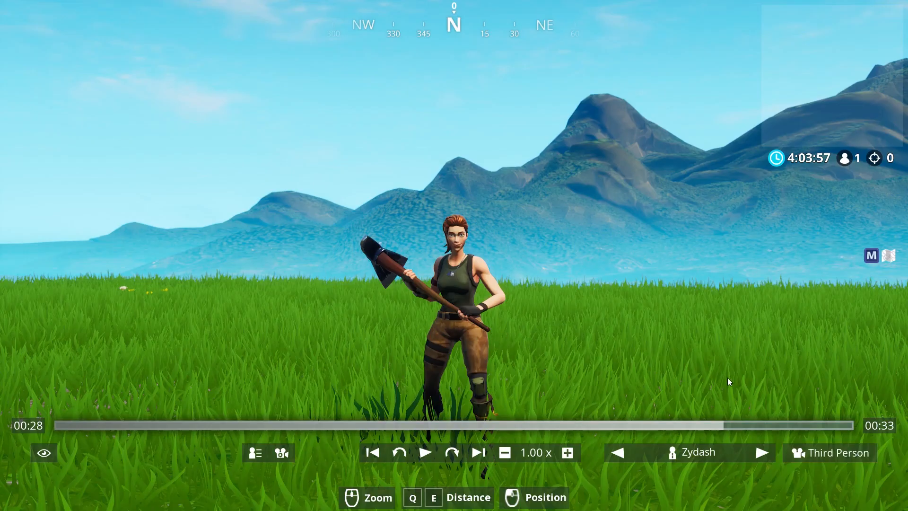
Set the replay camera mode to Drone Free.
left_click(842, 459)
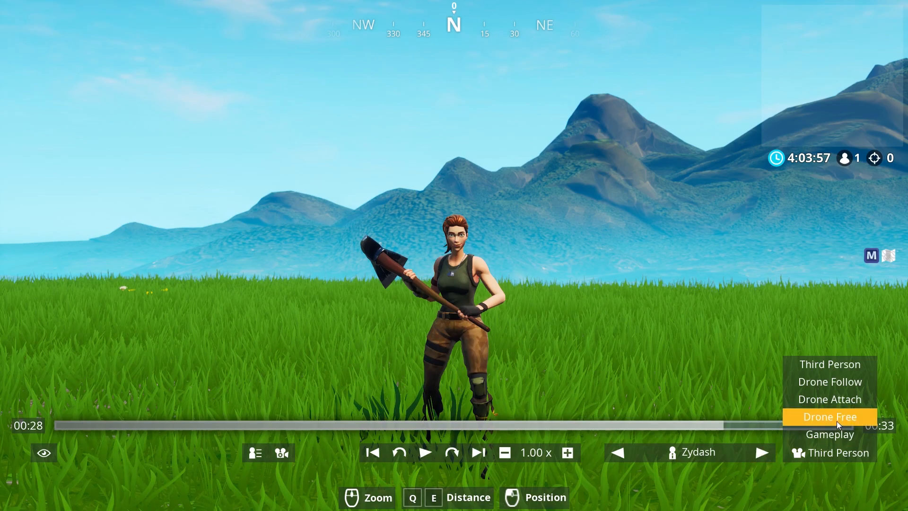
left_click(818, 459)
left_click(838, 452)
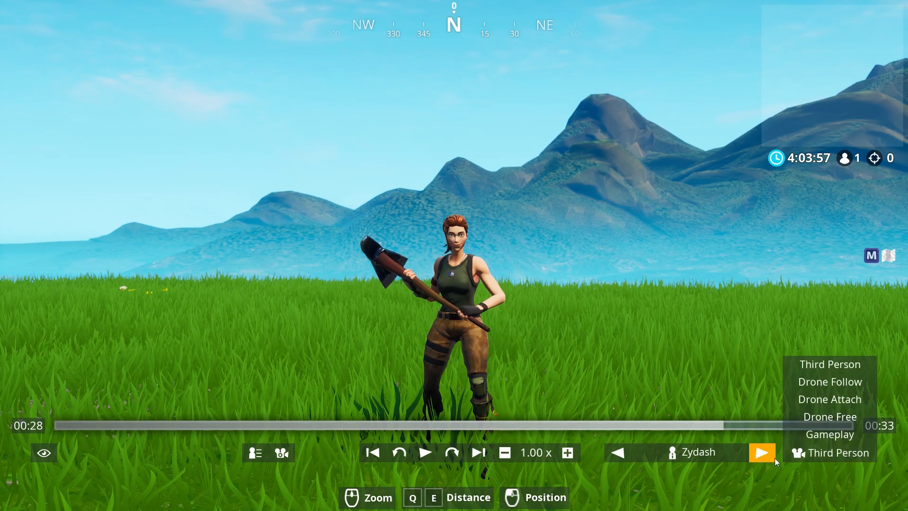
left_click(847, 418)
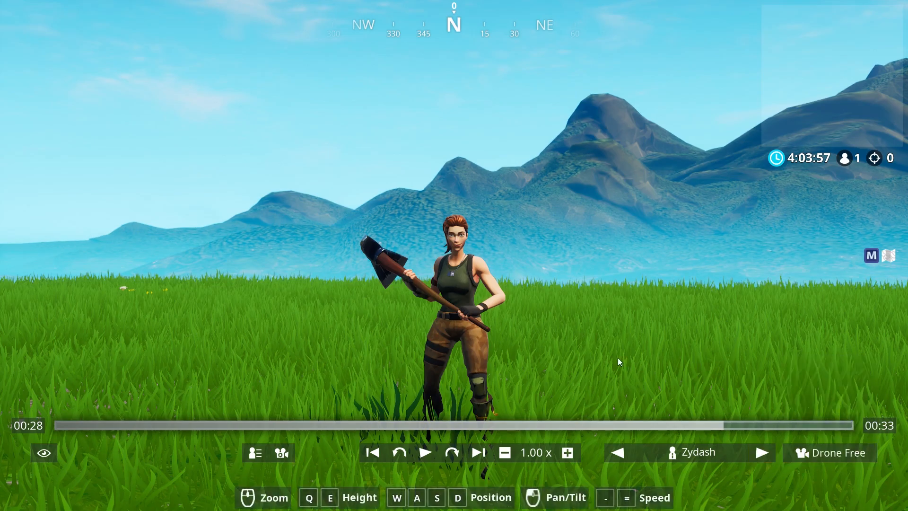
Fly the drone camera toward the character and frame her from the front, from the thighs up.
key("s")
mouse_move(549, 348)
left_mouse_down()
mouse_move(539, 349)
mouse_move(558, 348)
mouse_move(539, 345)
mouse_move(558, 359)
left_mouse_up()
key("w")
key("d")
key("a")
key("a")
key("d")
key("a")
key("w")
key("d")
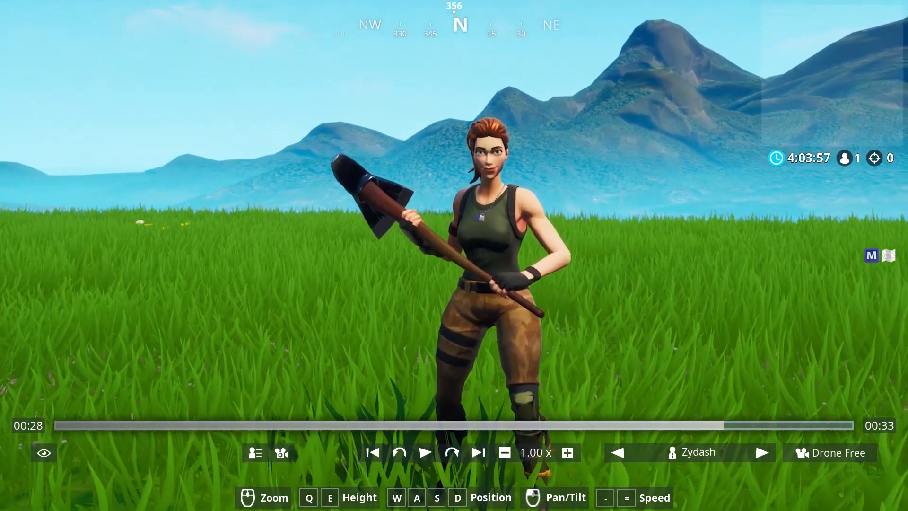
key("w")
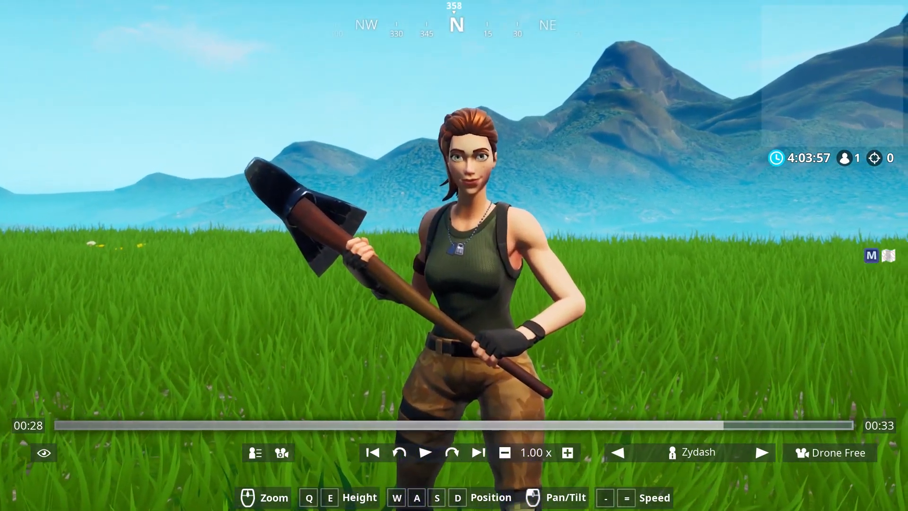
key("w")
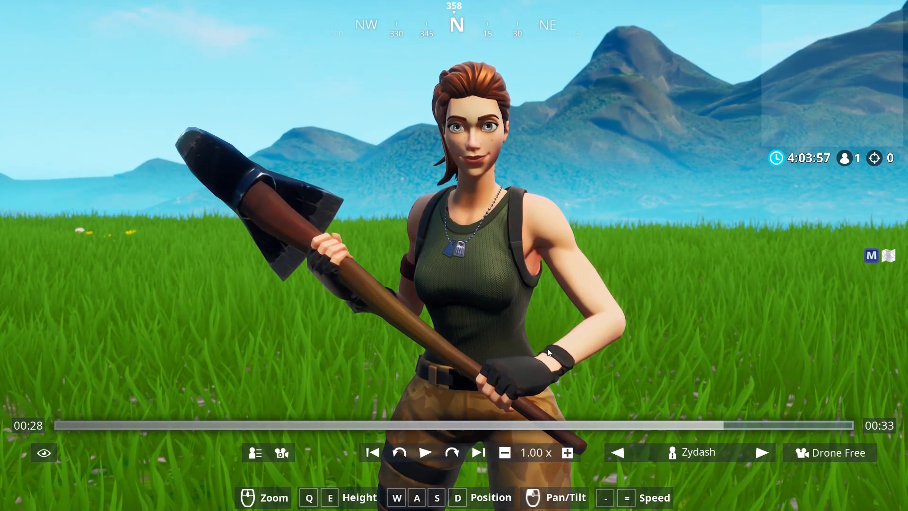
Zoom the drone camera in to a focal length of at least 49 mm and tilt it to fit the whole head in frame.
scroll(641, 318, "up", 3)
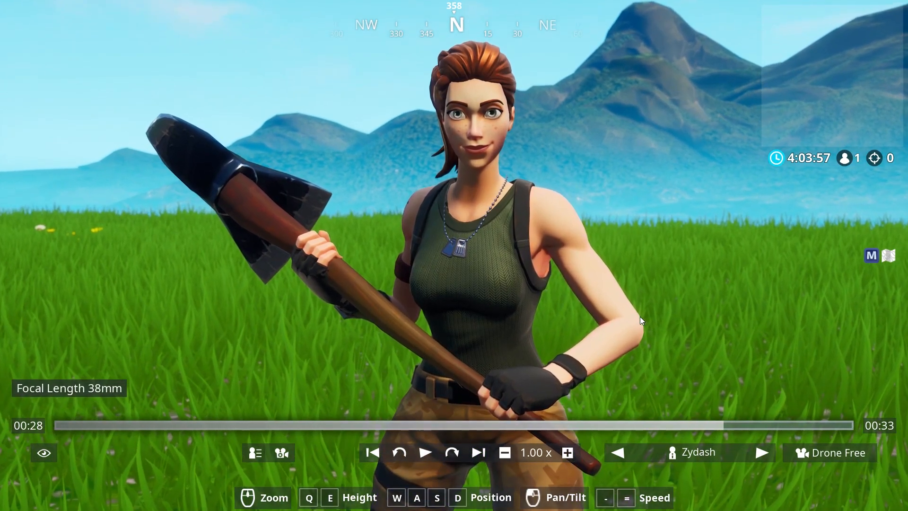
scroll(641, 317, "up", 10)
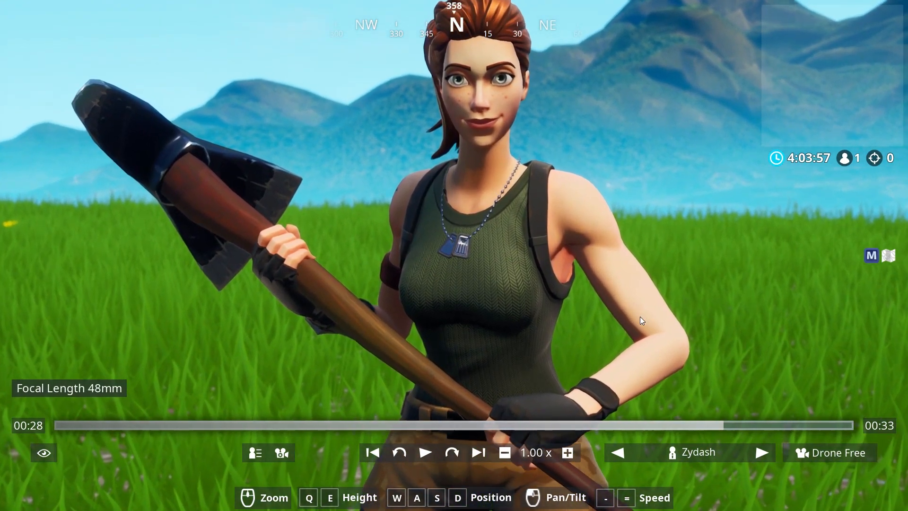
scroll(640, 316, "up", 1)
left_click_drag(640, 317, 635, 263)
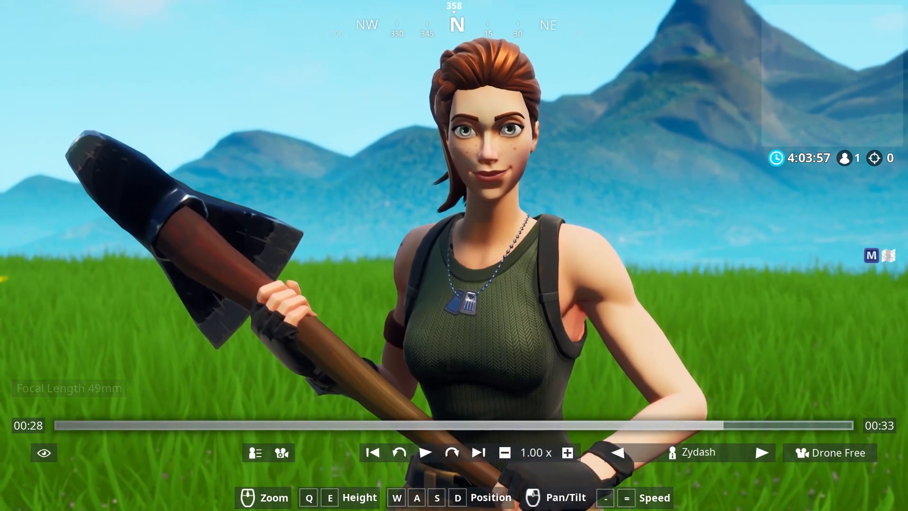
scroll(640, 316, "up", 3)
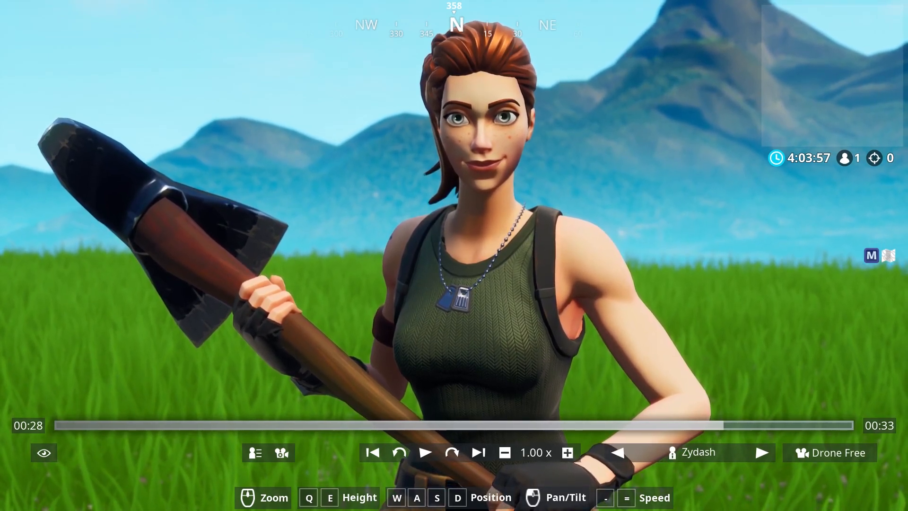
Slow the drone speed to 0.05x and reposition the camera to frame the character with her whole pickaxe from the thighs up.
key("s")
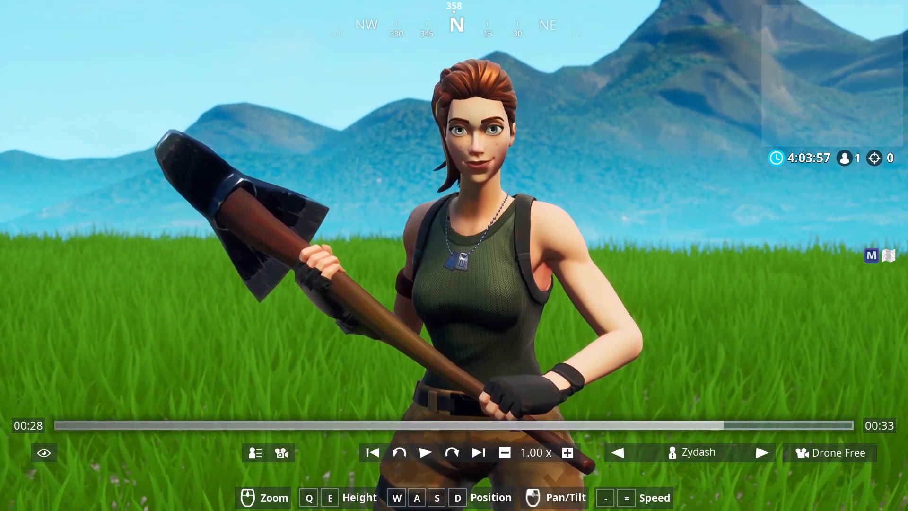
key("minus")
key("minus")
key("minus")
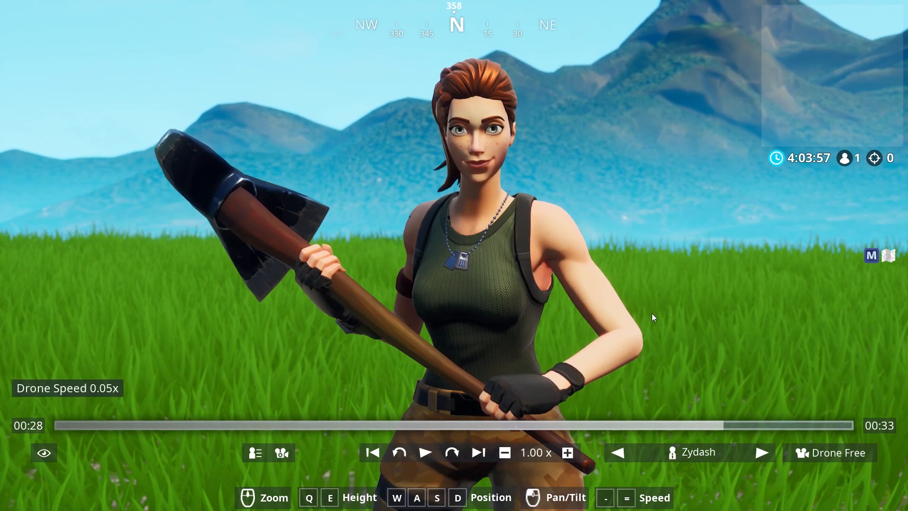
key("w")
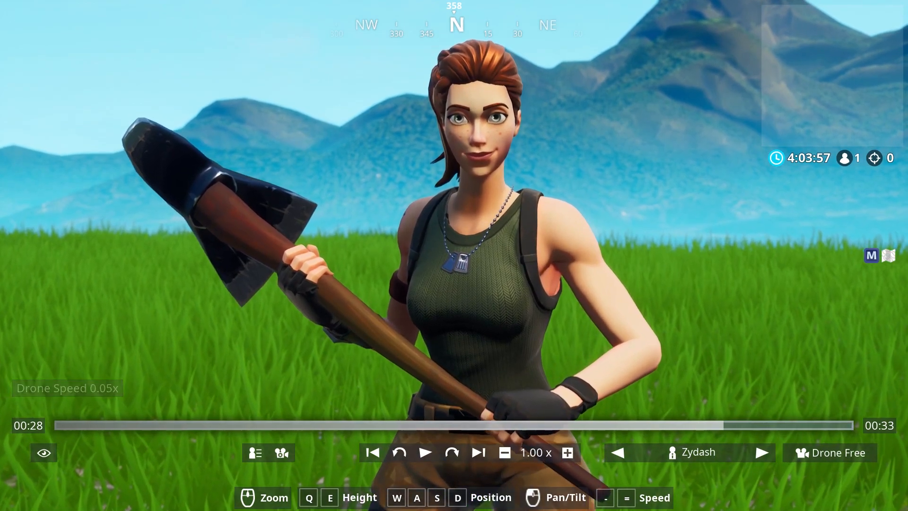
key("d")
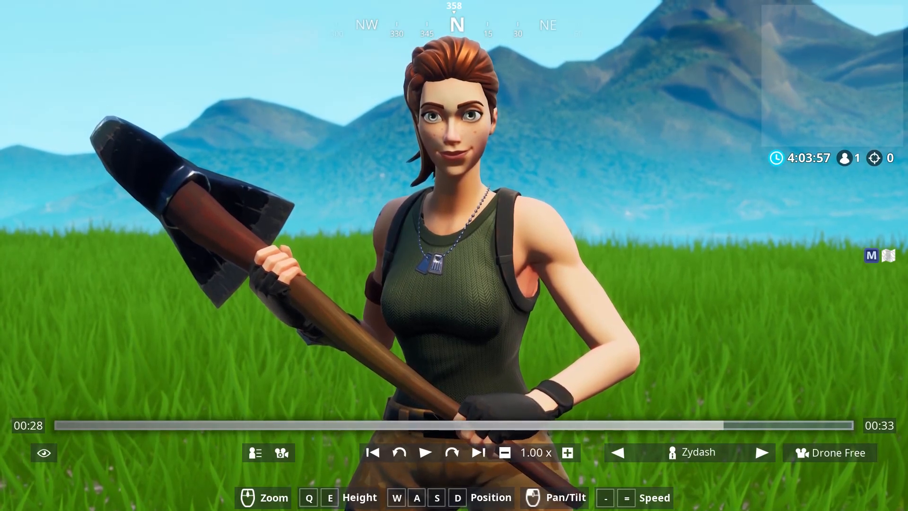
key("q")
key("q")
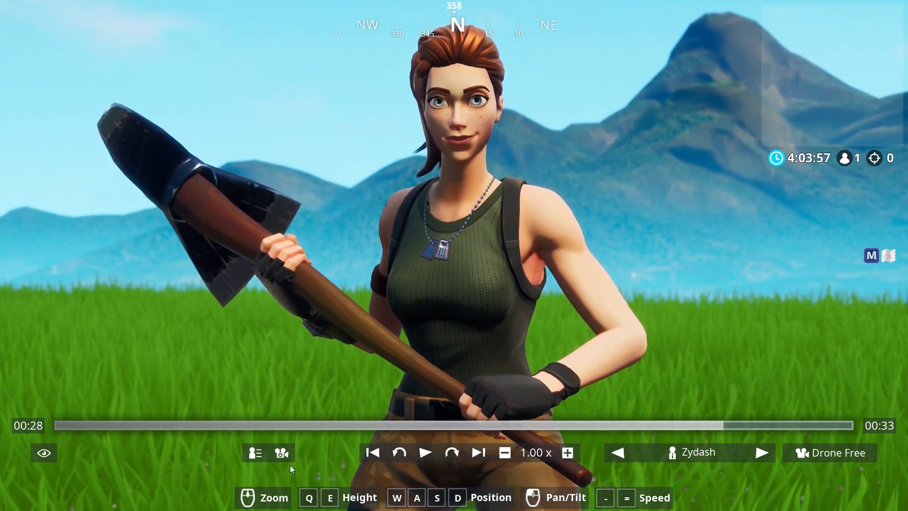
Hide the replay interface and copy a 1919x1079 Lightshot capture of the character to the clipboard, dismissing the notifications.
left_click(44, 454)
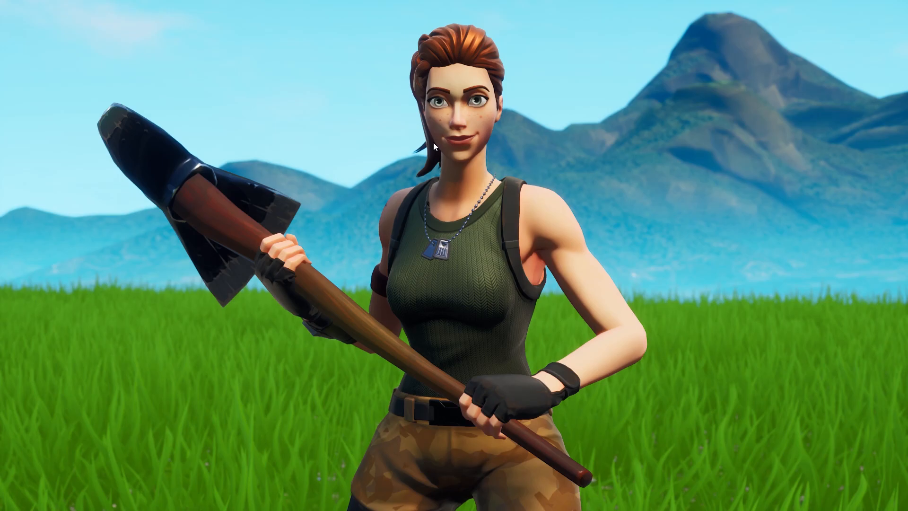
key("Print")
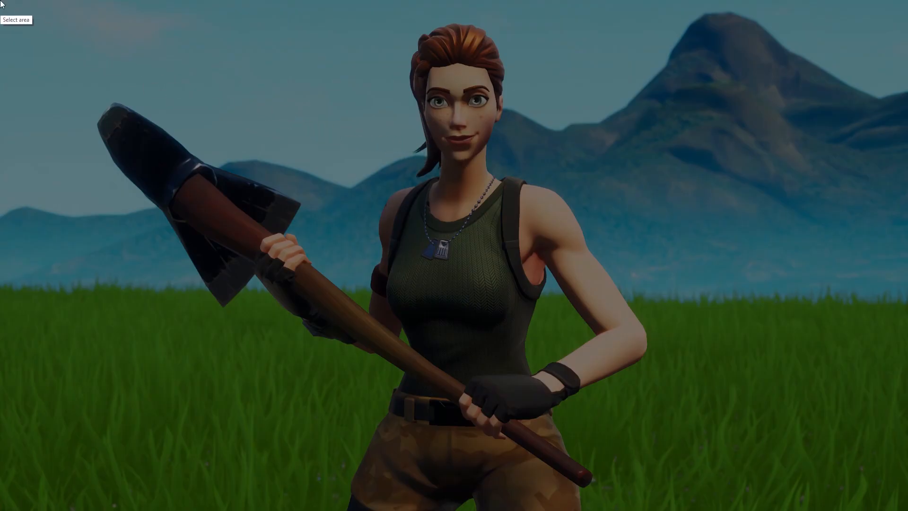
left_click_drag(1, 2, 906, 509)
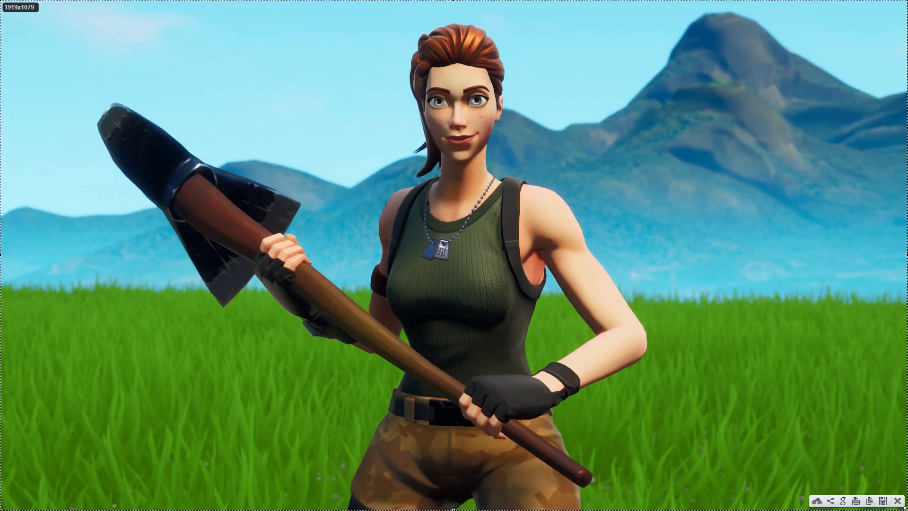
left_click(870, 504)
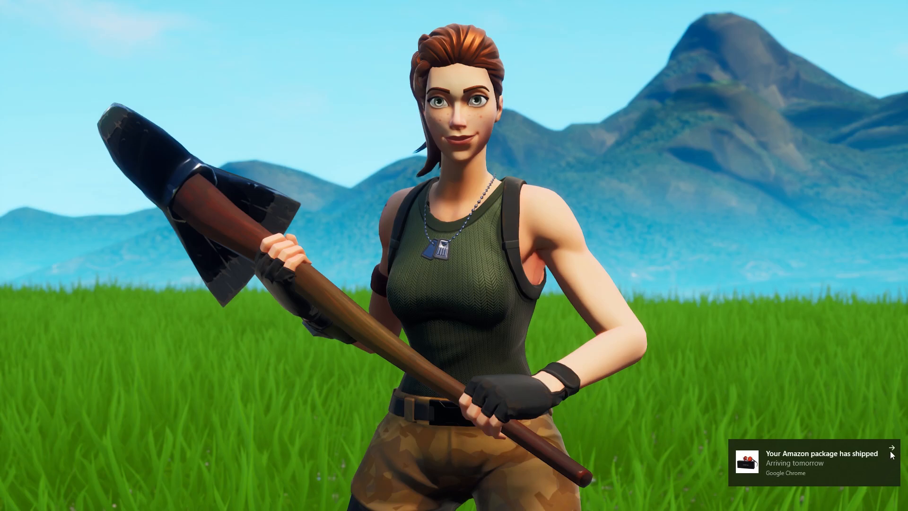
left_click(893, 450)
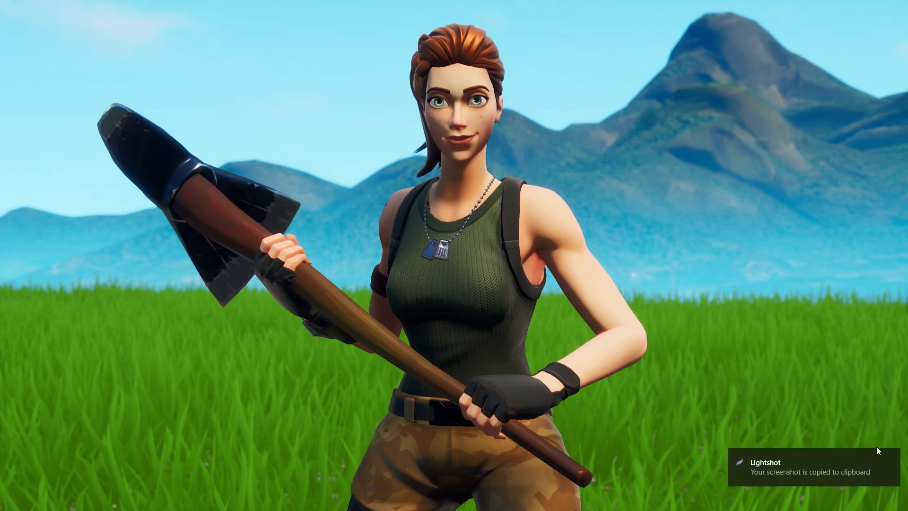
left_click(892, 456)
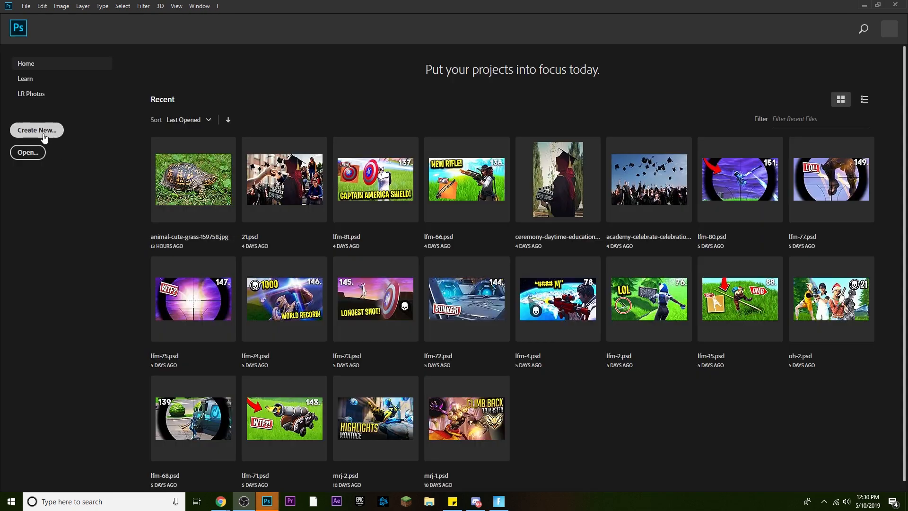
In Photoshop, create a 1280 x 720 px document at 72 ppi named "fe4rless tutorial".
left_click(44, 137)
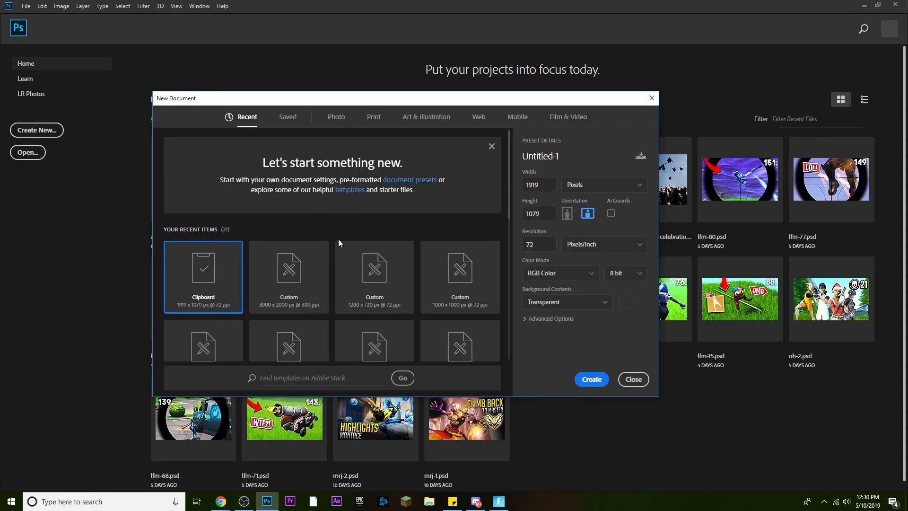
left_click(545, 158)
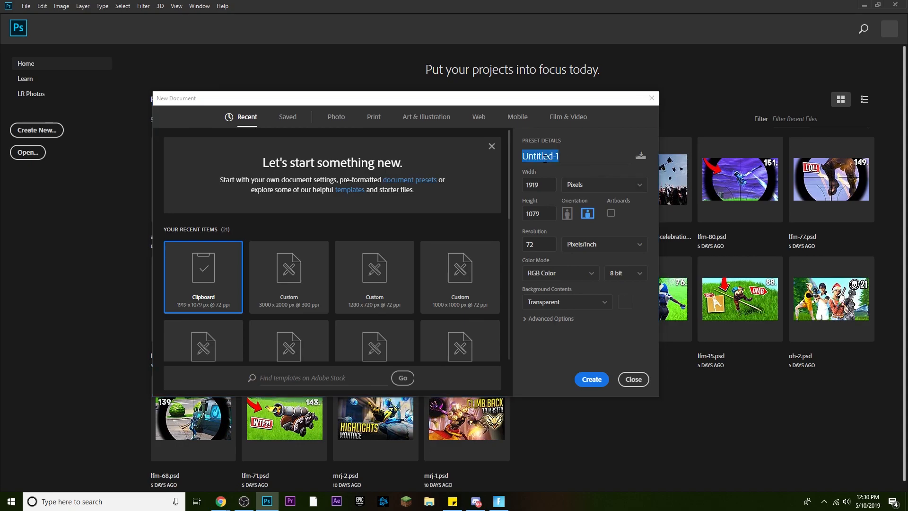
type("fe4less")
type("r")
type(" tutorial")
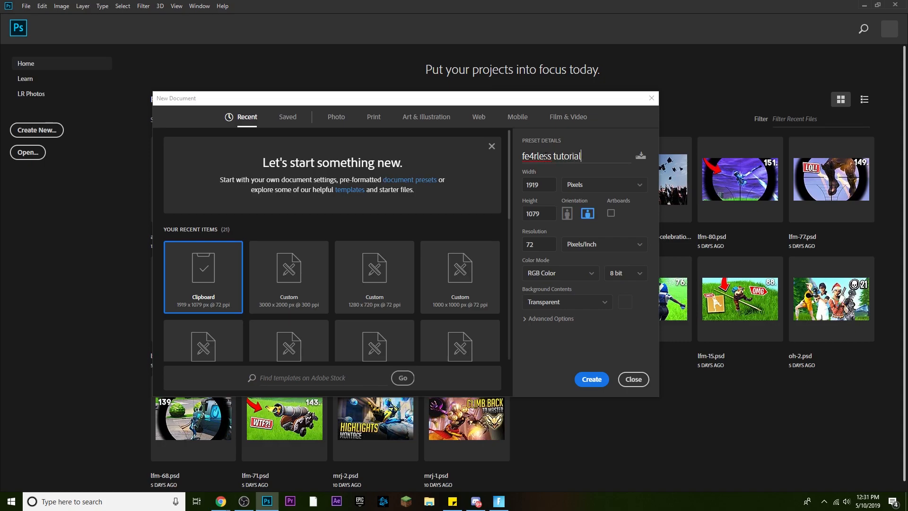
left_click(354, 311)
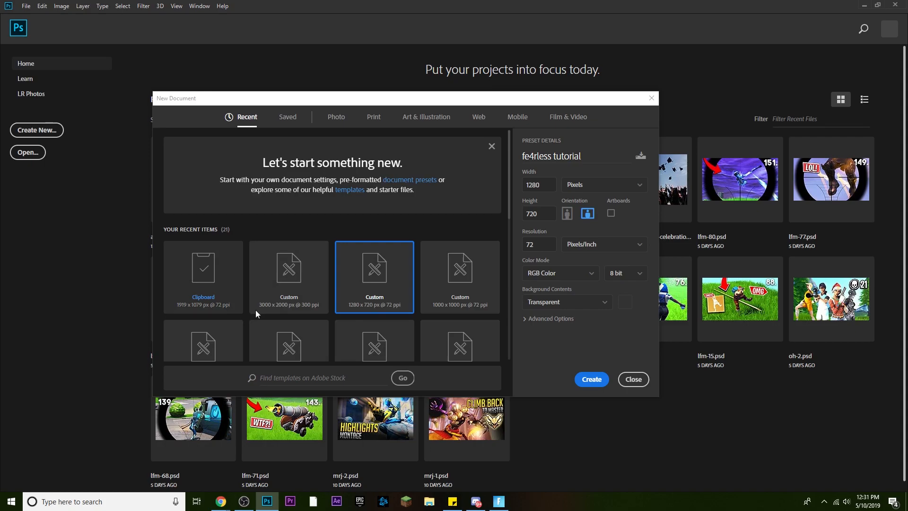
scroll(266, 305, "down", 3)
scroll(268, 307, "up", 4)
left_click(592, 380)
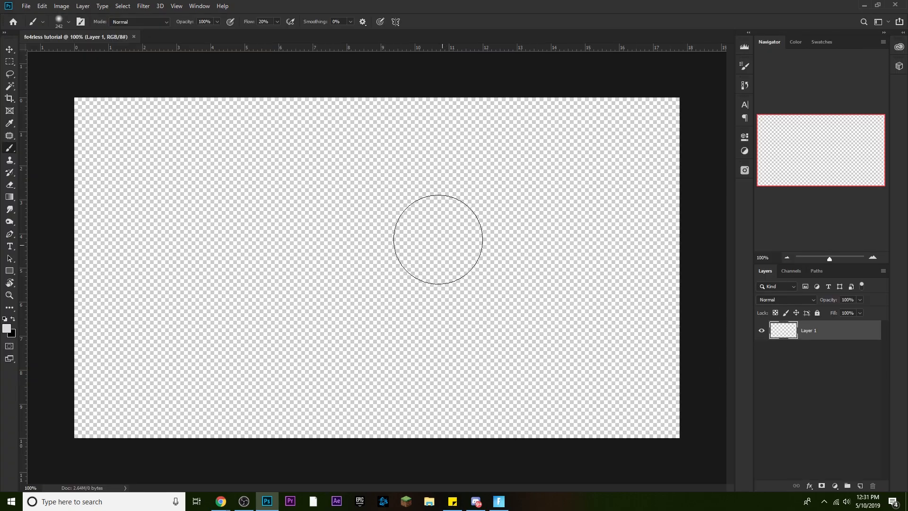
Paste the character screenshot into the document and convert its layer to a smart object.
left_click(9, 48)
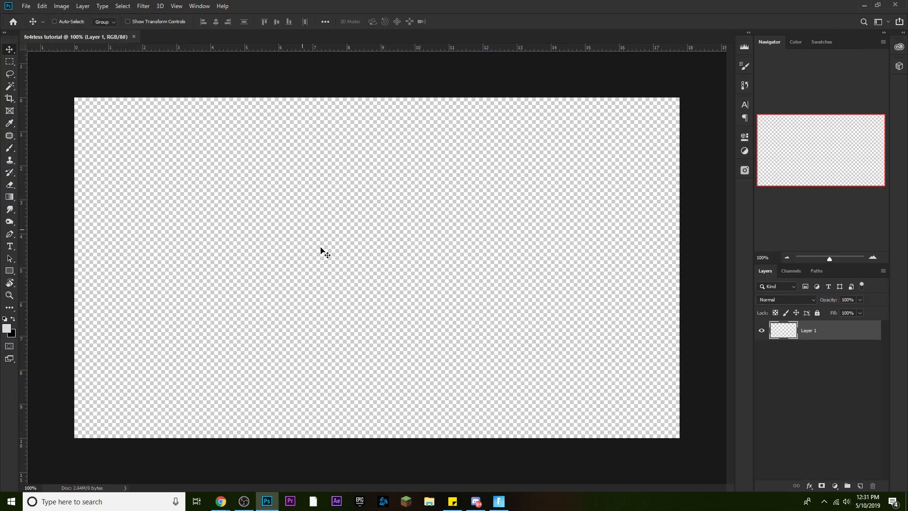
key("ctrl+v")
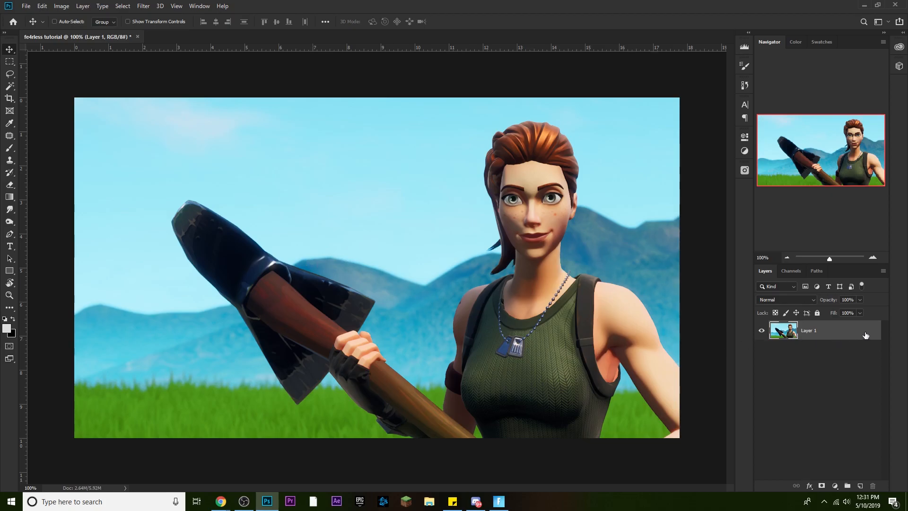
right_click(839, 331)
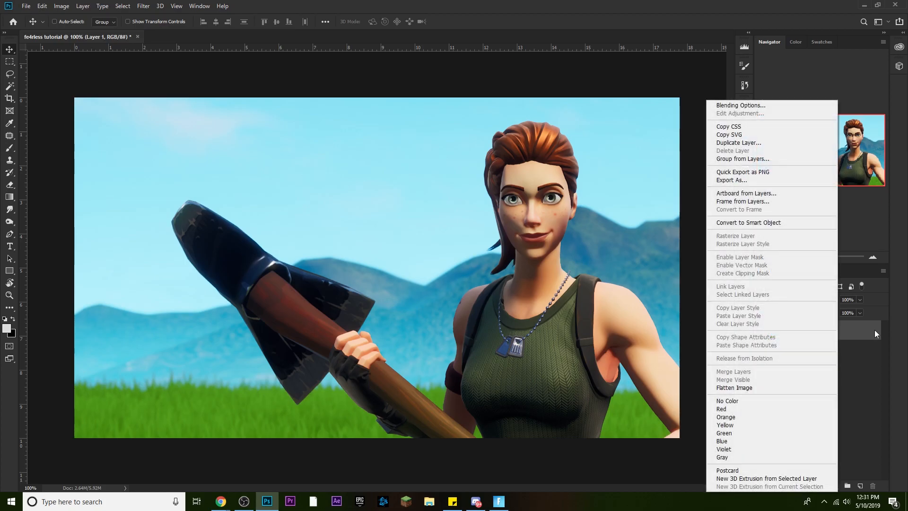
left_click(768, 224)
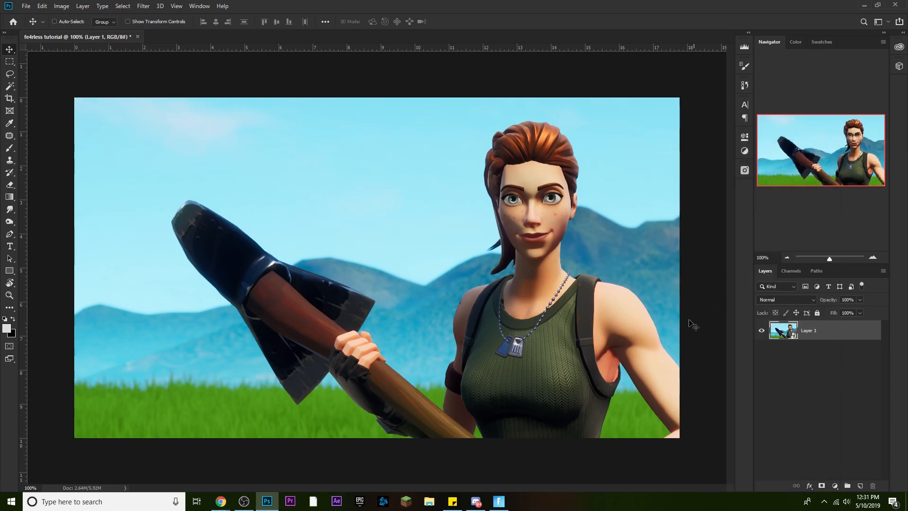
Scale the character screenshot layer down from its lower corner so it exactly fits the canvas.
key("ctrl+t")
key("ctrl+0")
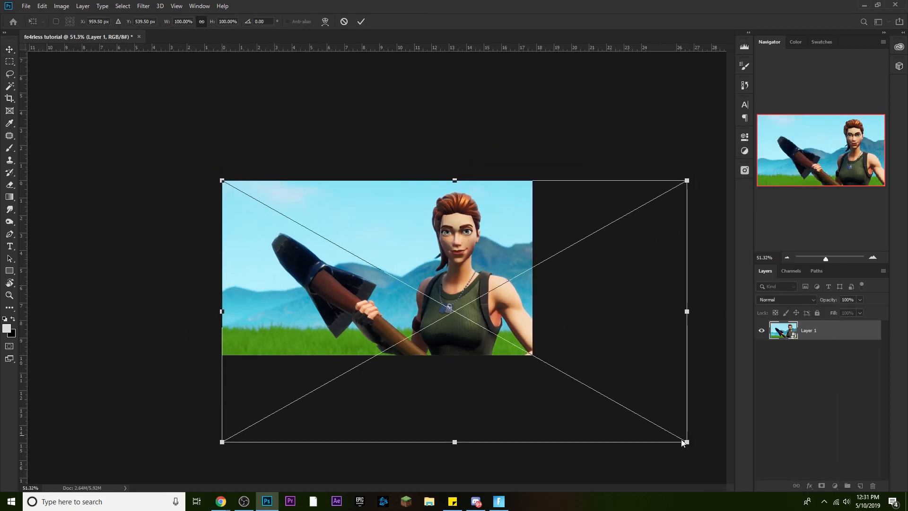
left_click_drag(687, 441, 533, 355)
key("Return")
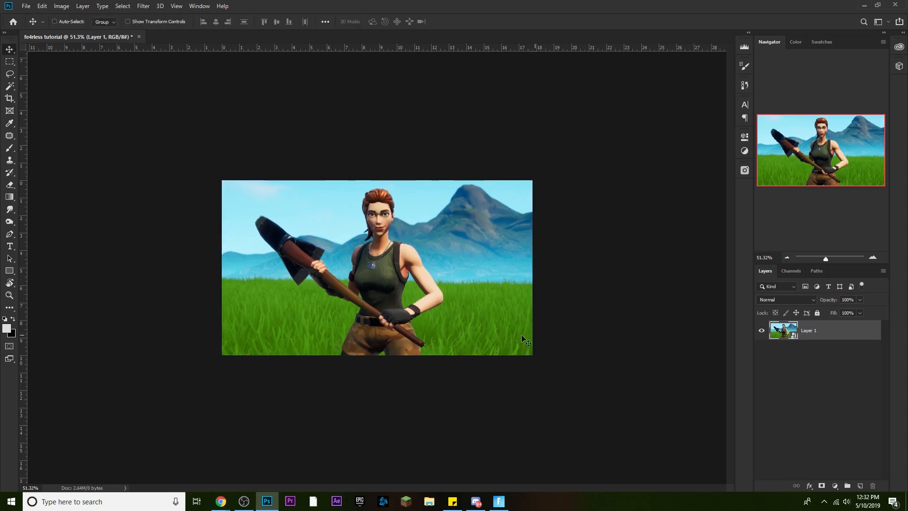
scroll(438, 299, "up", 5)
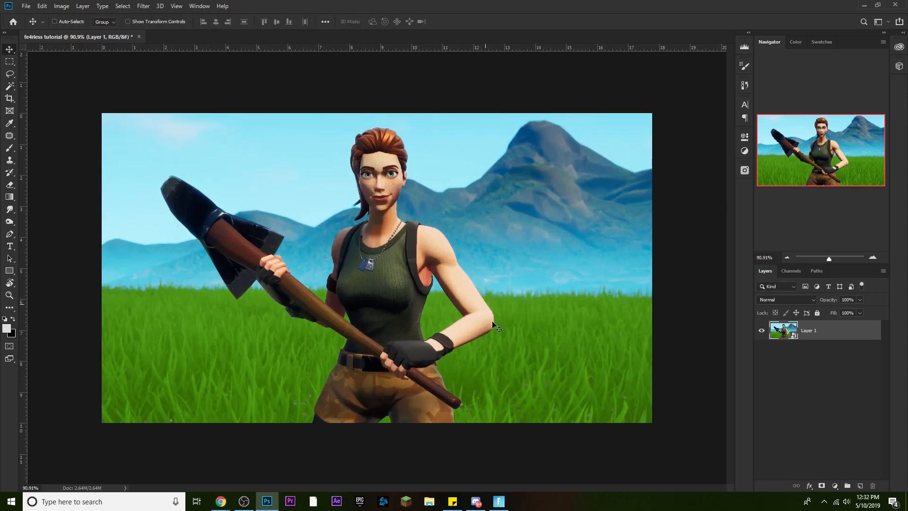
Switch to Fortnite and copy a 1919x1079 Lightshot capture of the empty grass and mountain scene to the clipboard.
left_click(499, 503)
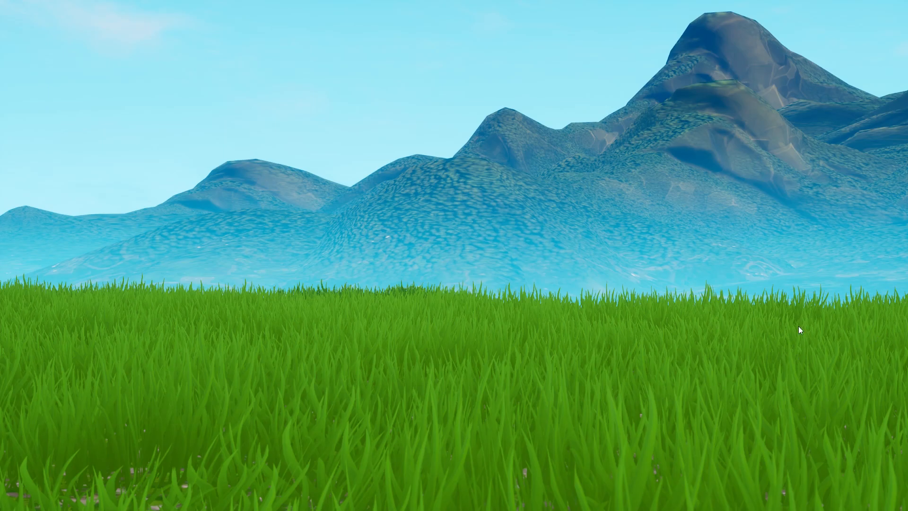
key("Print")
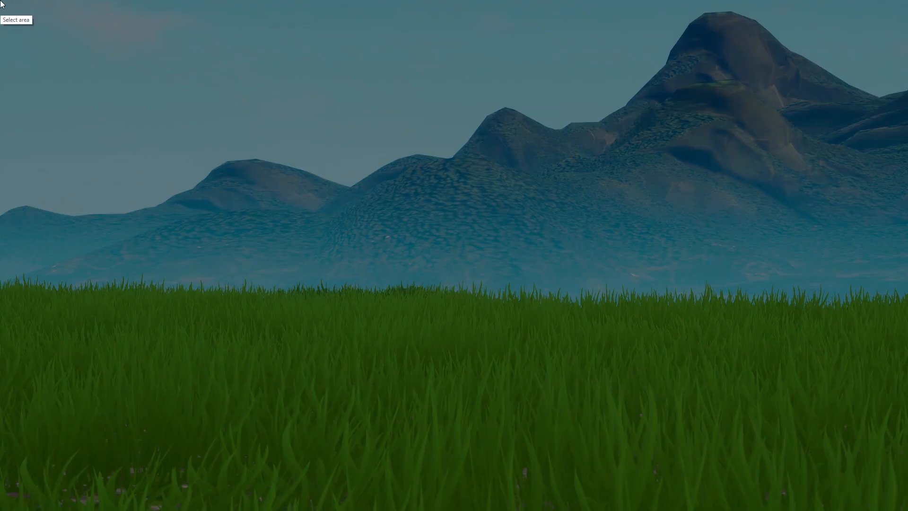
left_click_drag(1, 1, 907, 510)
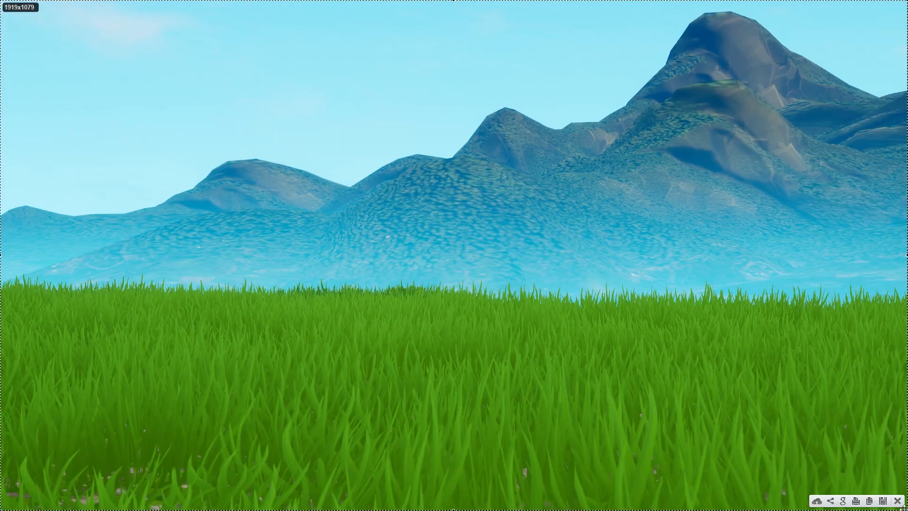
left_click(871, 505)
In Photoshop, paste the empty scene as a smart object layer and place it beneath the character layer.
key("alt+Tab")
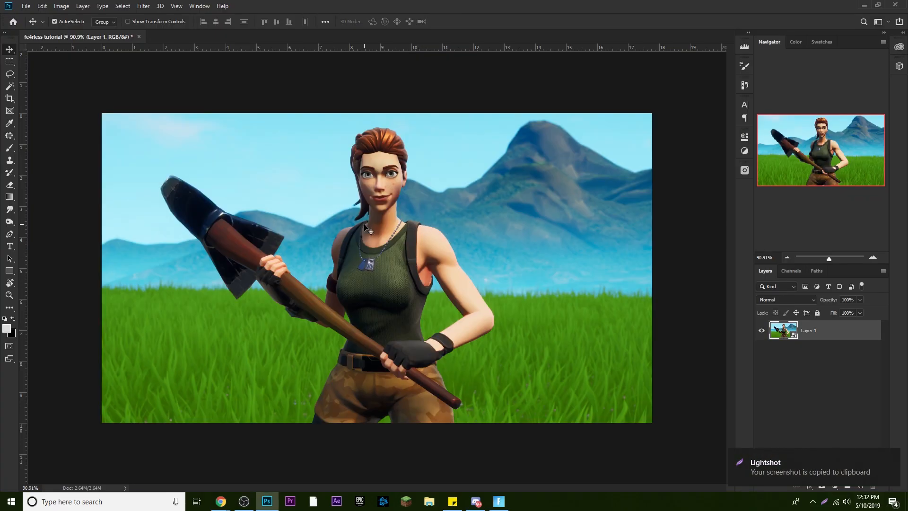
key("ctrl+v")
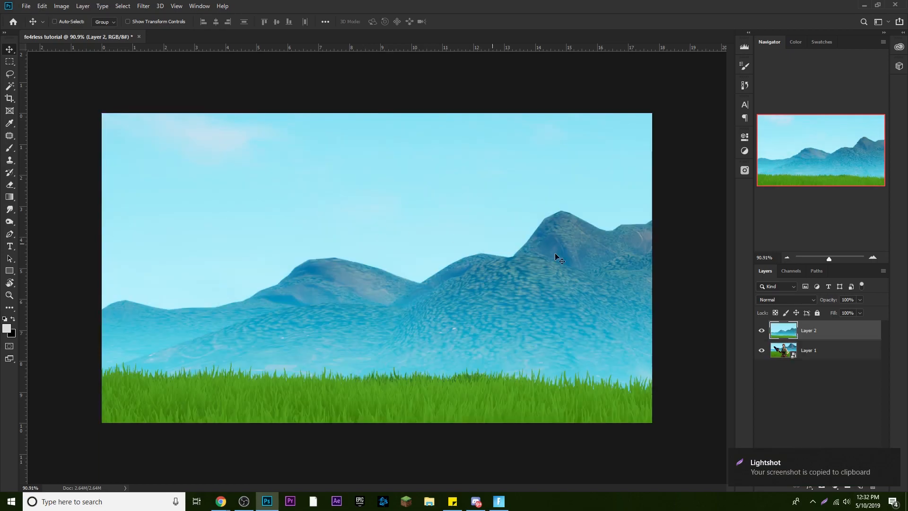
right_click(851, 336)
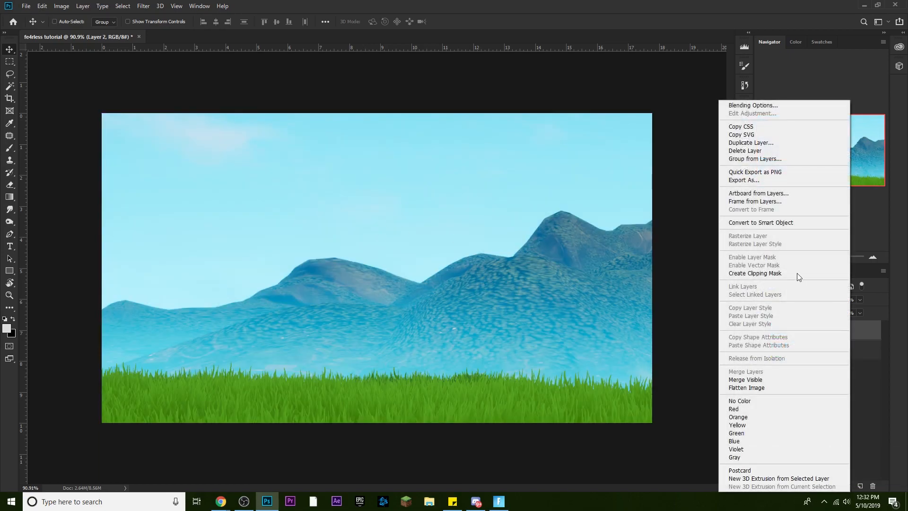
left_click(789, 222)
left_click_drag(829, 336, 807, 381)
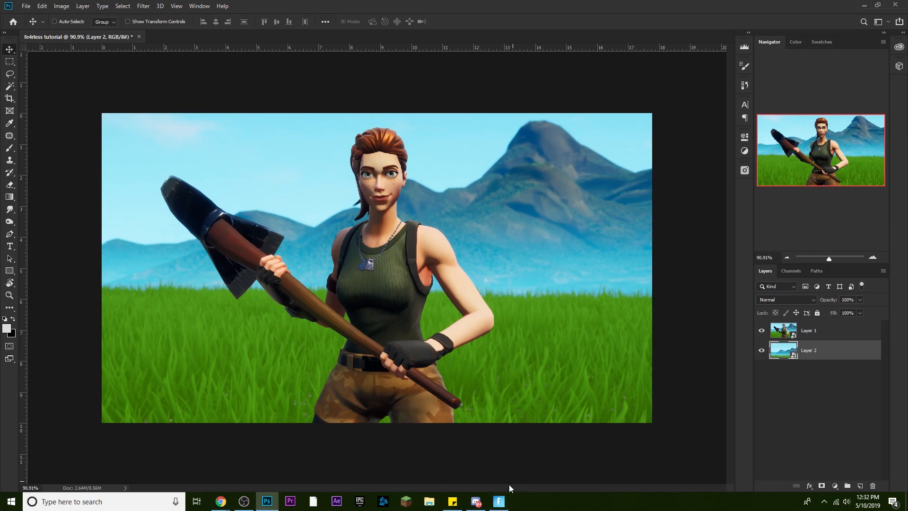
Switch to Fortnite and play a 28-second unsaved replay from the replay list.
left_click(500, 501)
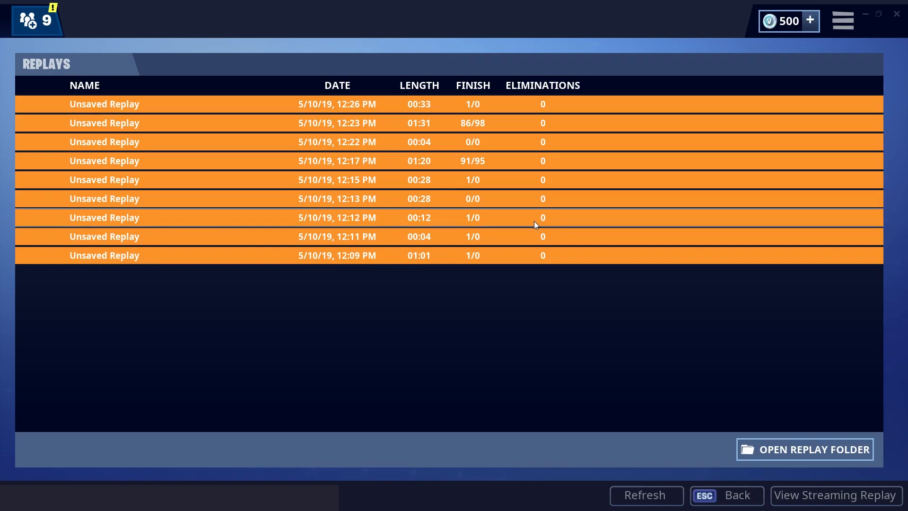
left_click(487, 191)
left_click(535, 369)
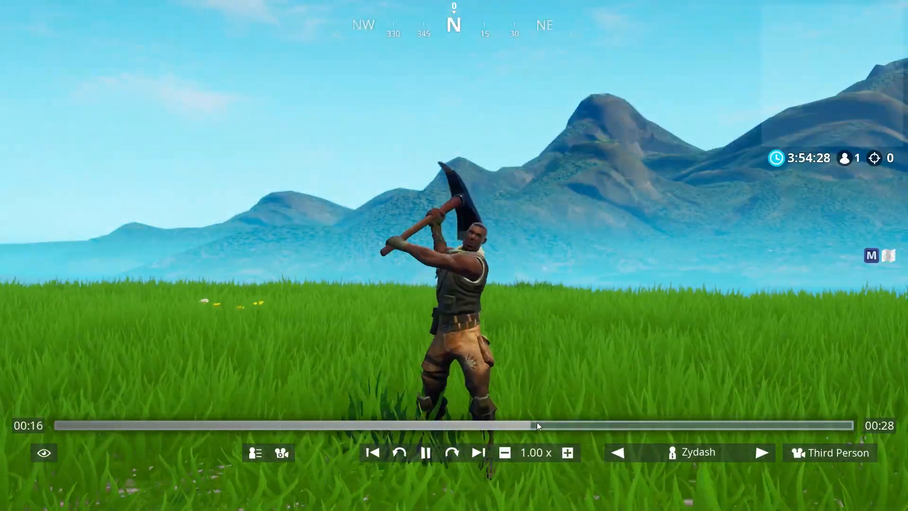
Slow playback to 0.25x, pause at 00:19 and zoom in on the man with the raised pickaxe.
left_click(505, 453)
left_click(508, 450)
scroll(472, 303, "up", 10)
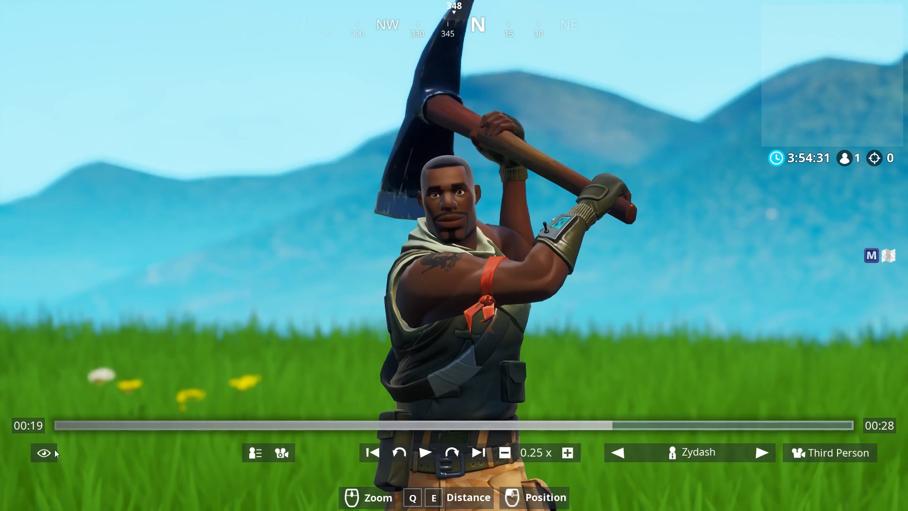
Hide the replay interface and take a screenshot of the man with the raised pickaxe.
left_click(47, 452)
key("Print")
key("alt+Tab")
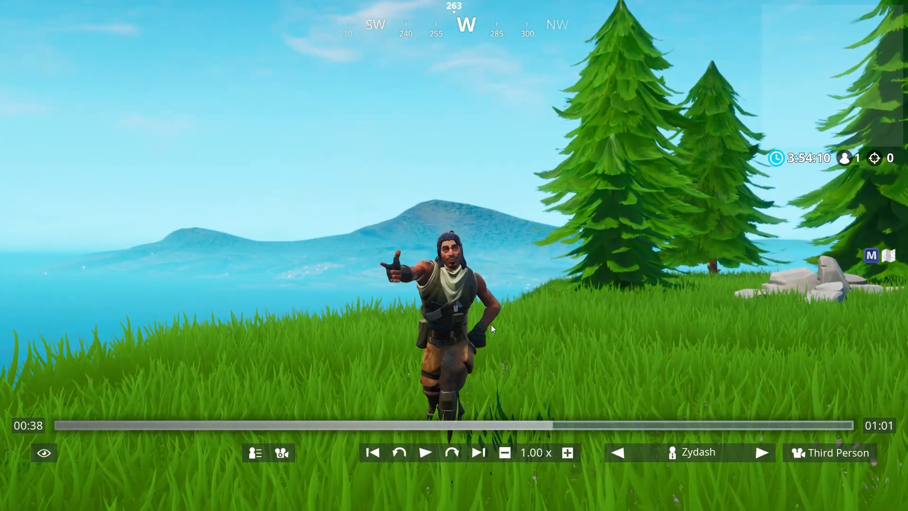
Zoom in on the pointing man with the free drone camera, hide the replay interface and take a full-screen screenshot.
scroll(491, 324, "up", 10)
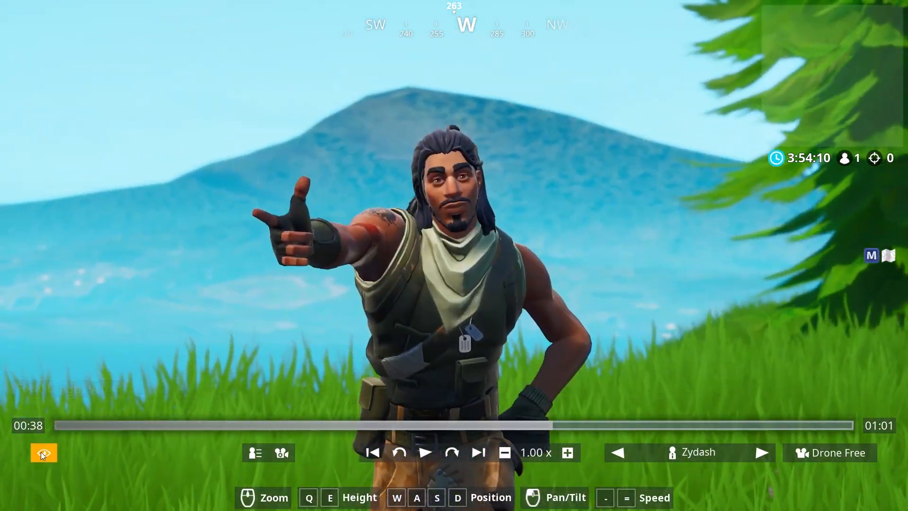
left_click(44, 453)
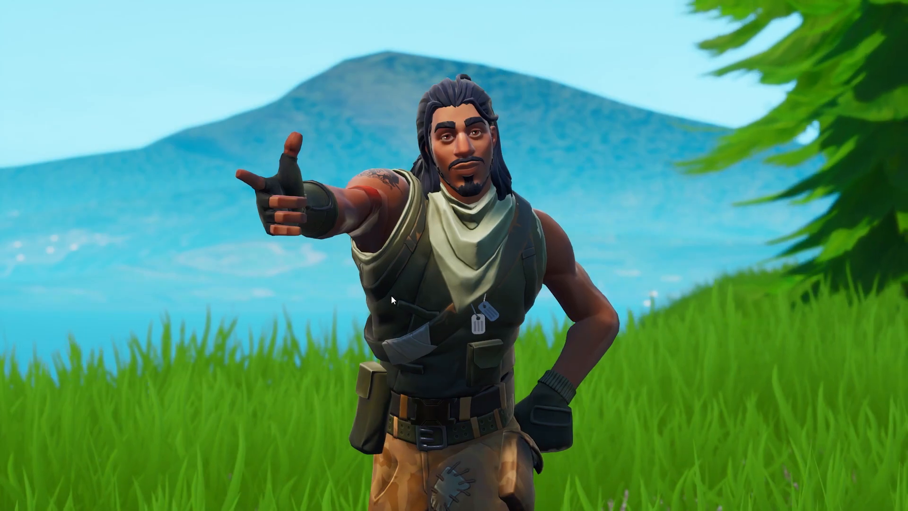
key("Print")
left_click_drag(1, 2, 907, 510)
left_click(871, 504)
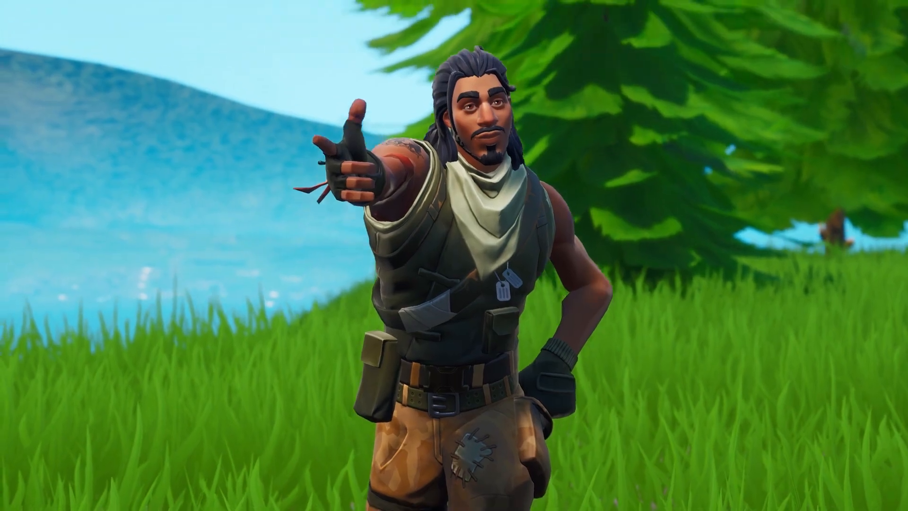
Capture and copy the pointing man from a second angle, and switch to Photoshop to add the shot as a layer.
key("Print")
key("ctrl+c")
key("alt+Tab")
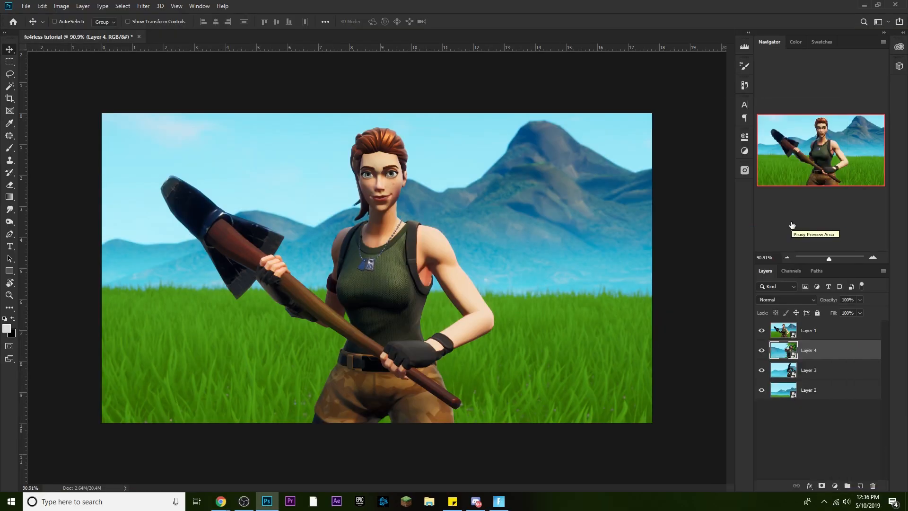
Show only the empty-scene Layer 2 and scale it to 67.43% so the whole landscape fits the canvas.
left_click(762, 391, "alt")
left_click(831, 390)
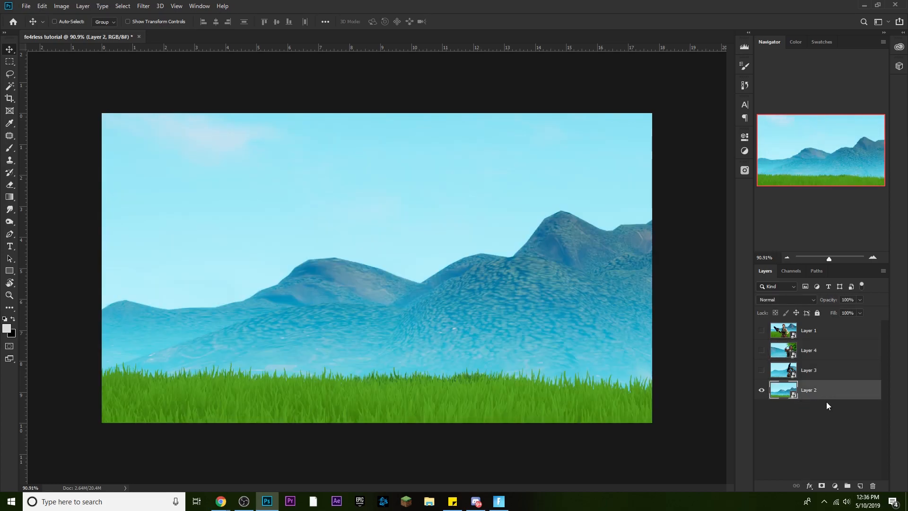
key("ctrl+t")
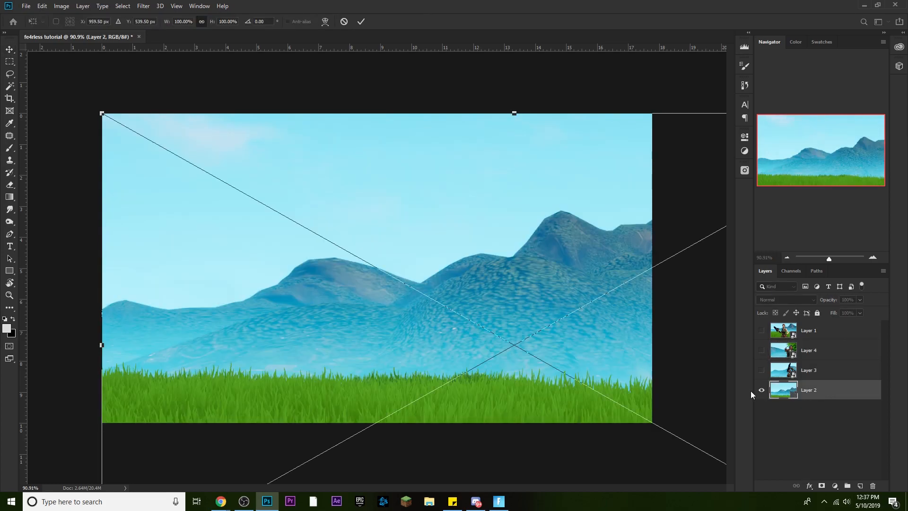
key("ctrl+0")
left_click_drag(687, 442, 519, 389)
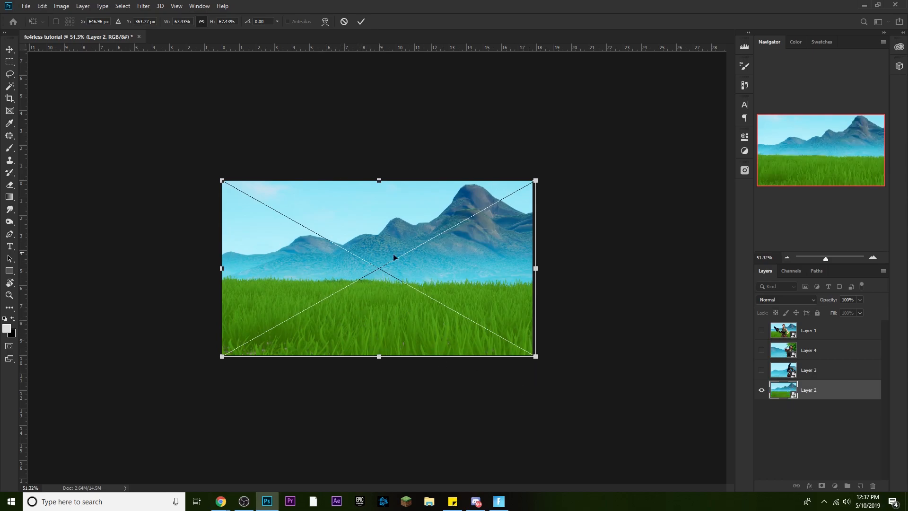
key("Return")
key("ctrl+1")
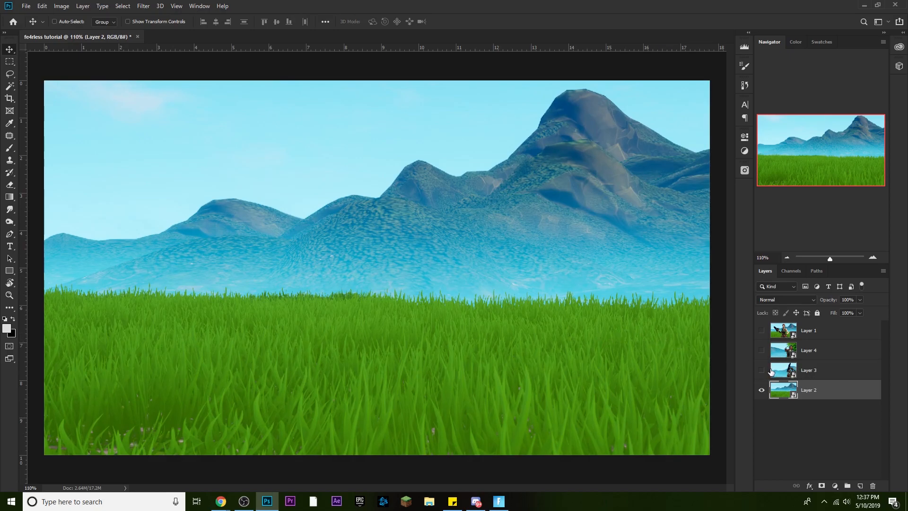
Show Layer 1 and select the woman with the shovel using the Quick Selection tool's Select Subject option.
left_click(761, 331)
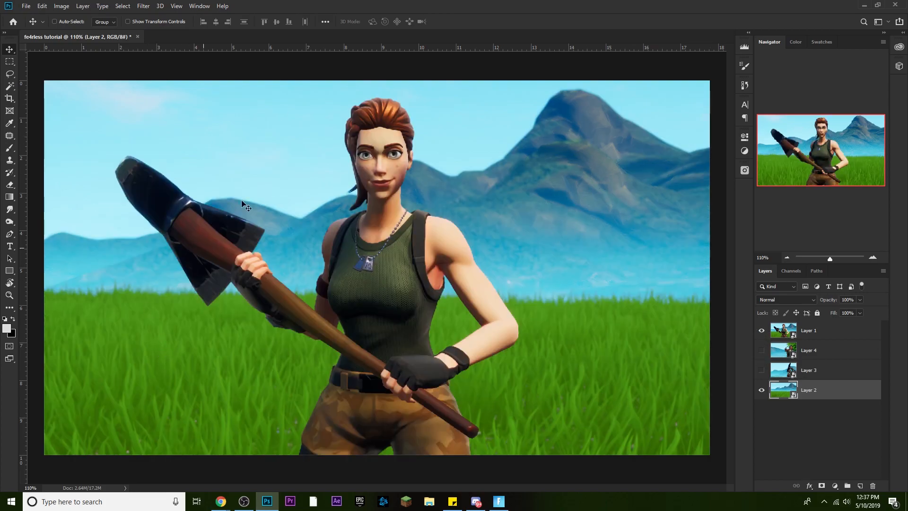
left_click(816, 332)
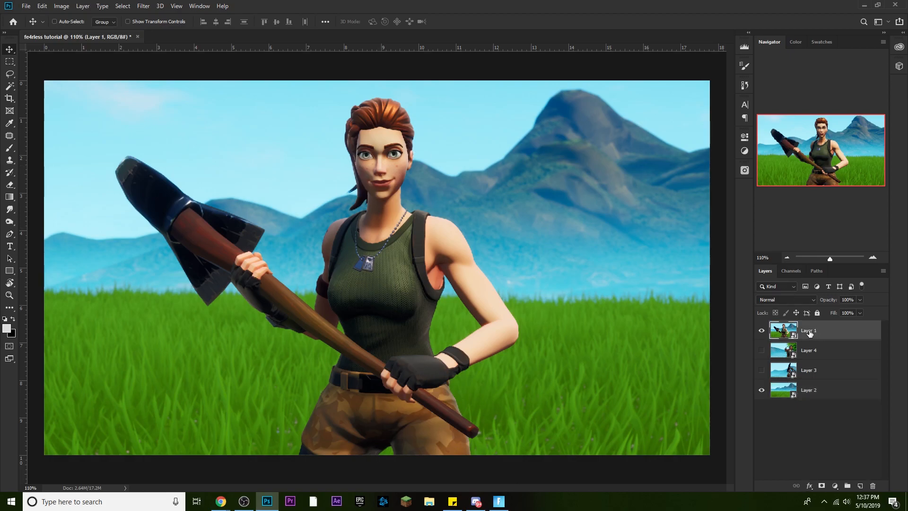
scroll(160, 149, "up", 1)
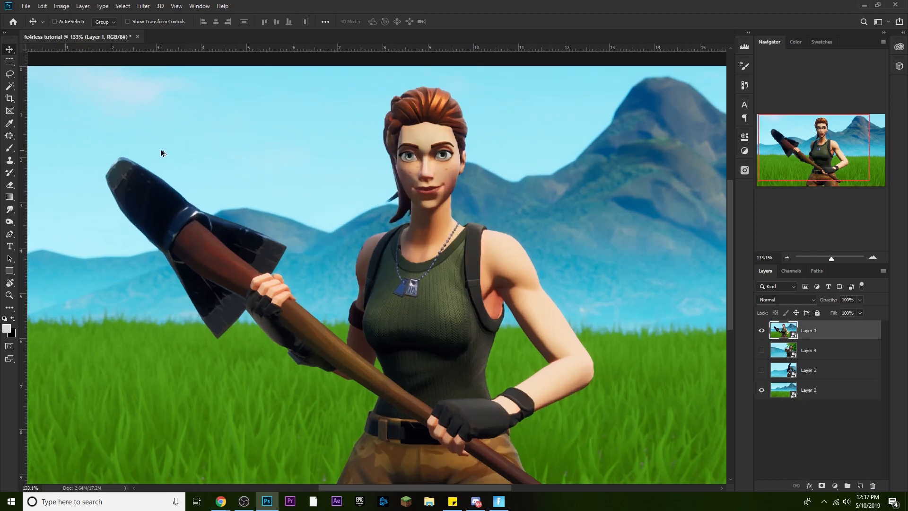
scroll(412, 251, "up", 2)
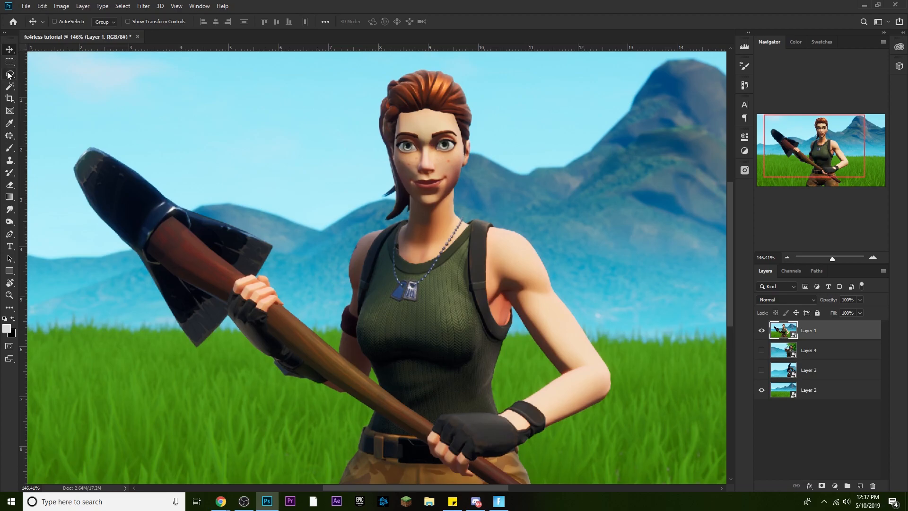
left_click(12, 86)
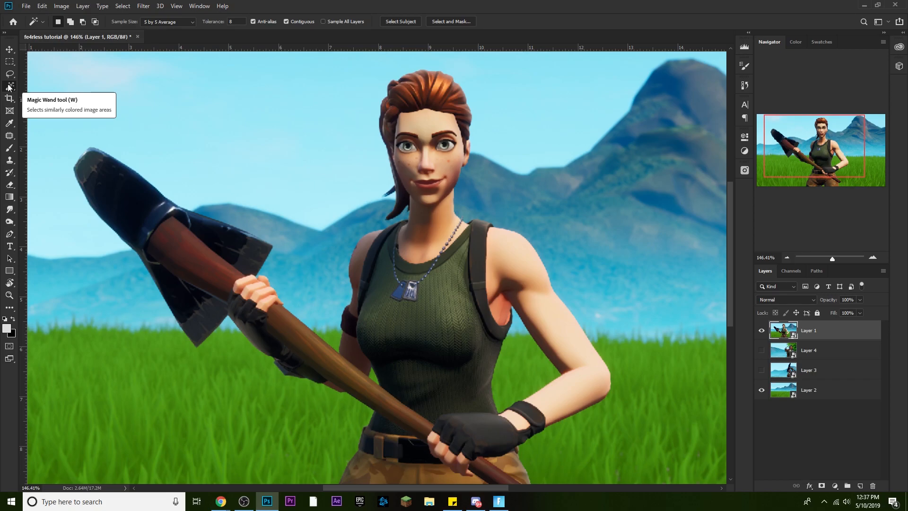
right_click(8, 86)
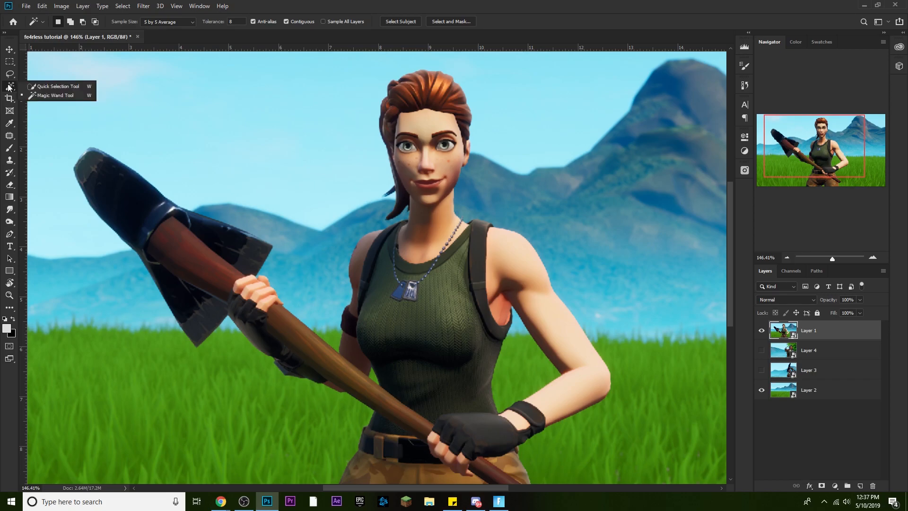
left_click(44, 85)
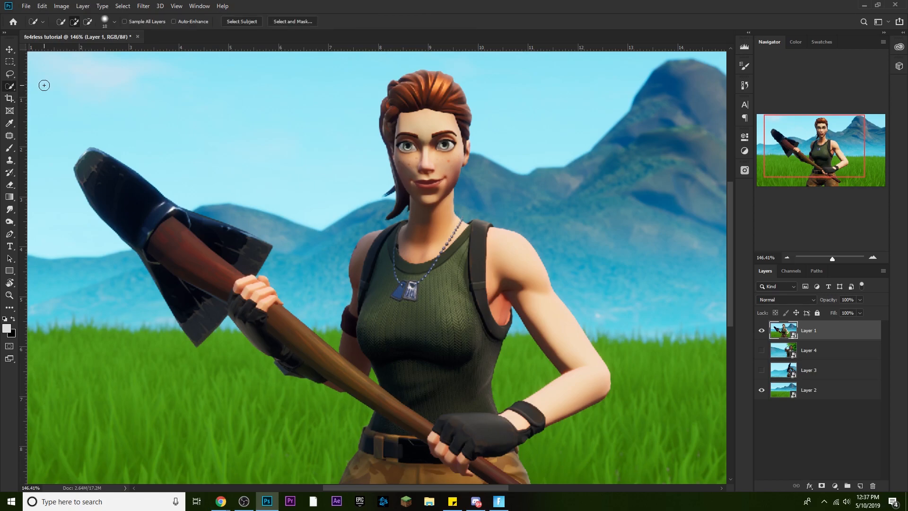
left_click(234, 22)
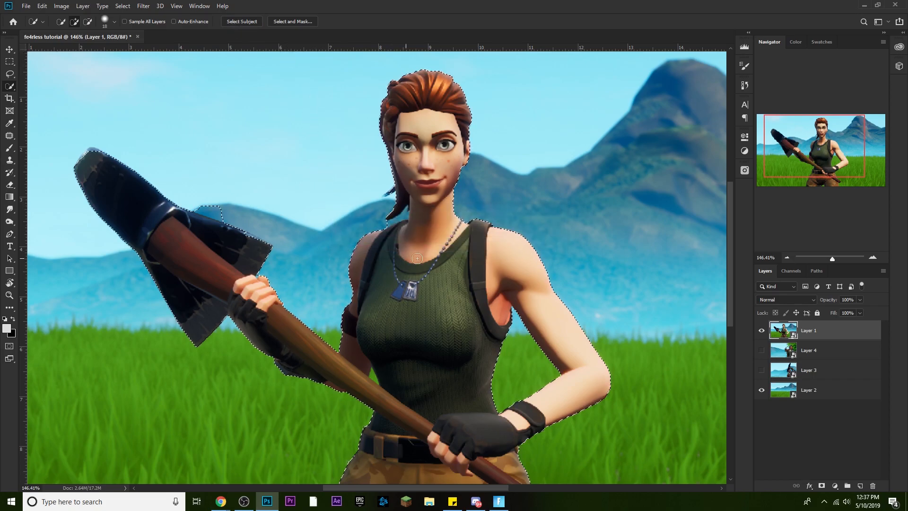
Check the selection outline around the woman and subtract the mountain patch above the shovel blade.
scroll(513, 237, "down", 5)
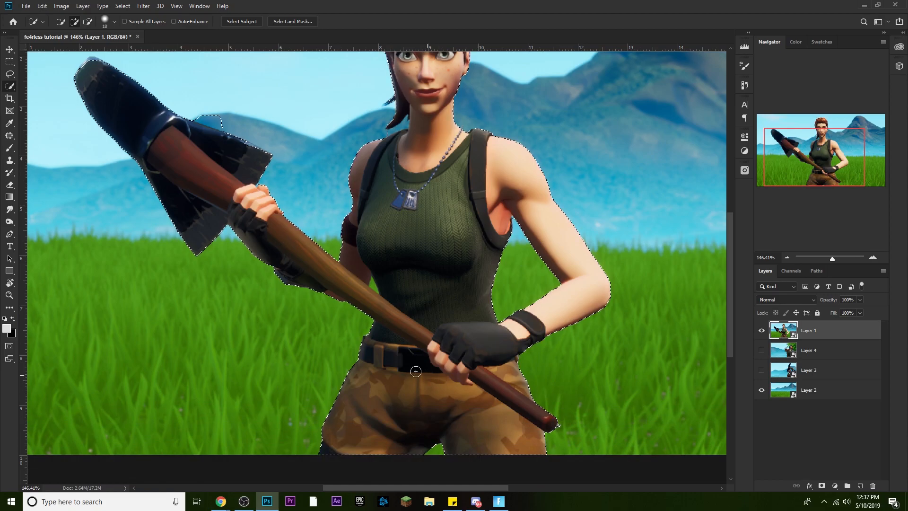
scroll(257, 277, "up", 1)
scroll(257, 277, "up", 3)
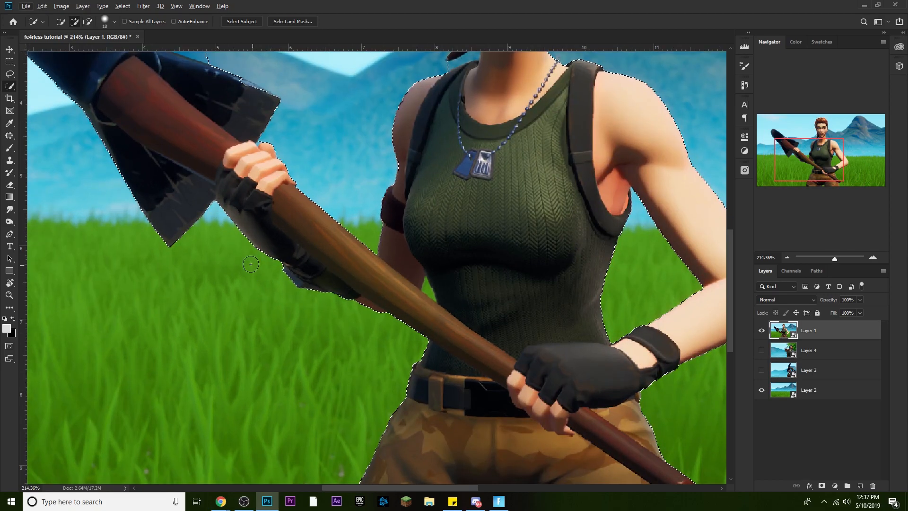
left_click_drag(186, 225, 206, 265)
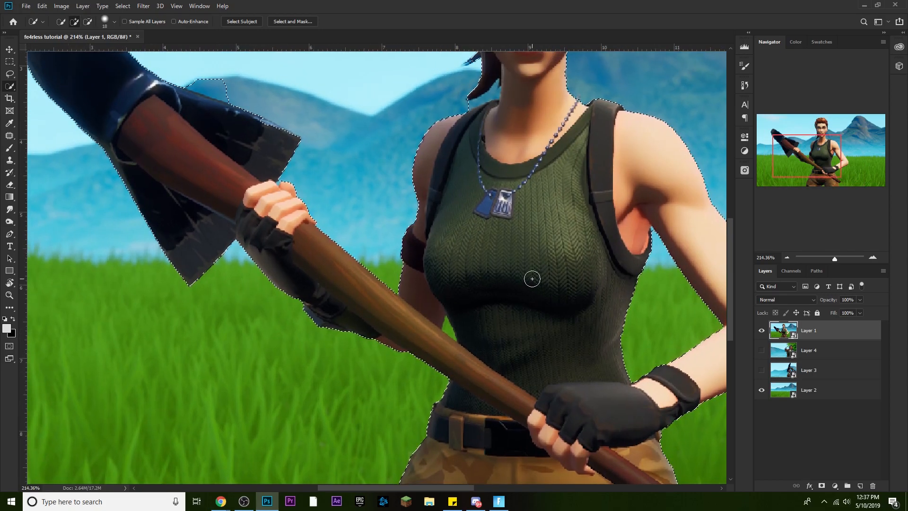
mouse_move(521, 177)
left_mouse_down()
mouse_move(507, 186)
mouse_move(464, 286)
left_mouse_up()
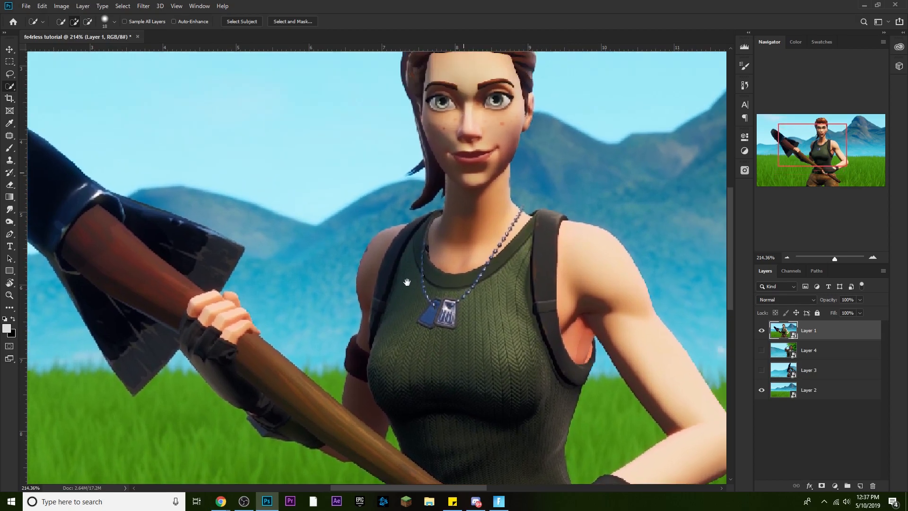
key("alt")
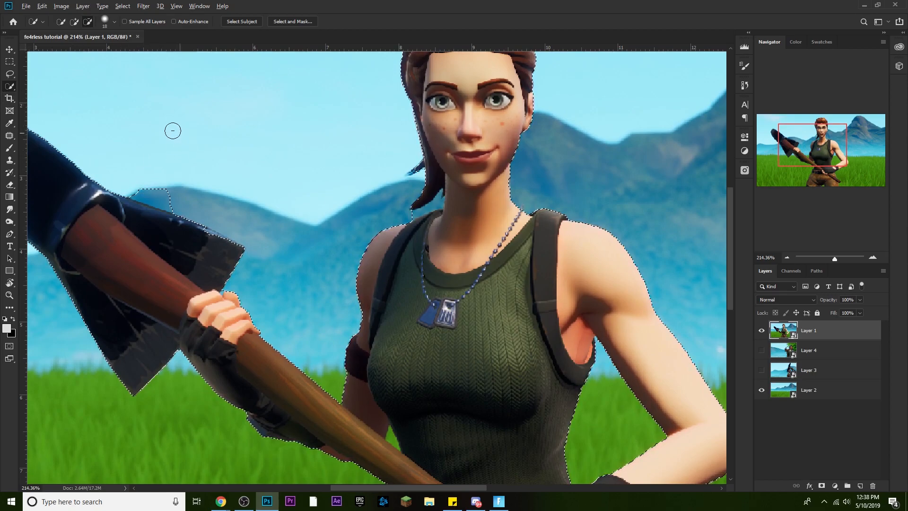
left_click_drag(145, 181, 170, 199)
Refine the selection along the shovel blade's upper edge, adding the missing highlight and trimming the excess with brush size 5.
scroll(199, 235, "up", 5)
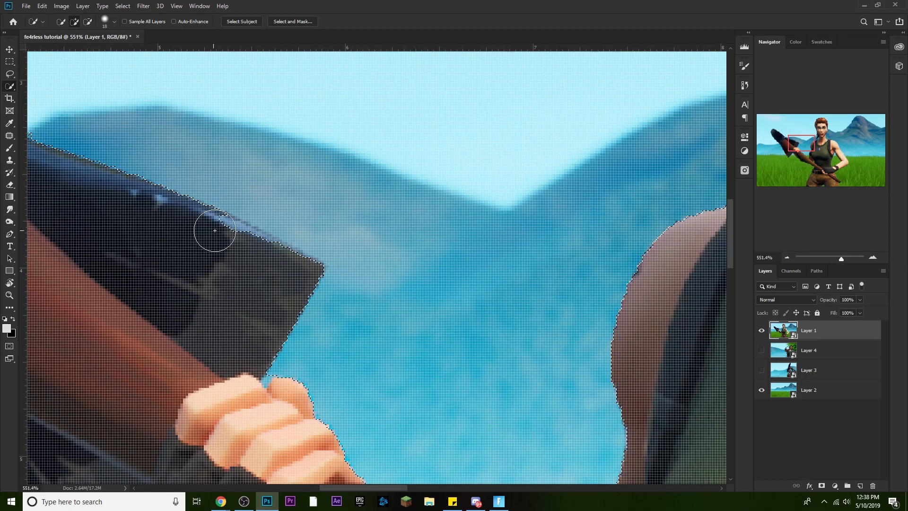
scroll(221, 231, "down", 1)
left_click_drag(223, 225, 232, 220)
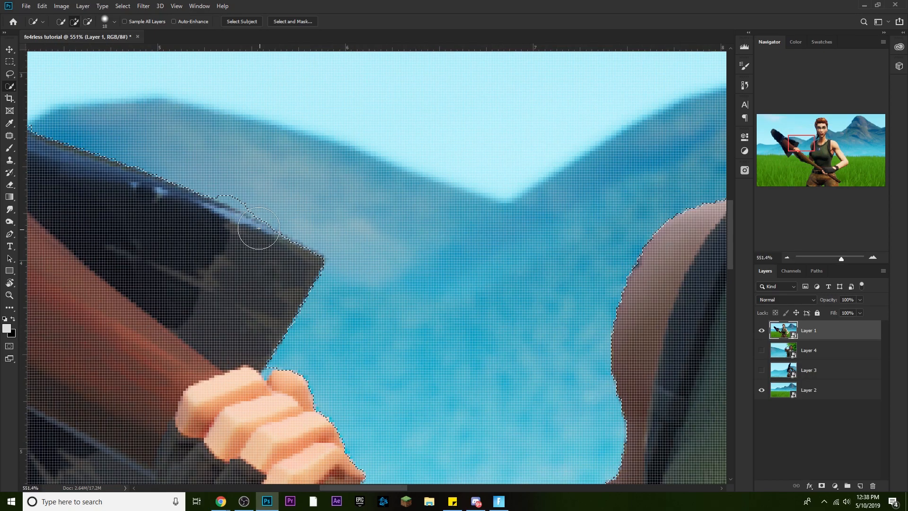
left_click(240, 190, "alt")
mouse_move(249, 185)
left_mouse_down("alt")
mouse_move(235, 184)
mouse_move(250, 183)
mouse_move(239, 199)
mouse_move(252, 209)
mouse_move(227, 199)
mouse_move(243, 209)
left_mouse_up("alt")
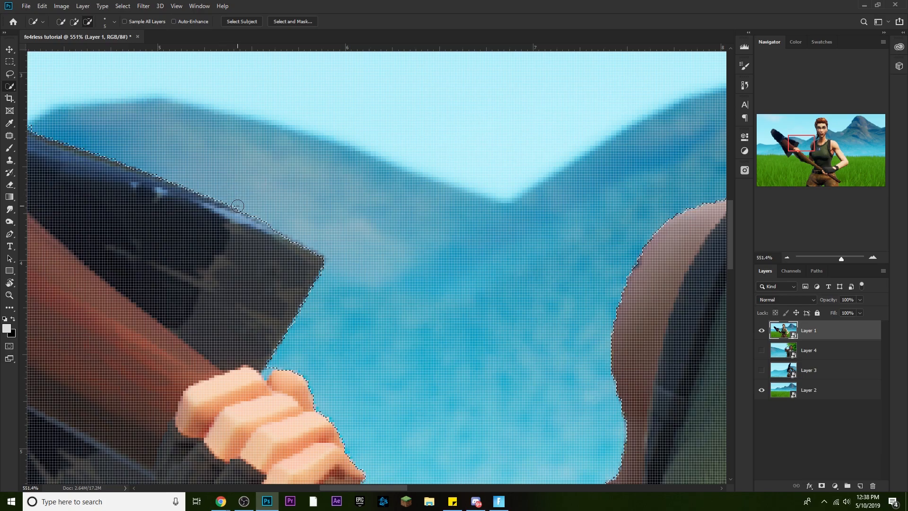
left_click(427, 234)
key("ctrl+z")
Subtract the background gap between the woman's hair, neck and shoulder strap from the selection.
scroll(427, 233, "down", 10, "alt")
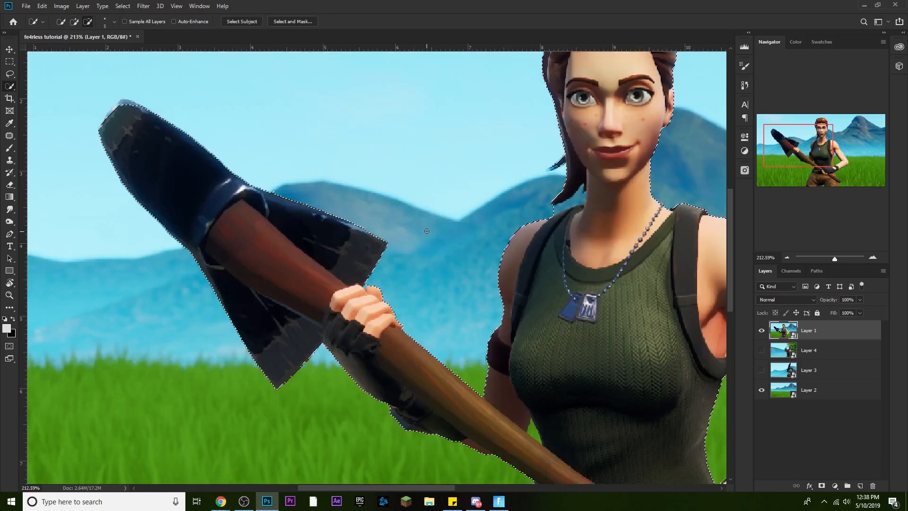
scroll(596, 192, "up", 3, "alt")
scroll(596, 192, "up", 5, "alt")
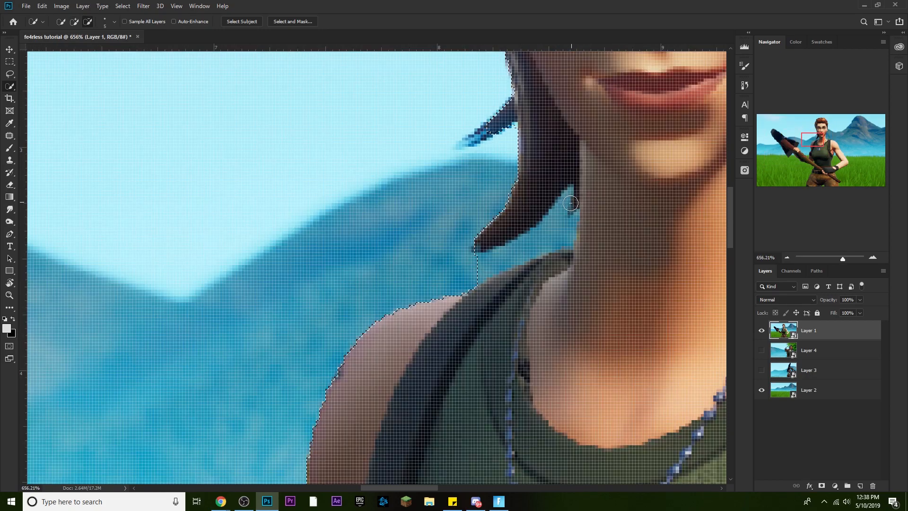
mouse_move(560, 221)
left_mouse_down()
mouse_move(475, 269)
mouse_move(482, 261)
mouse_move(467, 258)
mouse_move(522, 257)
mouse_move(569, 236)
left_mouse_up()
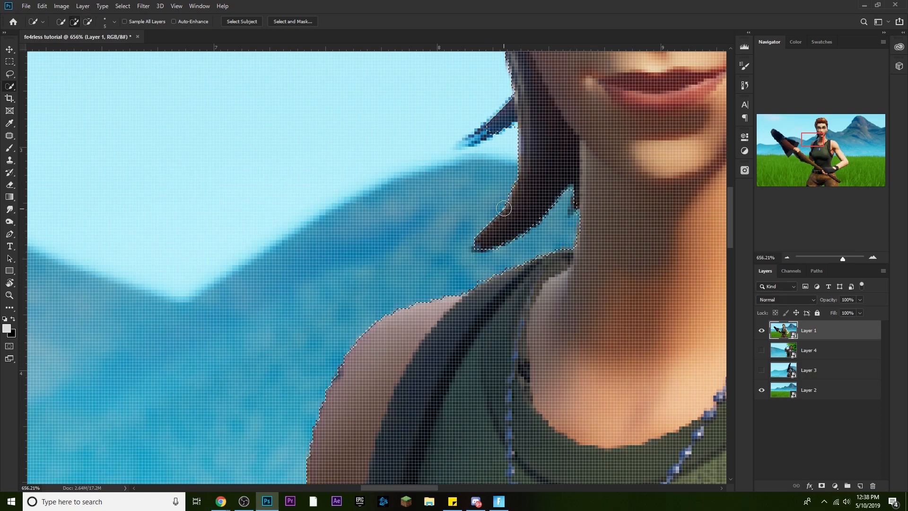
scroll(493, 133, "down", 5)
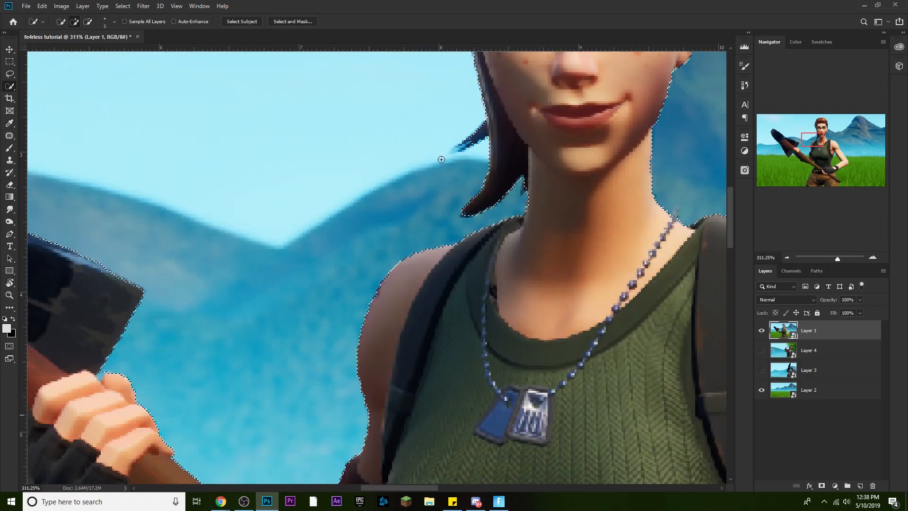
scroll(440, 158, "down", 5)
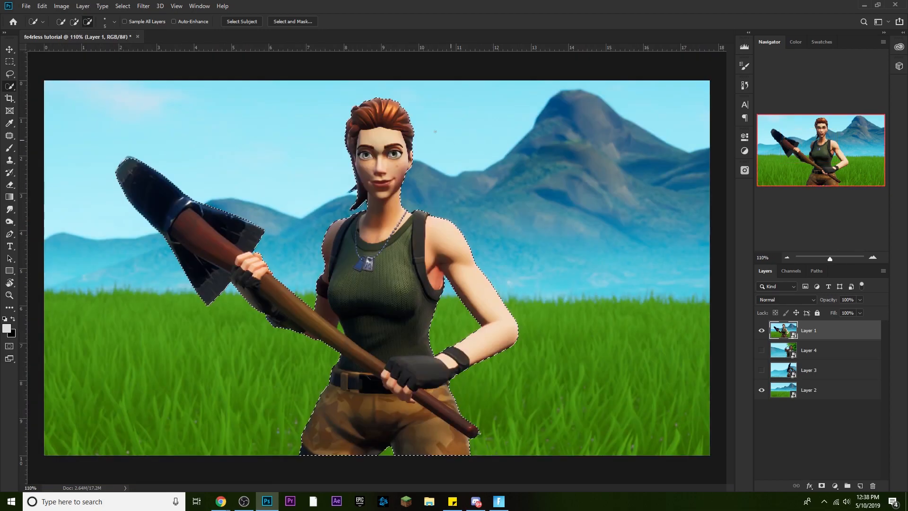
Trim the background beside the top of the necklace chain out of the selection with brush size 2.
scroll(366, 118, "up", 4)
scroll(435, 307, "up", 4)
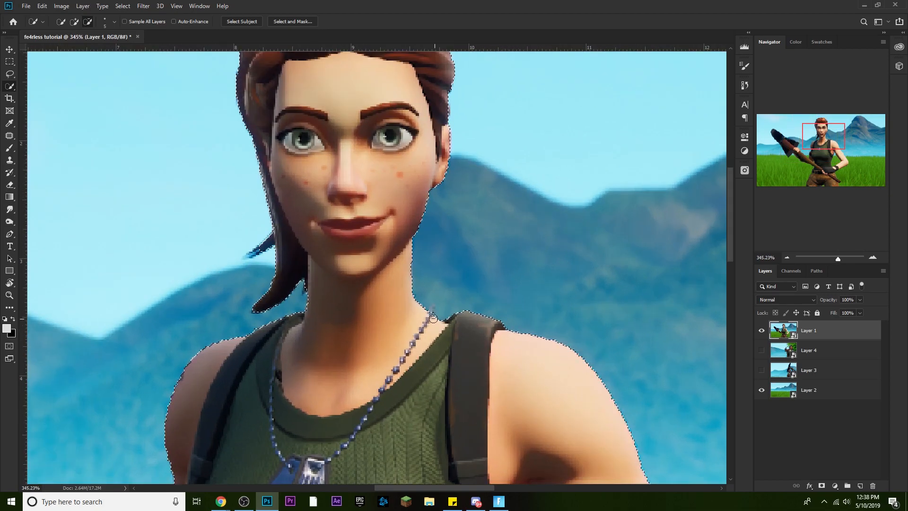
scroll(435, 307, "up", 2)
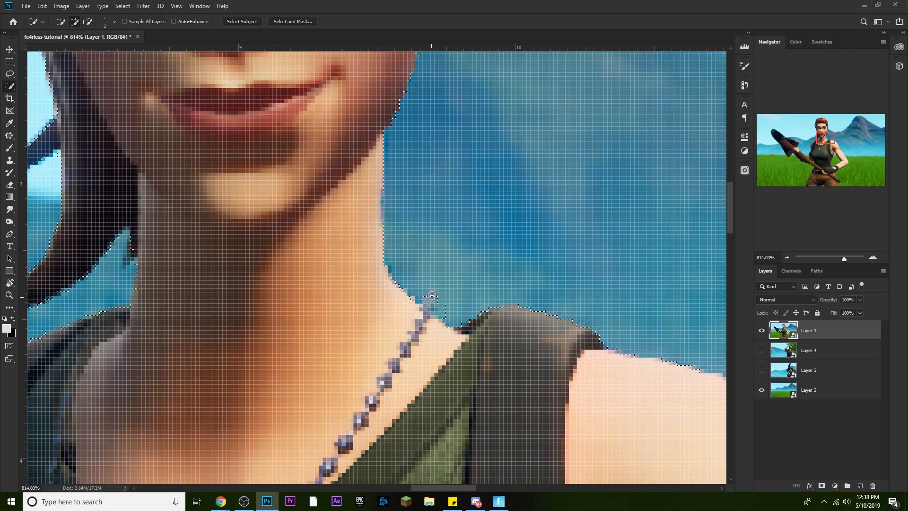
left_click(442, 312, "alt")
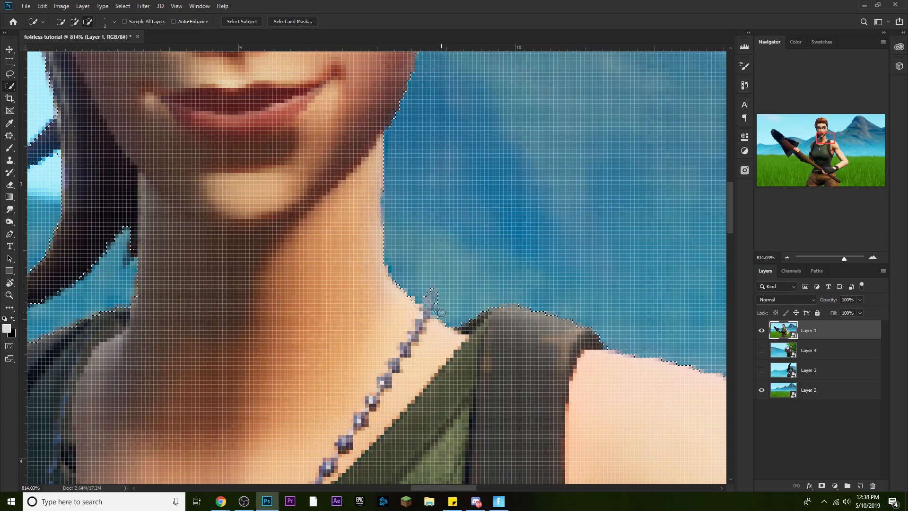
scroll(432, 288, "down", 2)
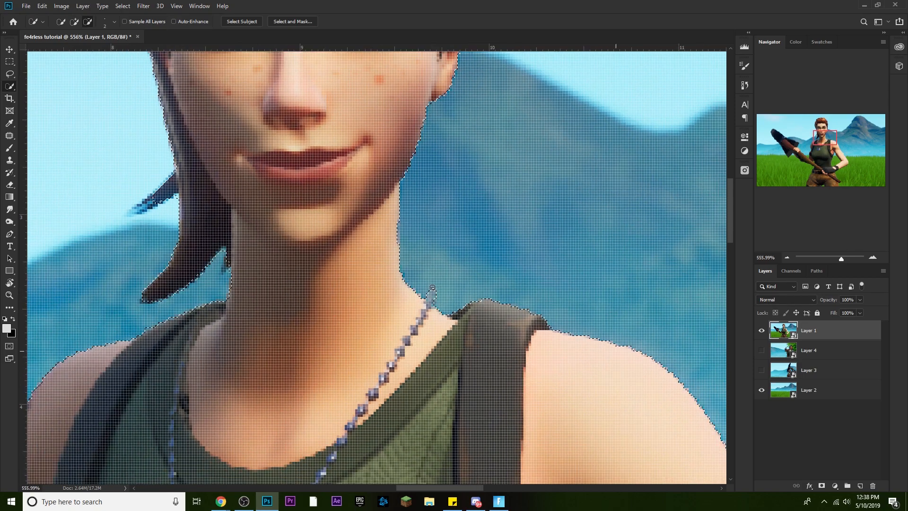
scroll(433, 288, "down", 3)
Check the selection outline along the woman's arms, trousers and shovel handle, finishing with the whole figure in view.
left_click_drag(376, 188, 196, 93)
left_click_drag(469, 390, 406, 256)
left_click_drag(452, 311, 530, 185)
left_click_drag(490, 346, 452, 234)
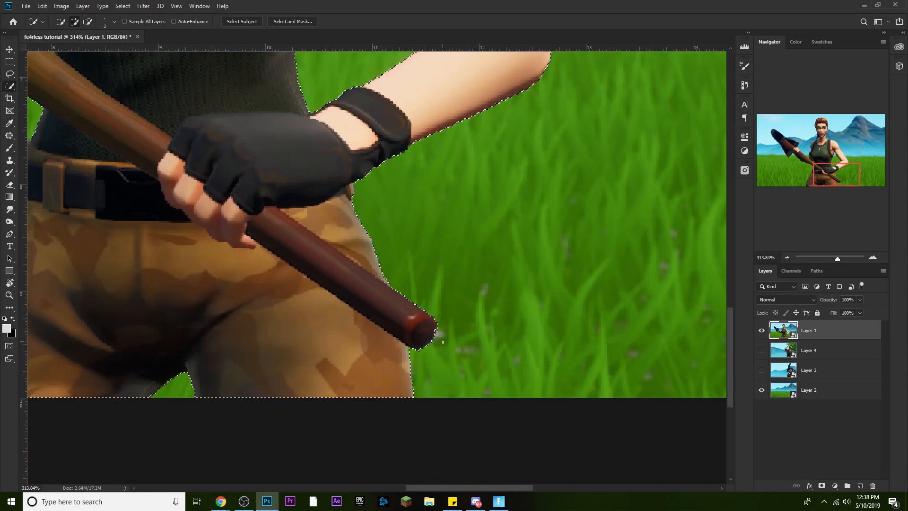
scroll(436, 331, "up", 3)
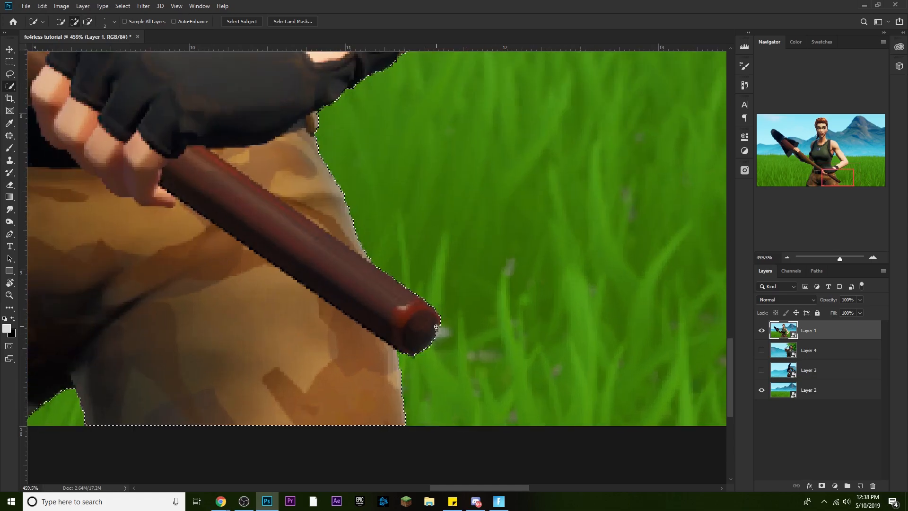
left_click_drag(156, 398, 410, 361)
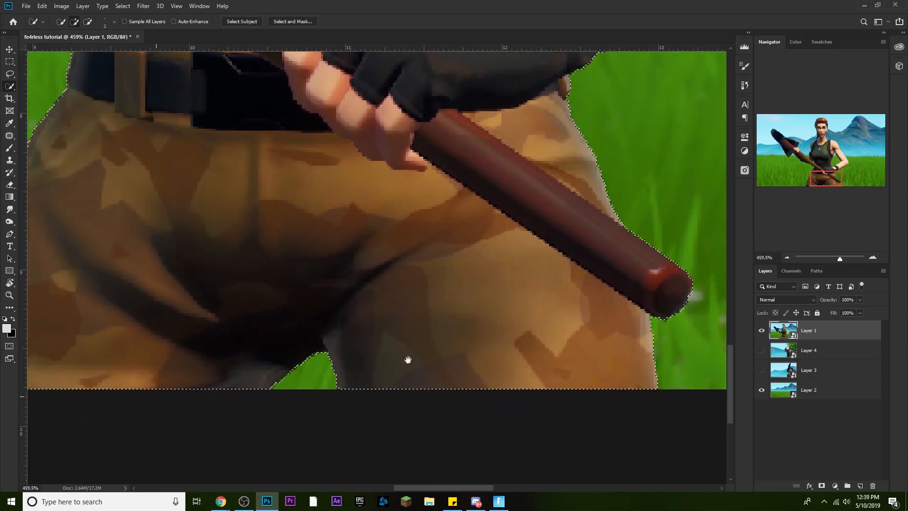
left_click_drag(172, 233, 360, 406)
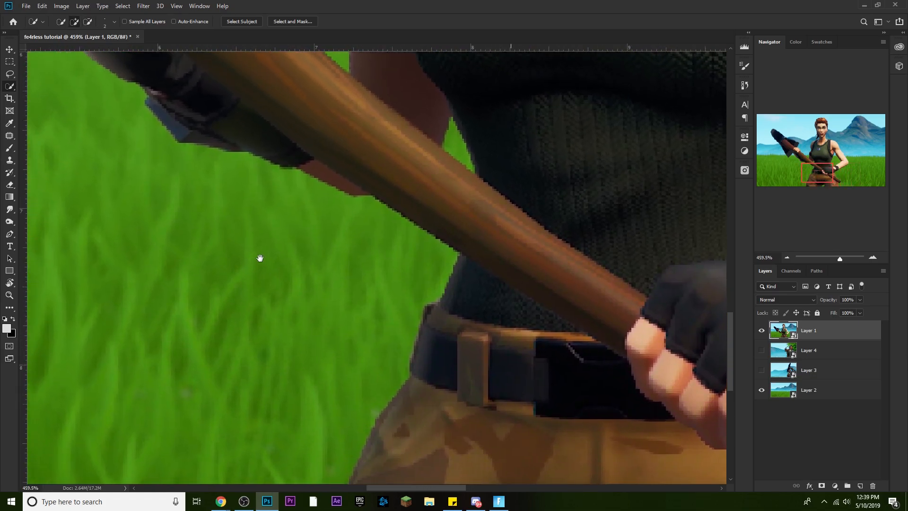
left_click(453, 156)
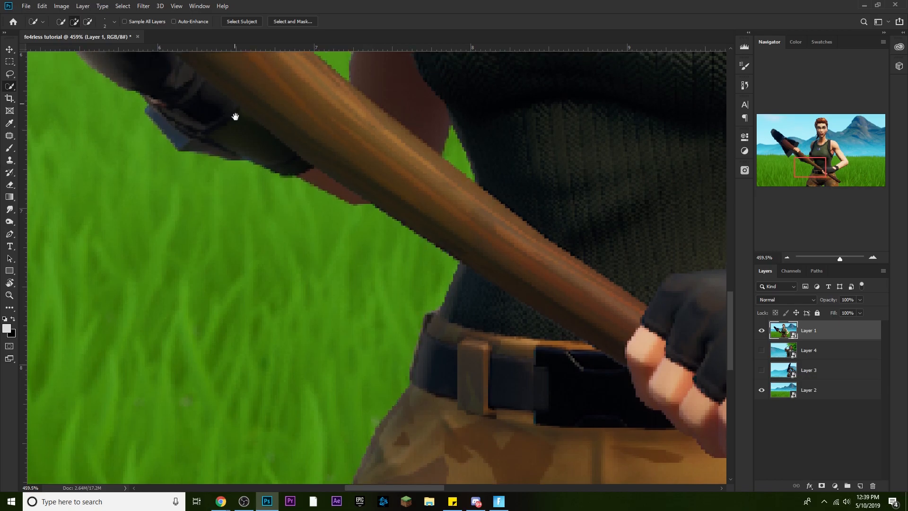
left_click_drag(234, 111, 296, 300)
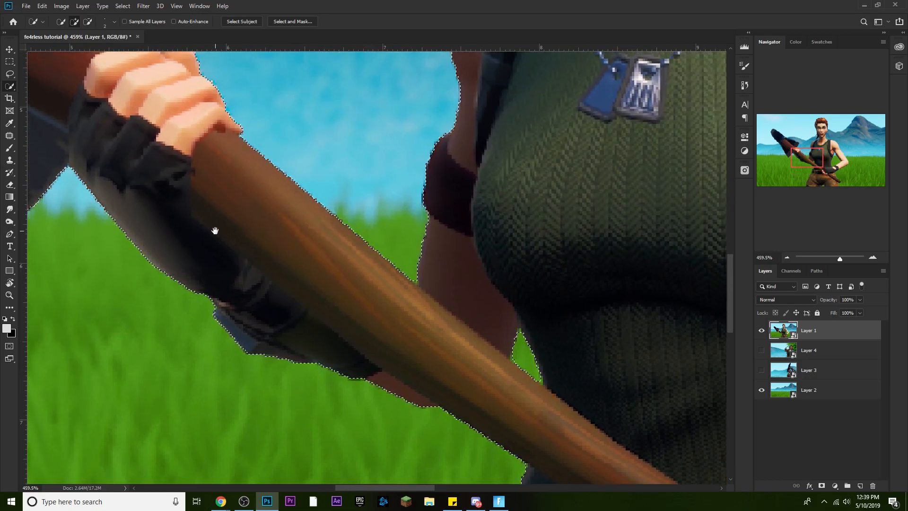
scroll(215, 231, "down", 6)
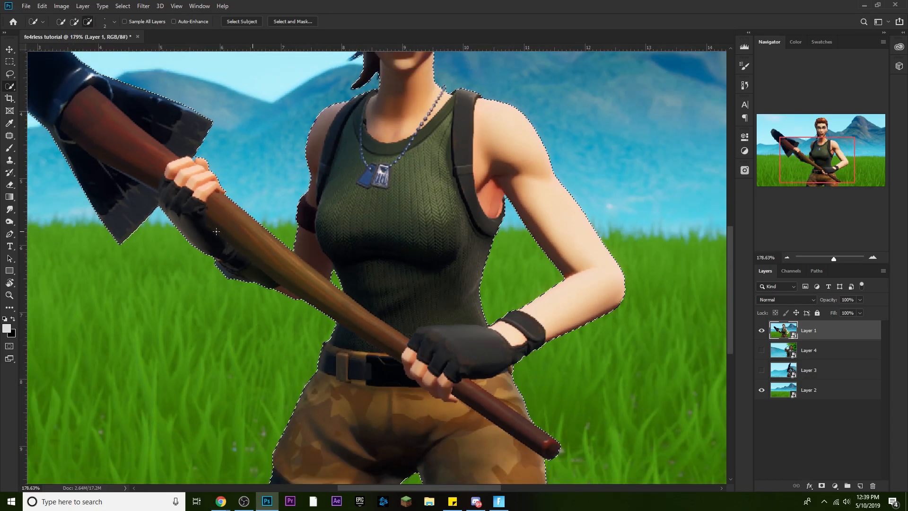
scroll(216, 232, "down", 2)
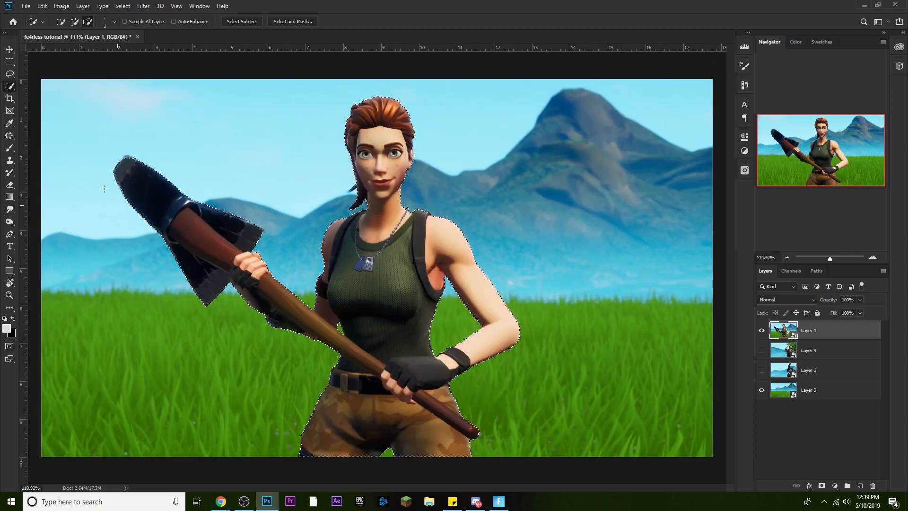
right_click(16, 89)
left_click(42, 95)
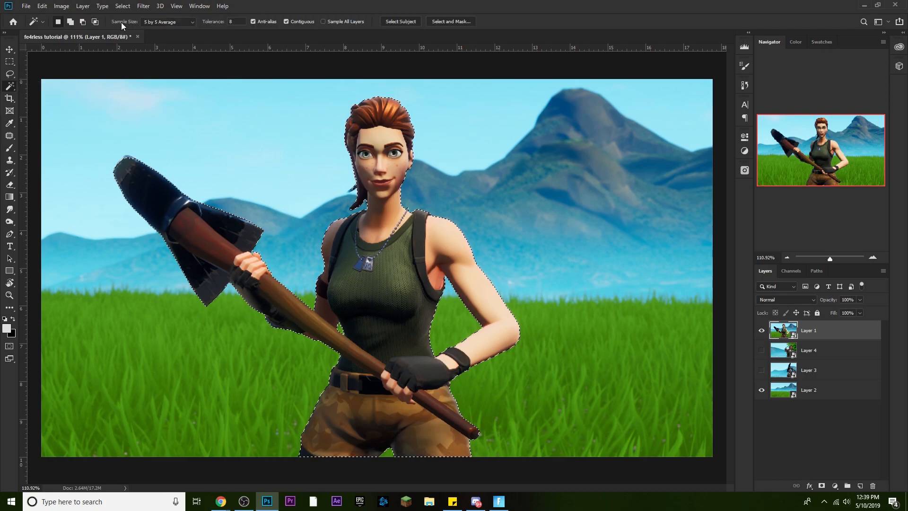
right_click(12, 89)
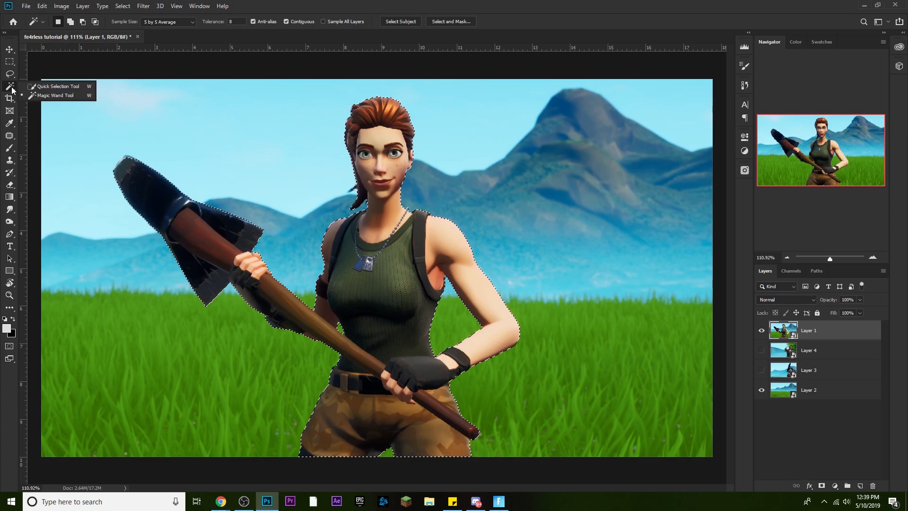
left_click(52, 89)
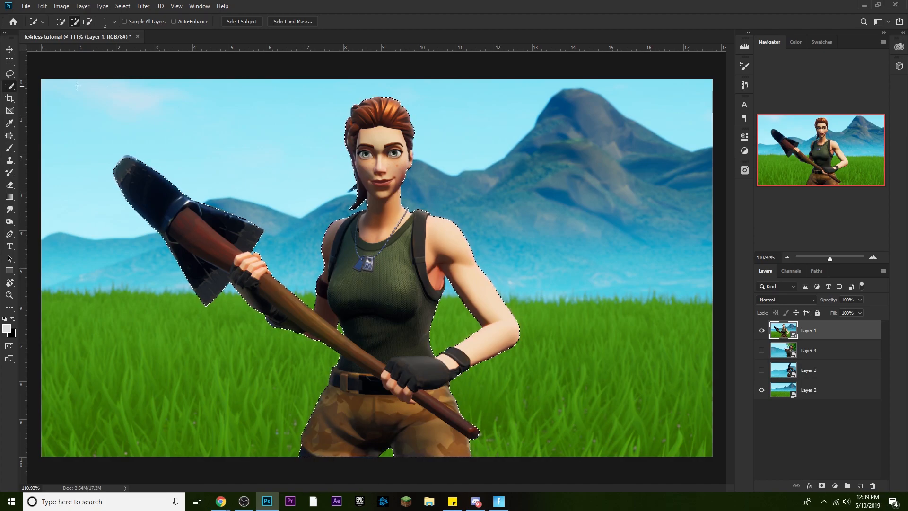
right_click(10, 86)
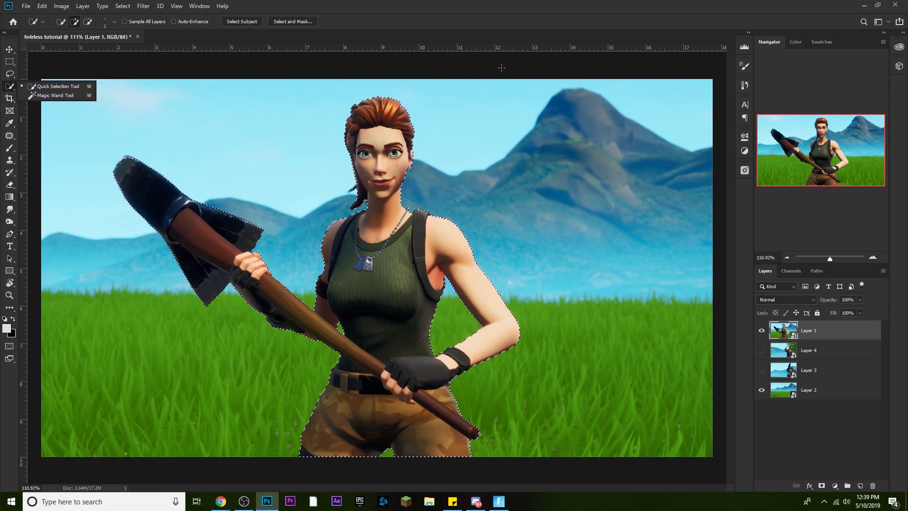
left_click(517, 32)
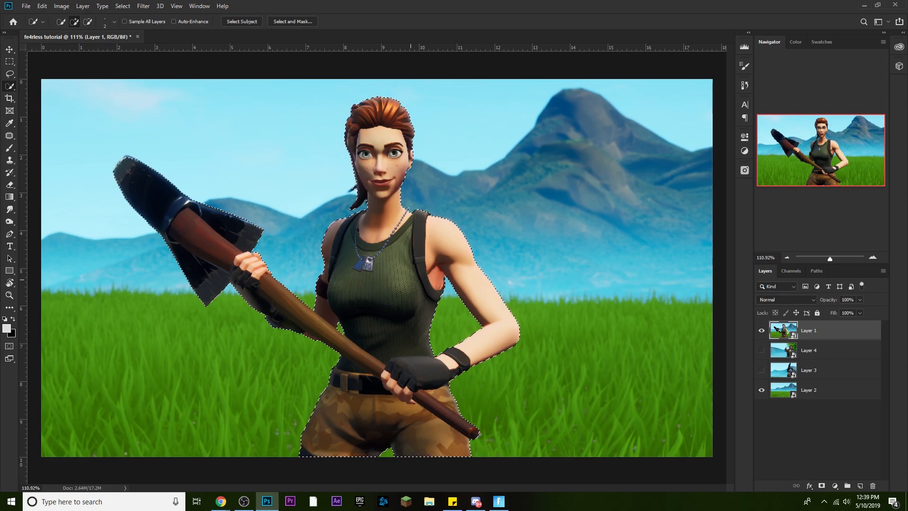
Add a layer mask to Layer 1 from the woman's selection and hide Layer 2.
left_click(822, 486)
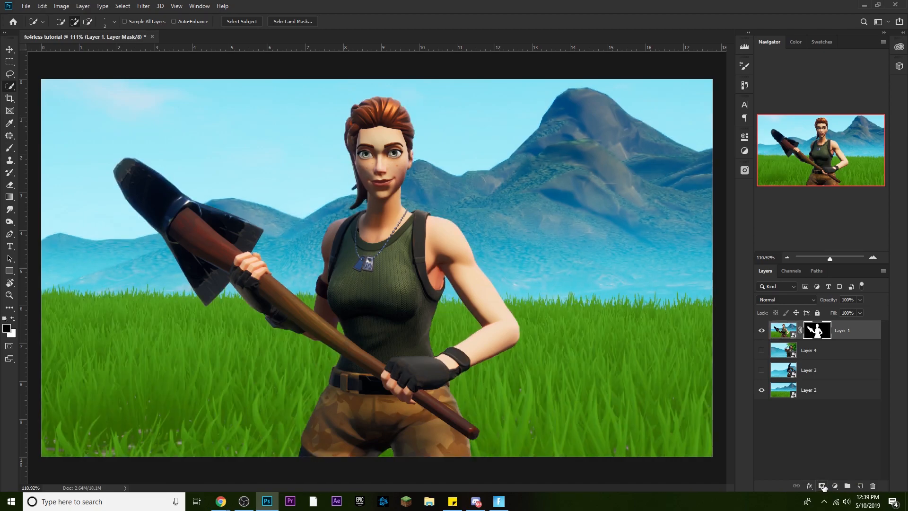
left_click(762, 391)
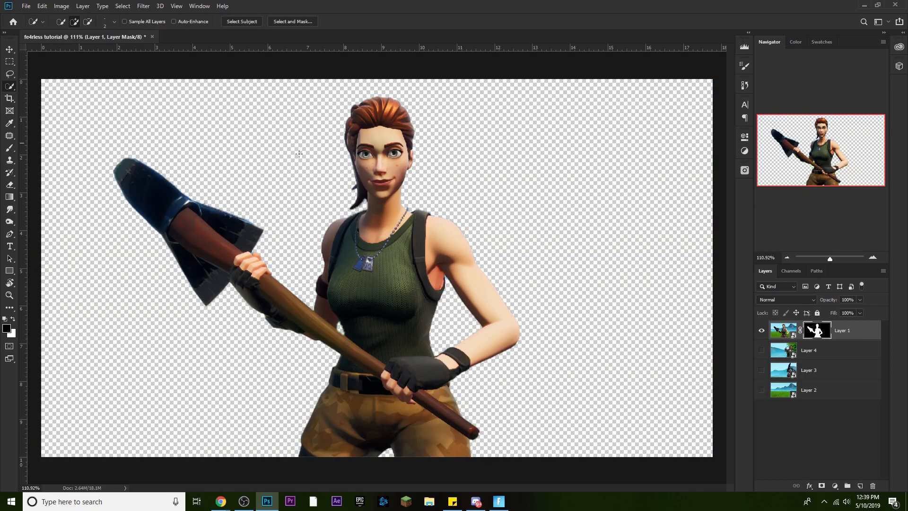
Examine the masked woman's edges against the transparent background, from her head and arms to the trousers and shovel.
scroll(125, 184, "up", 3)
scroll(495, 171, "up", 3)
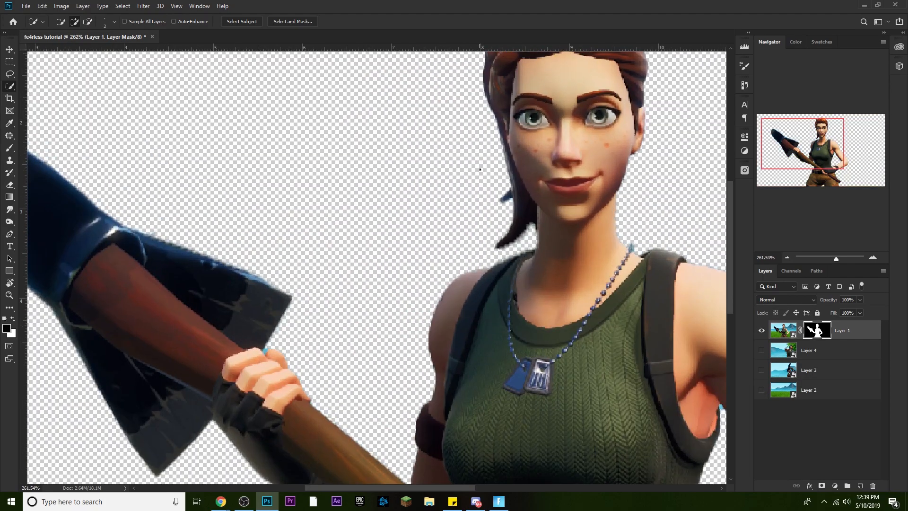
left_click_drag(679, 234, 458, 108)
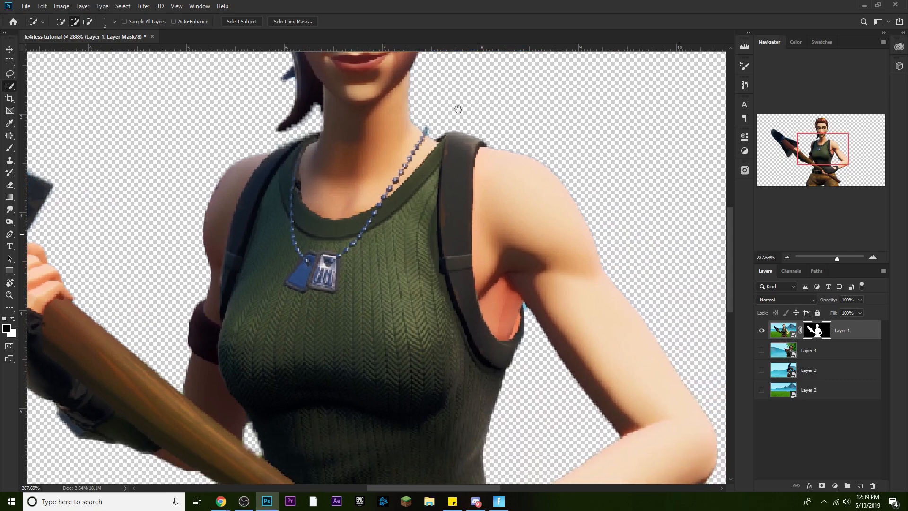
left_click_drag(659, 308, 525, 114)
left_click_drag(551, 372, 609, 227)
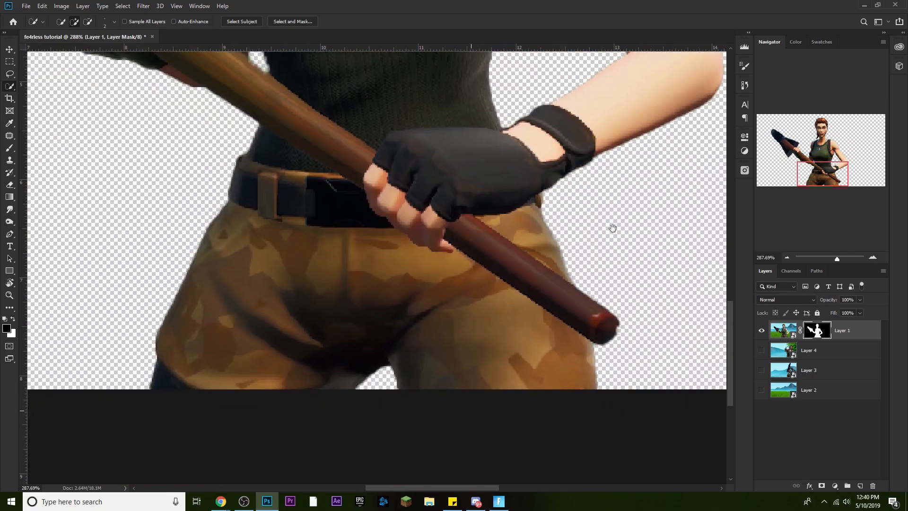
left_click_drag(361, 331, 466, 349)
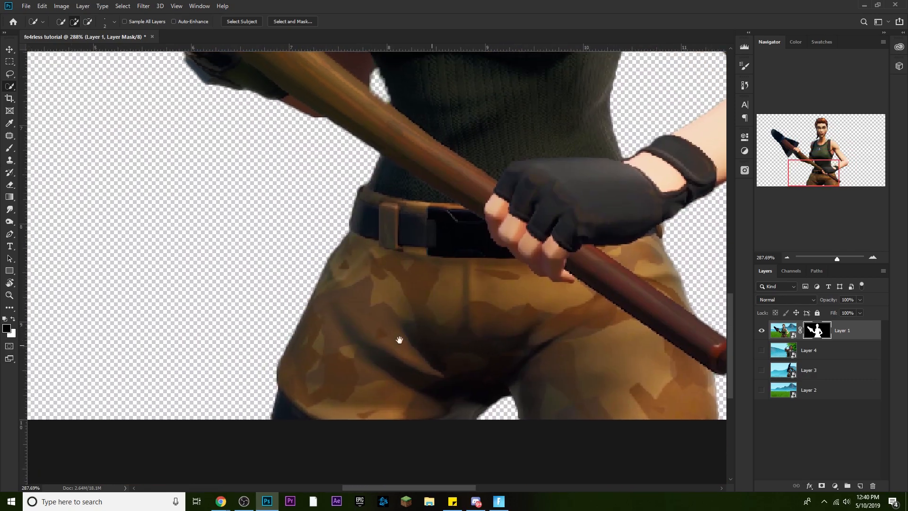
left_click_drag(225, 283, 258, 353)
left_click_drag(199, 252, 232, 353)
left_click_drag(237, 310, 416, 431)
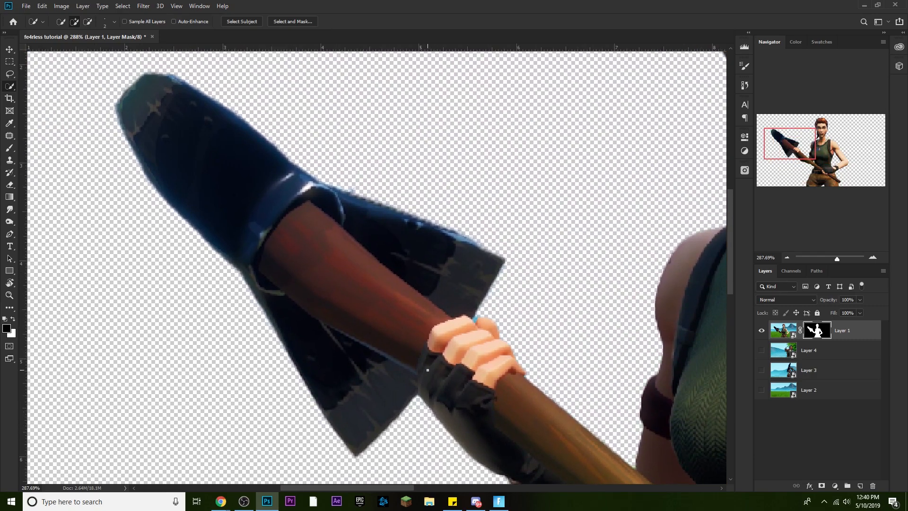
key("ctrl+0")
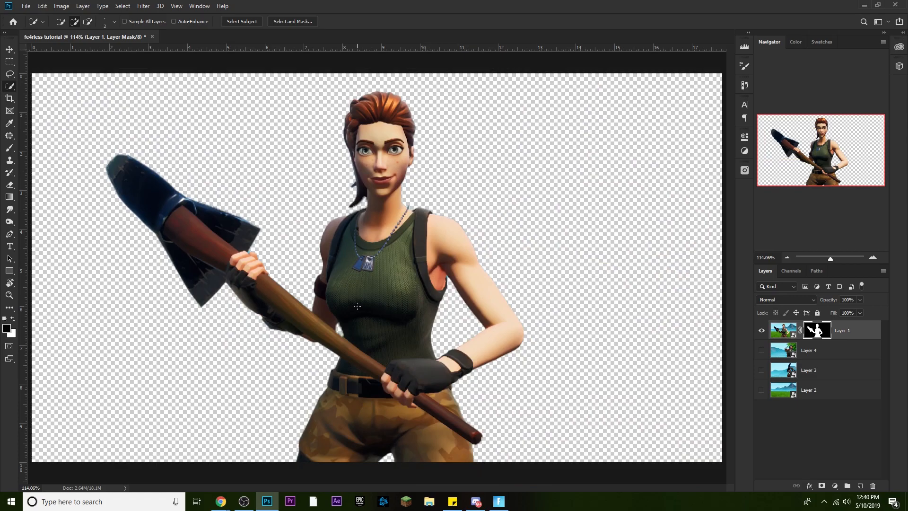
Hide Layer 1 and make Layer 4, the shot of the pointing man, visible and active.
left_click(761, 333)
left_click(762, 350)
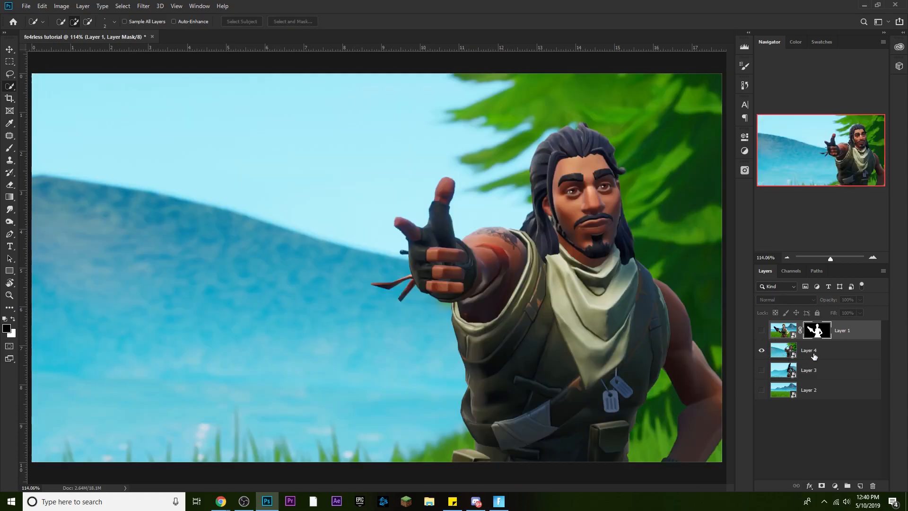
left_click(815, 353)
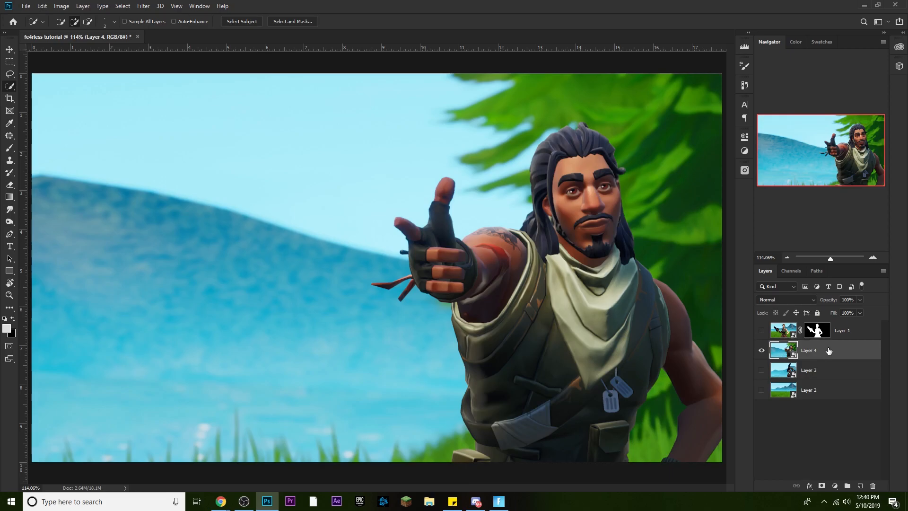
Scale the Layer 4 image down with Free Transform so that it fits the canvas.
key("ctrl+t")
scroll(539, 296, "down", 2)
scroll(539, 296, "down", 5)
mouse_move(700, 449)
left_mouse_down()
mouse_move(533, 350)
mouse_move(540, 359)
left_mouse_up()
key("Return")
Select the man on Layer 4 automatically with Select Subject.
key("w")
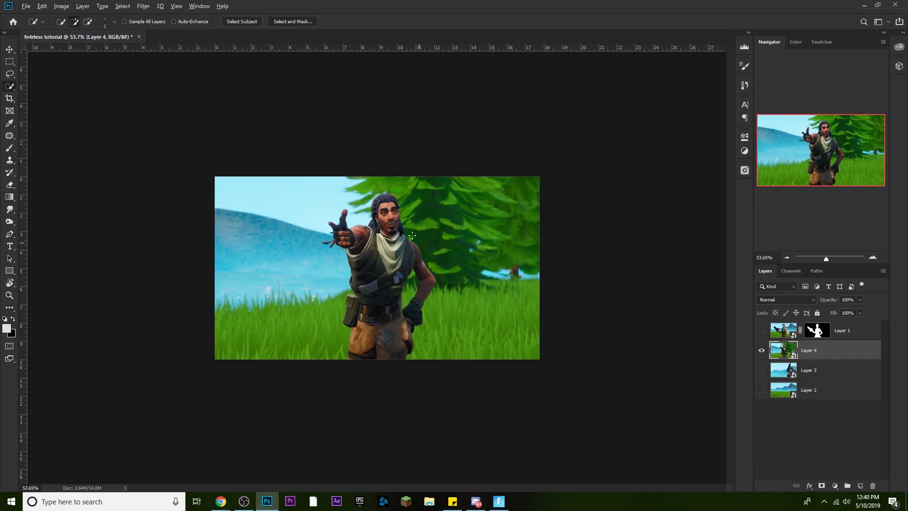
scroll(417, 240, "up", 5)
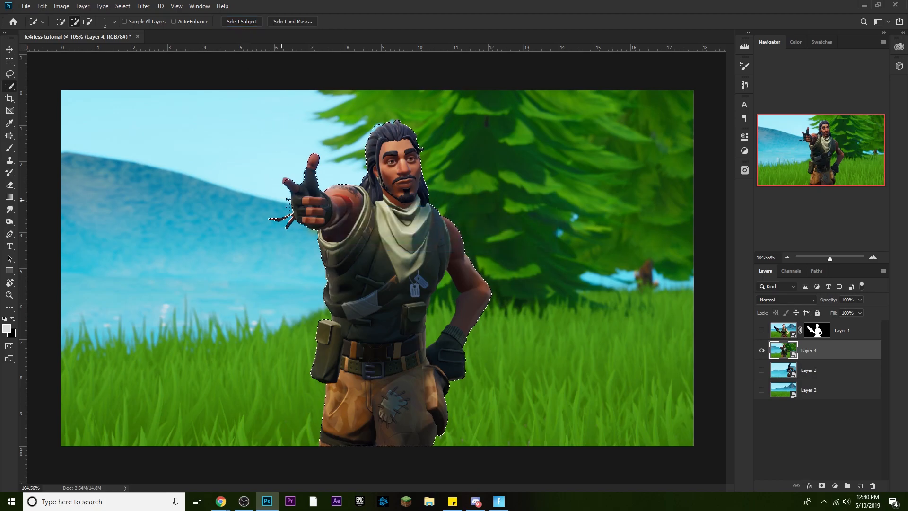
Subtract the background gap between the man's torso and bent arm from the selection using brush size 20.
scroll(381, 329, "up", 3)
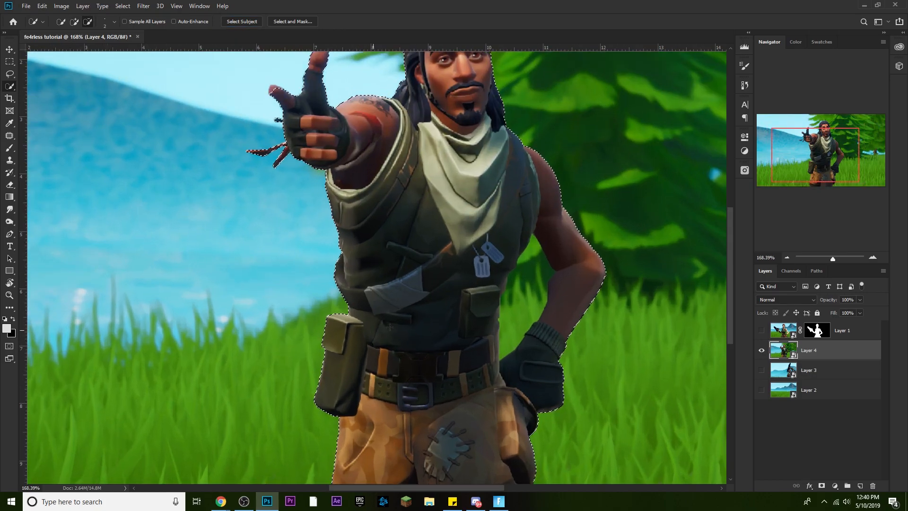
key("bracketright")
key("bracketright")
key("bracketright")
key("bracketright")
key("bracketright")
key("bracketright")
key("bracketright")
key("bracketright")
key("bracketright")
key("bracketright")
left_click(524, 286, "alt")
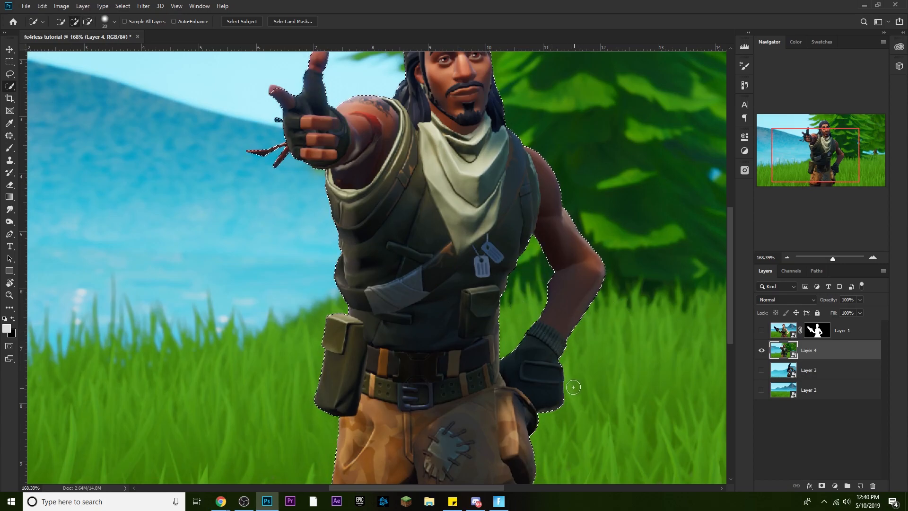
Trim the background notches along the top of the man's hair out of the selection with a smaller brush.
left_click_drag(416, 197, 415, 350)
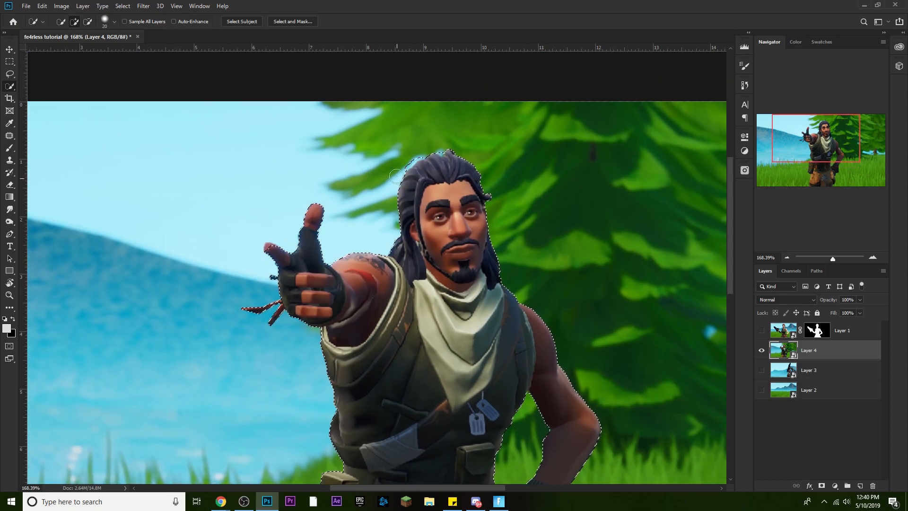
scroll(396, 179, "up", 5)
right_click(432, 127, "alt")
left_click(438, 142, "alt")
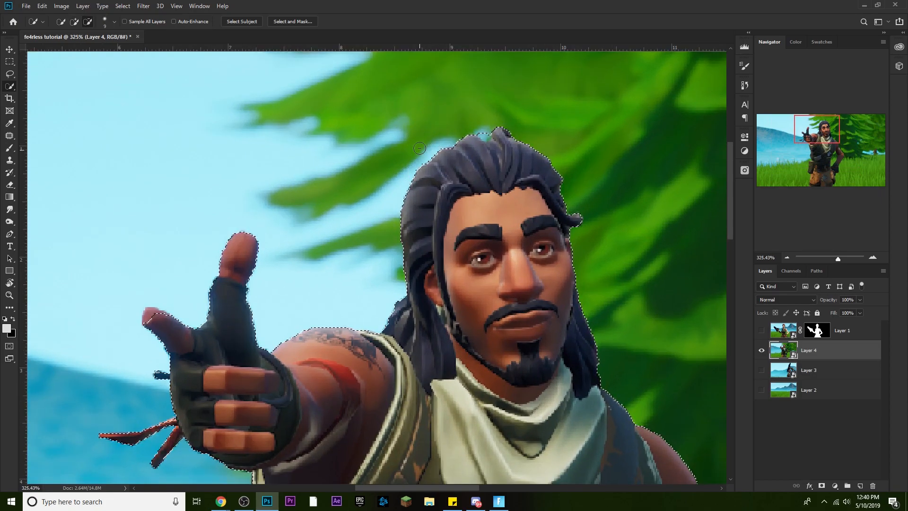
left_click(485, 133, "alt")
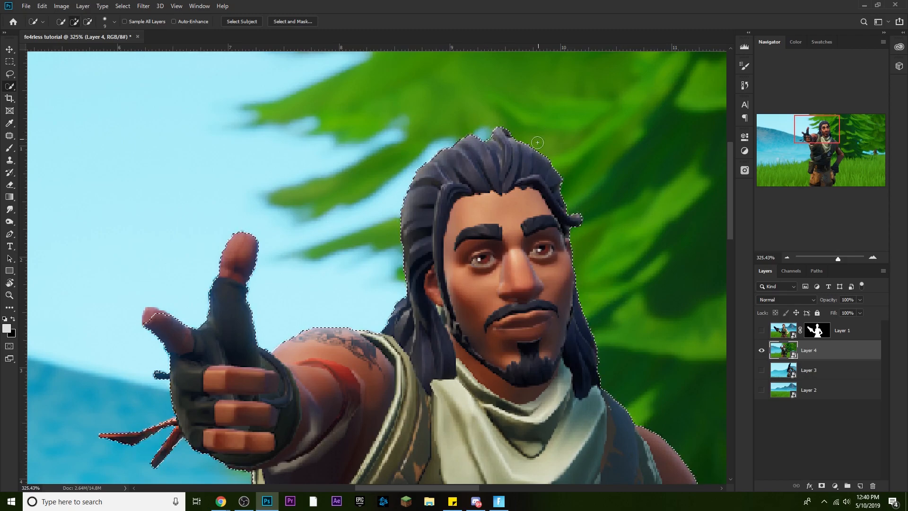
scroll(487, 130, "up", 7)
scroll(486, 129, "up", 4)
left_click_drag(485, 130, 457, 129)
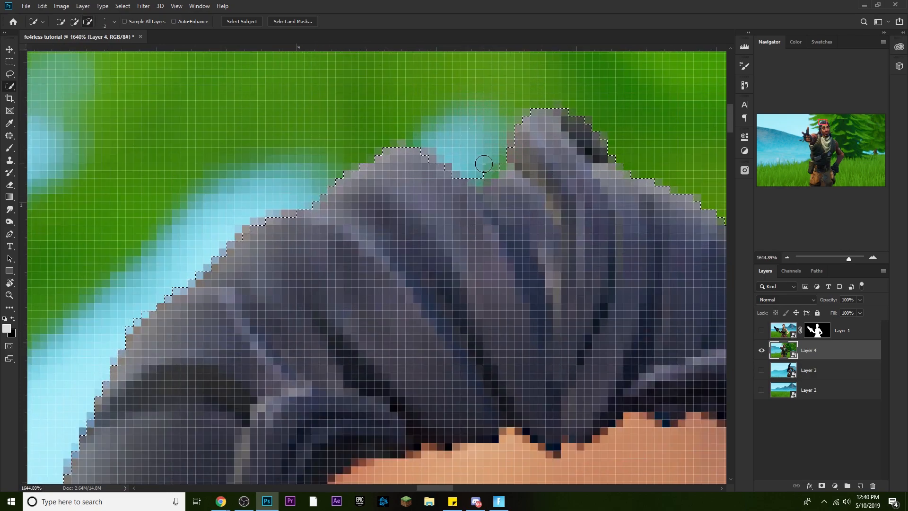
left_click(477, 182, "alt")
Add the missing tip of the man's pointing index finger to the selection.
left_click_drag(175, 359, 470, 110)
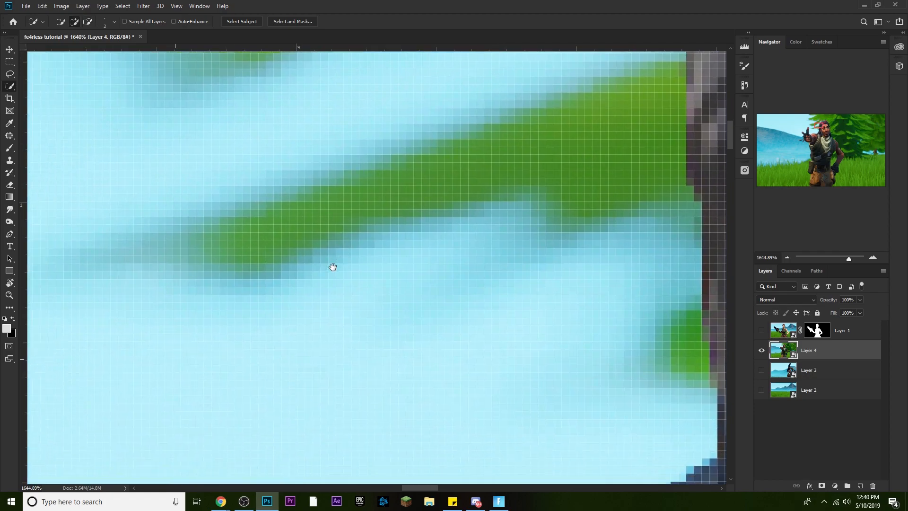
scroll(368, 264, "down", 12)
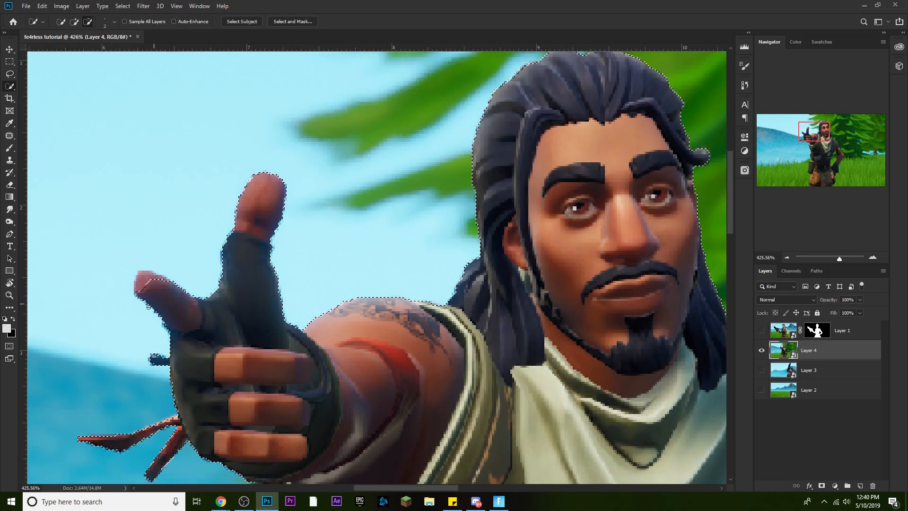
scroll(133, 314, "up", 5)
mouse_move(149, 272)
left_mouse_down()
mouse_move(144, 253)
mouse_move(161, 249)
left_mouse_up()
left_click(183, 255)
left_click(162, 247)
left_click(152, 244)
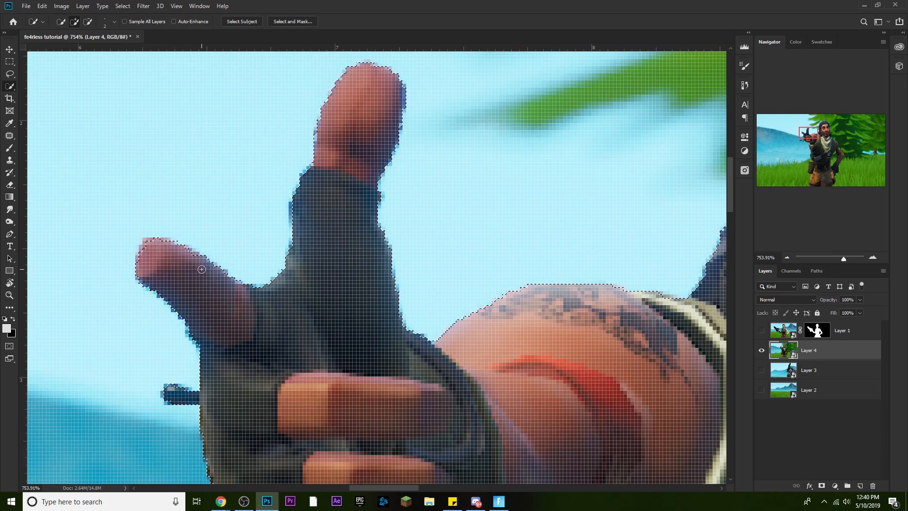
scroll(316, 341, "down", 4)
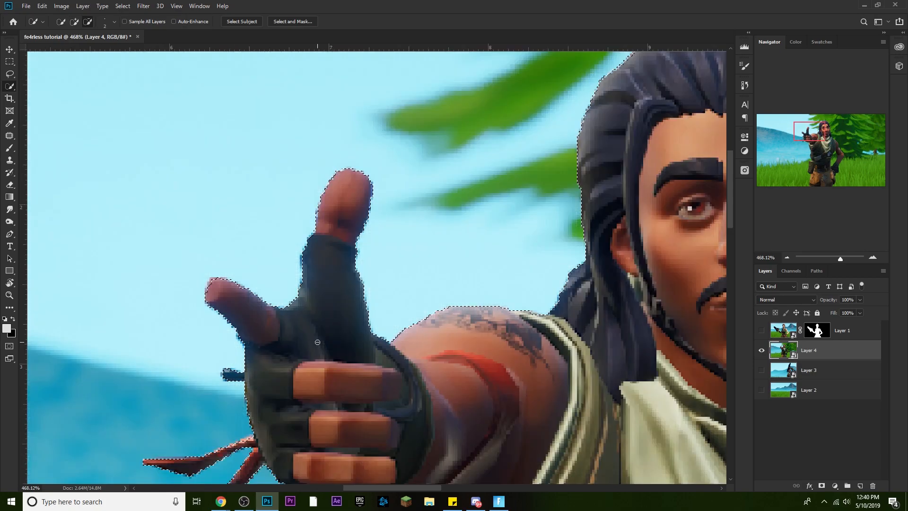
Add a layer mask to Layer 4 from the finished selection to cut out the pointing man.
scroll(356, 365, "down", 4)
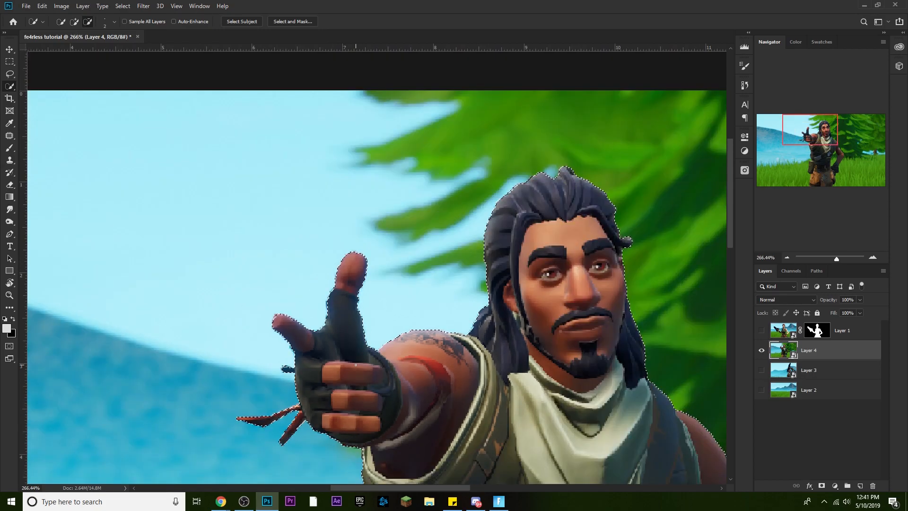
scroll(355, 365, "down", 2)
scroll(356, 378, "down", 6)
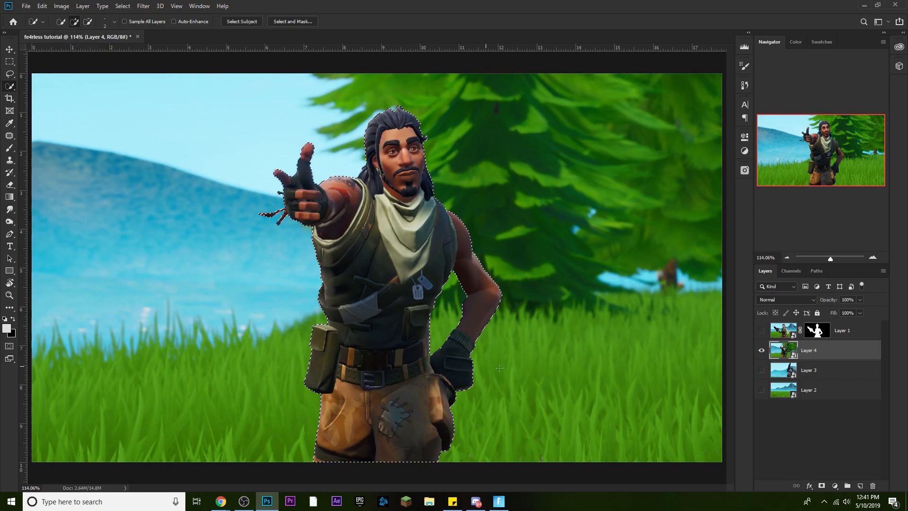
left_click(822, 486)
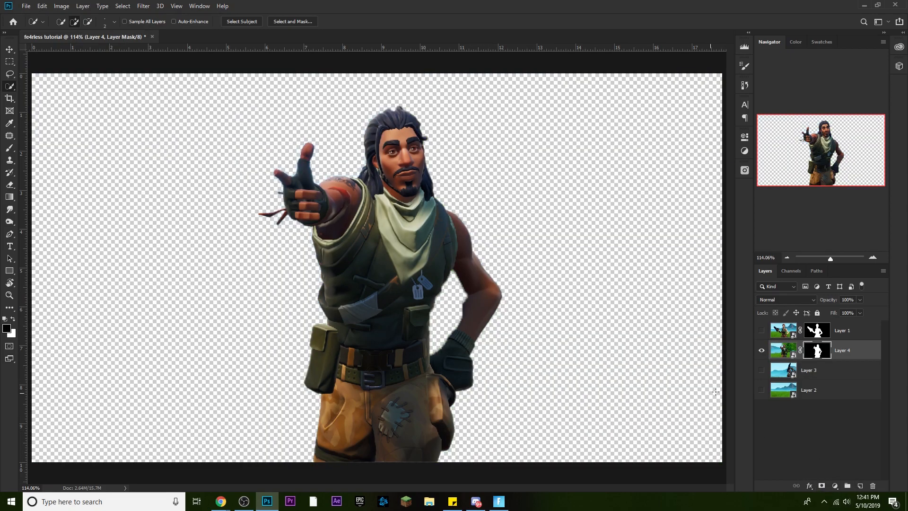
Show the Layer 2 background and inspect the man's cutout edges around his bent arm against it.
left_click(761, 390)
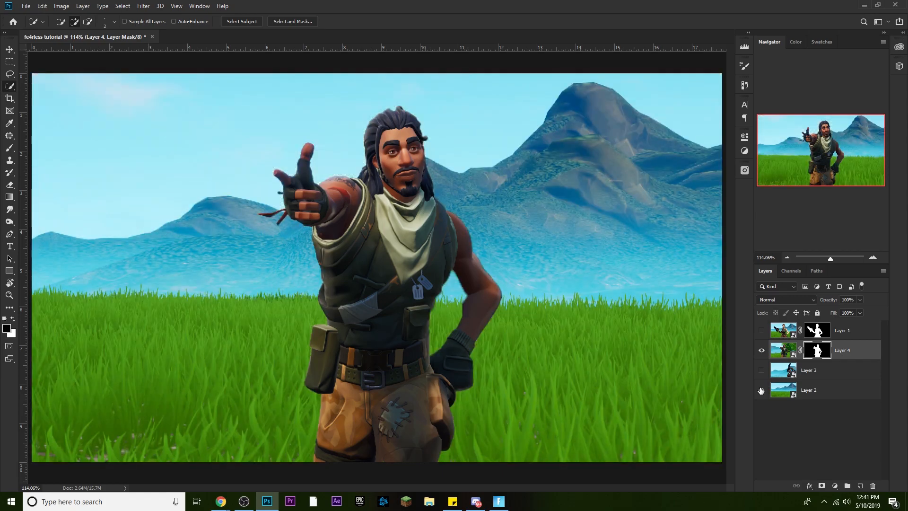
scroll(461, 295, "up", 6)
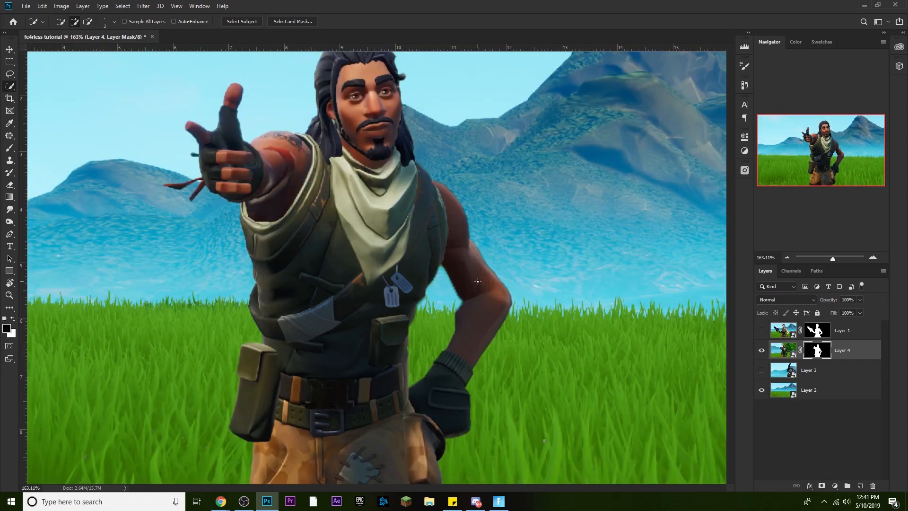
scroll(462, 295, "down", 1)
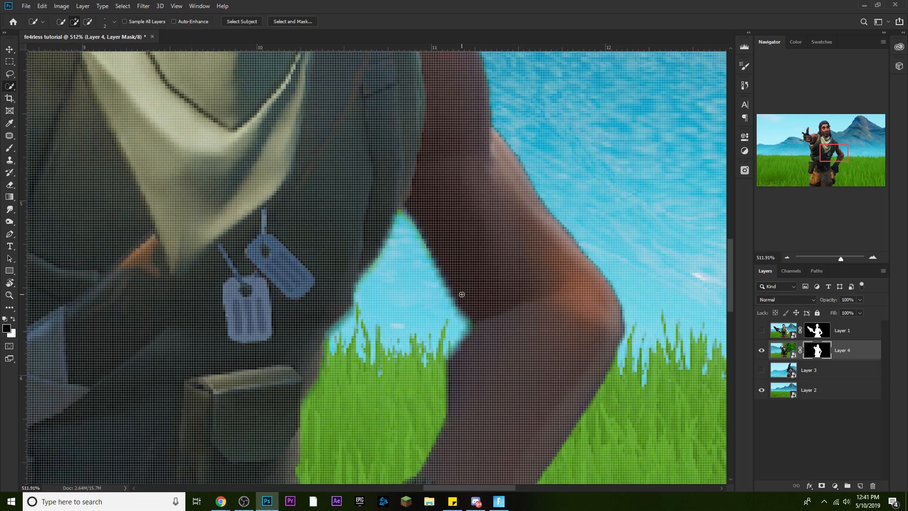
scroll(447, 289, "down", 5)
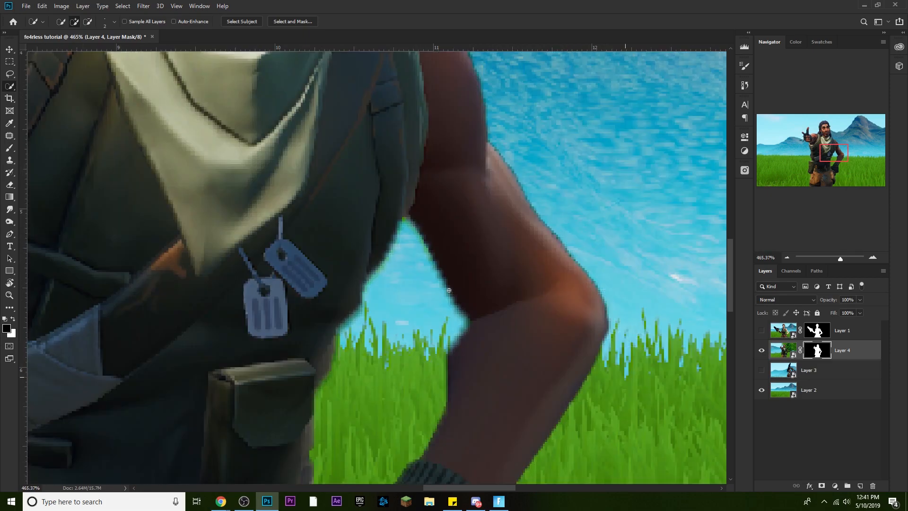
scroll(453, 294, "down", 2)
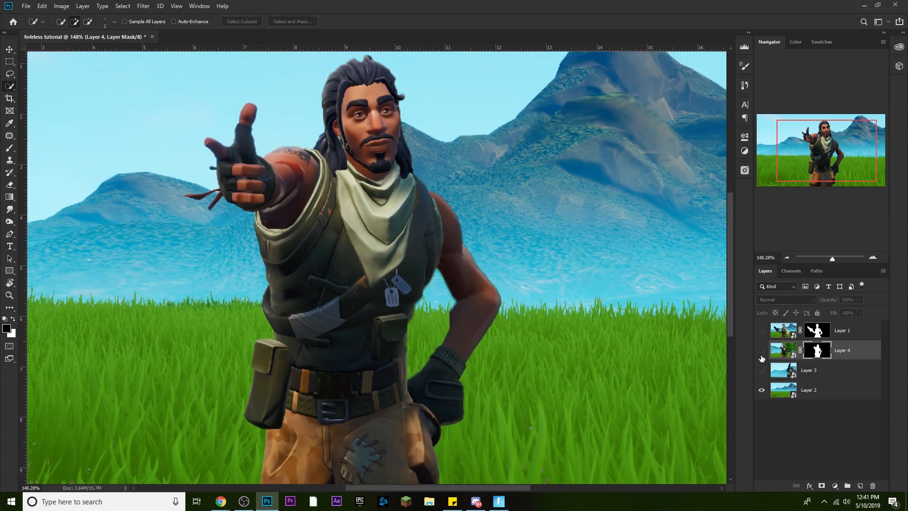
Hide Layer 4, then show Layer 3 with the pickaxe man and make it the active layer.
left_click(762, 350)
left_click(762, 370)
left_click(836, 378)
key("ctrl+0")
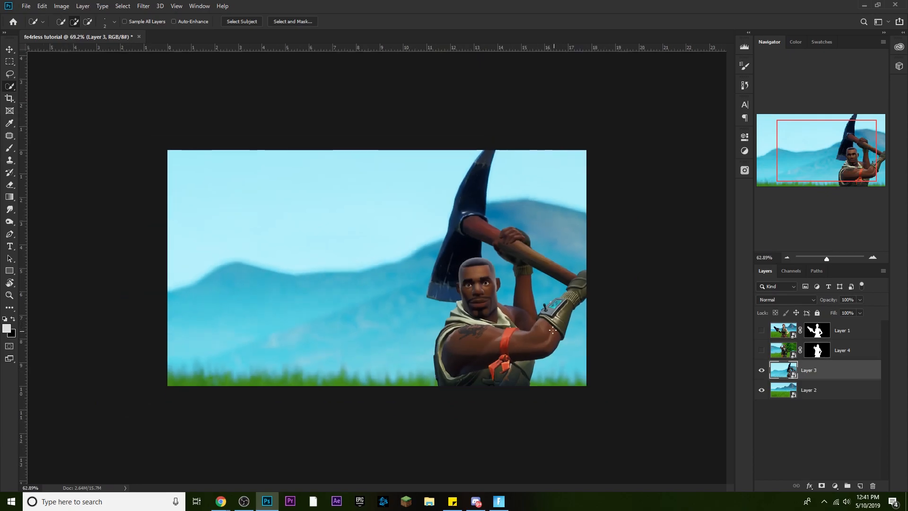
scroll(505, 302, "up", 3)
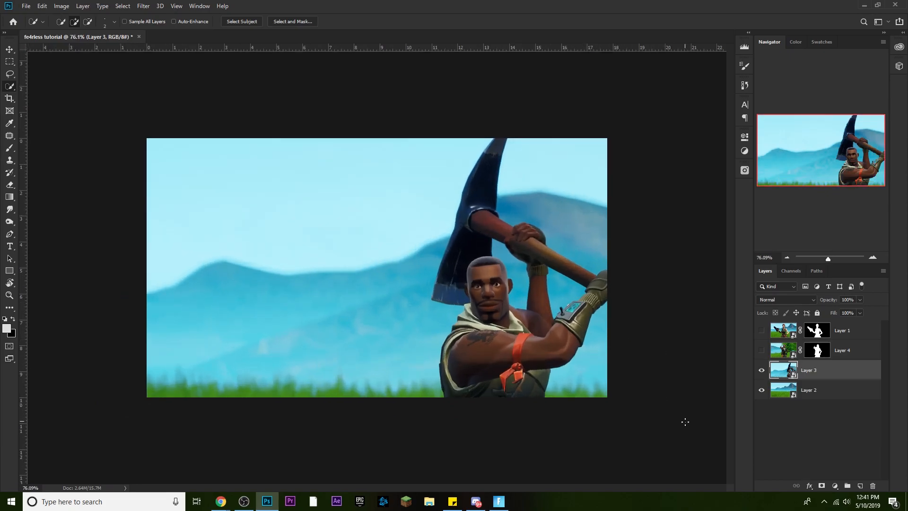
Scale the oversized Layer 3 image down with Free Transform so the whole shot fits the canvas.
key("ctrl+t")
scroll(649, 426, "down", 7)
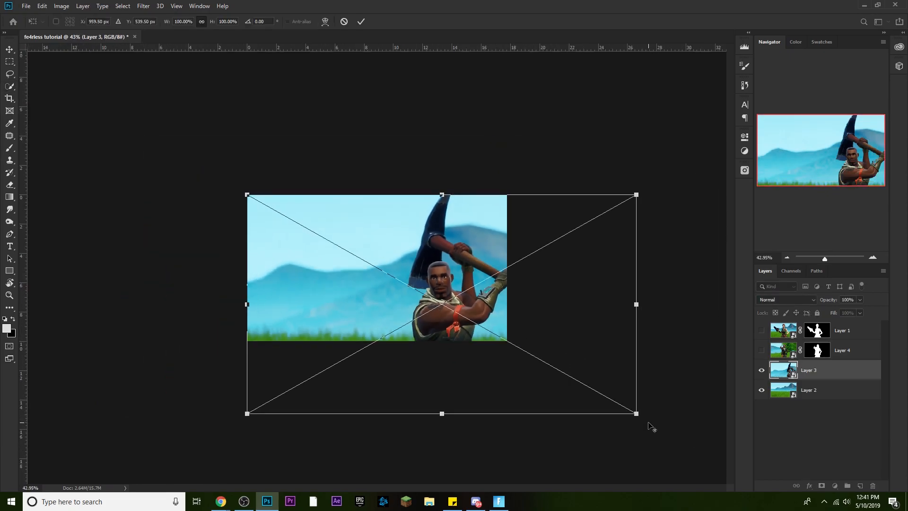
mouse_move(613, 401)
left_mouse_down()
mouse_move(484, 328)
mouse_move(497, 333)
left_mouse_up()
key("Return")
Hide Layer 2 and select the pickaxe man on Layer 3 automatically with Select Subject.
key("w")
left_click(762, 392)
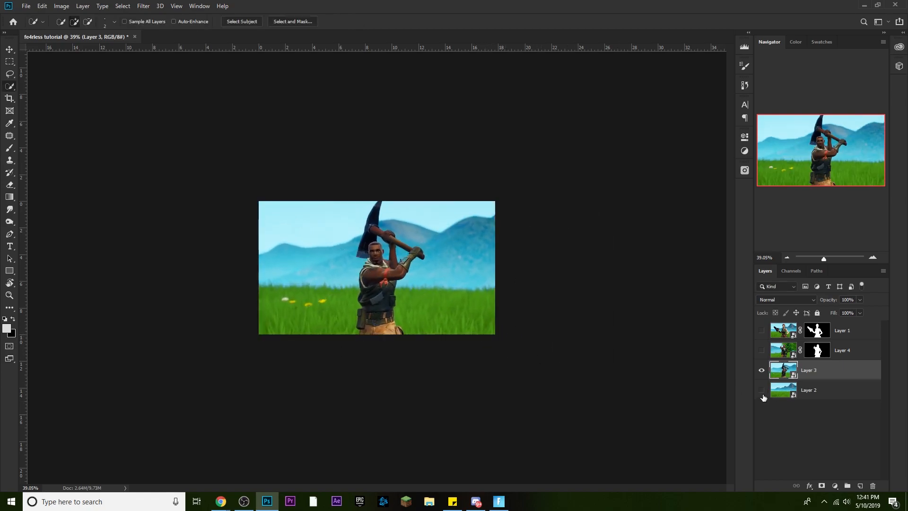
key("ctrl+0")
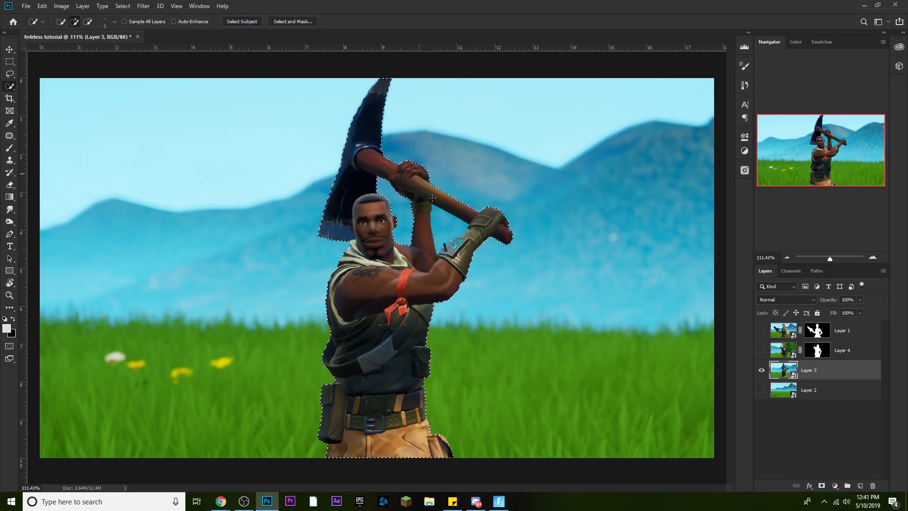
Subtract the background gap between the man's arms and the pickaxe handle from the selection using a 24 px brush.
scroll(434, 213, "up", 3)
right_click(441, 213, "alt")
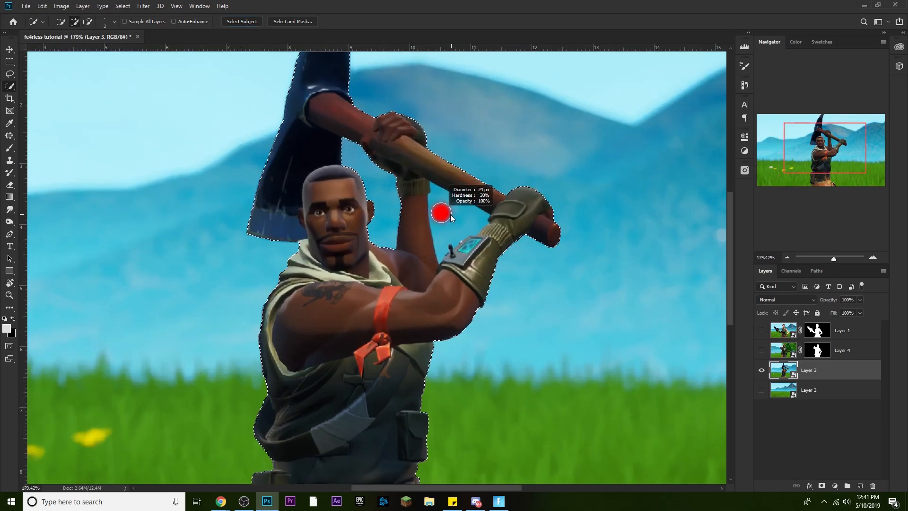
left_click(445, 218, "alt")
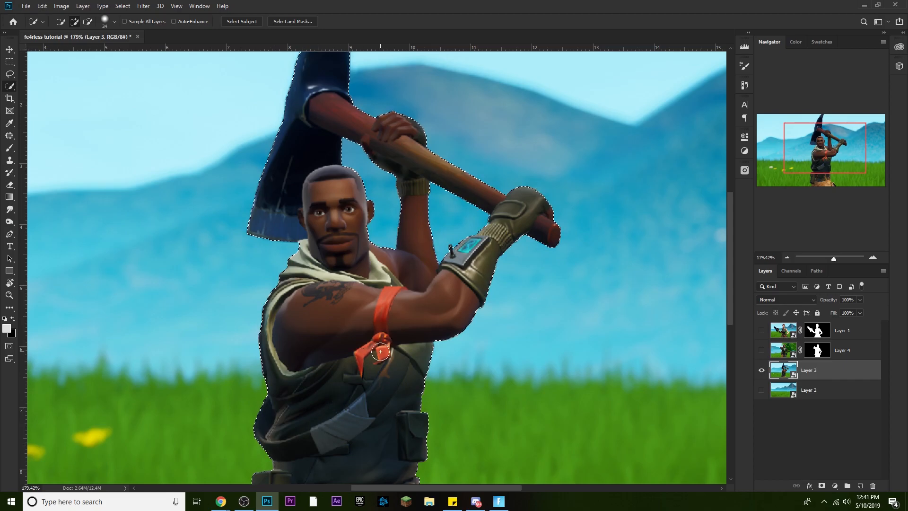
Check the selection outline around the pickaxe man and add a layer mask to Layer 3 from it.
scroll(441, 339, "down", 2)
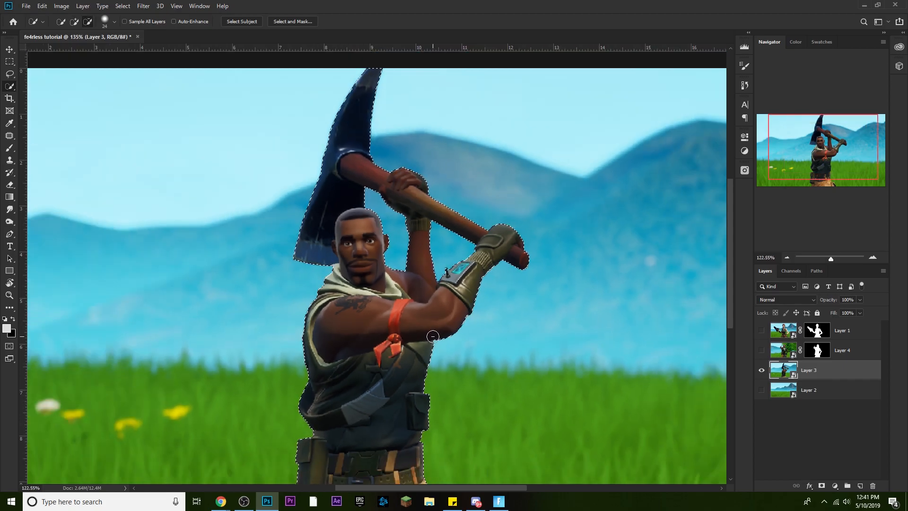
scroll(451, 401, "down", 2)
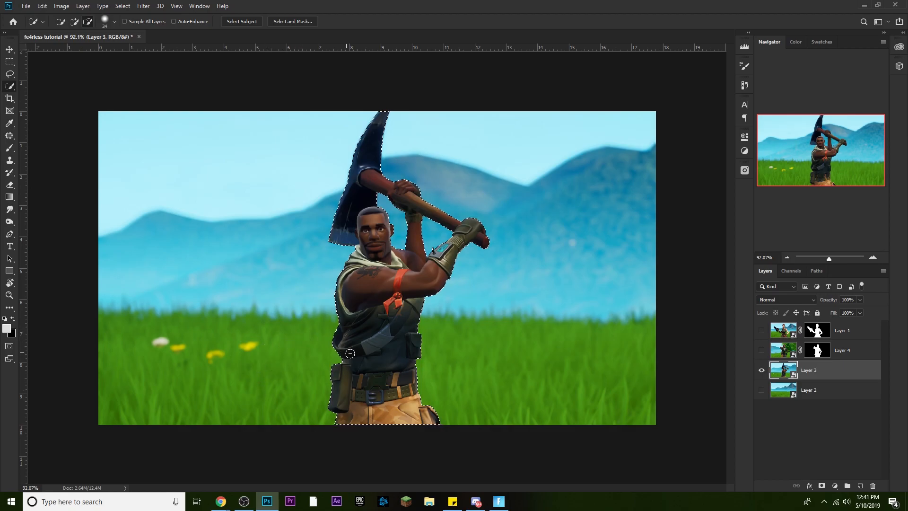
scroll(408, 310, "up", 1)
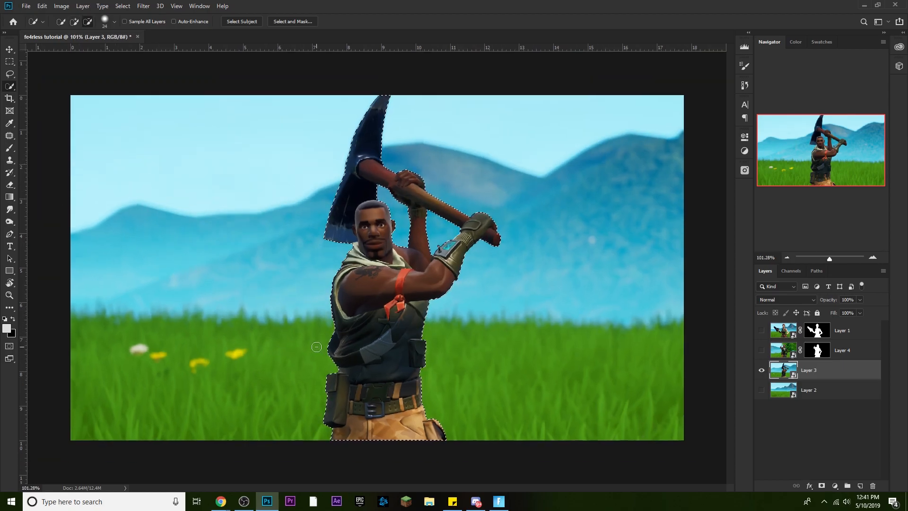
scroll(340, 307, "up", 1)
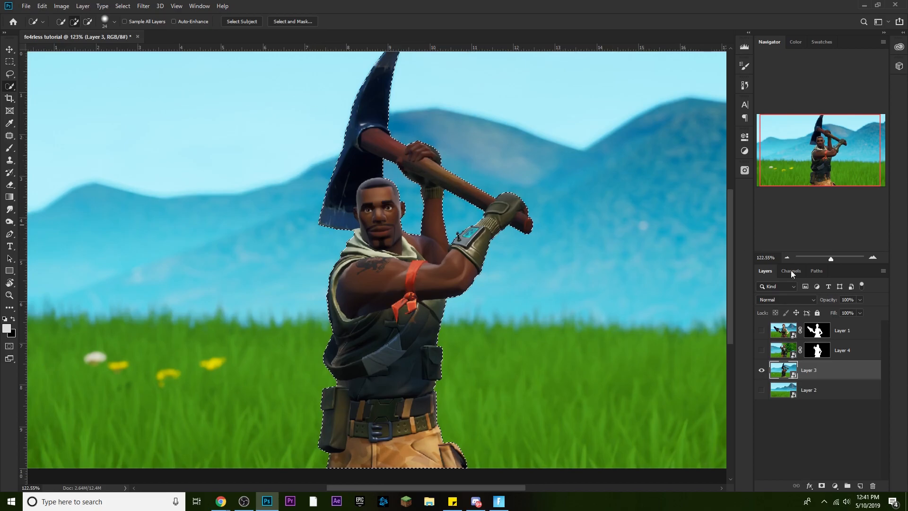
left_click(823, 486)
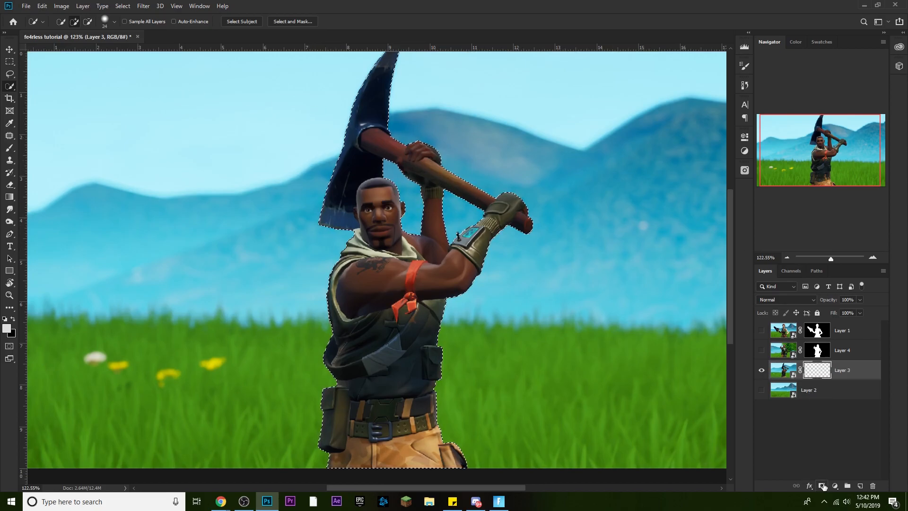
Show Layer 4 and the Layer 2 background together with the masked Layer 3.
left_click(762, 391)
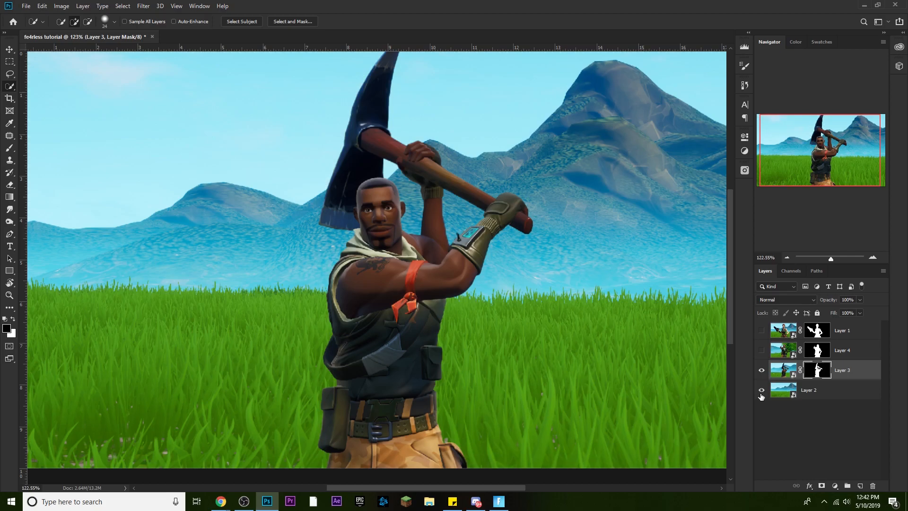
left_click(762, 391)
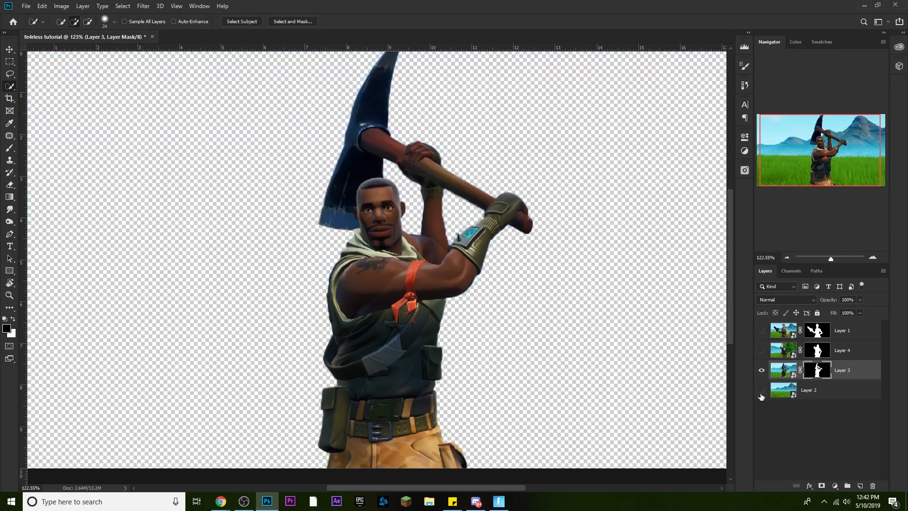
left_click(762, 351)
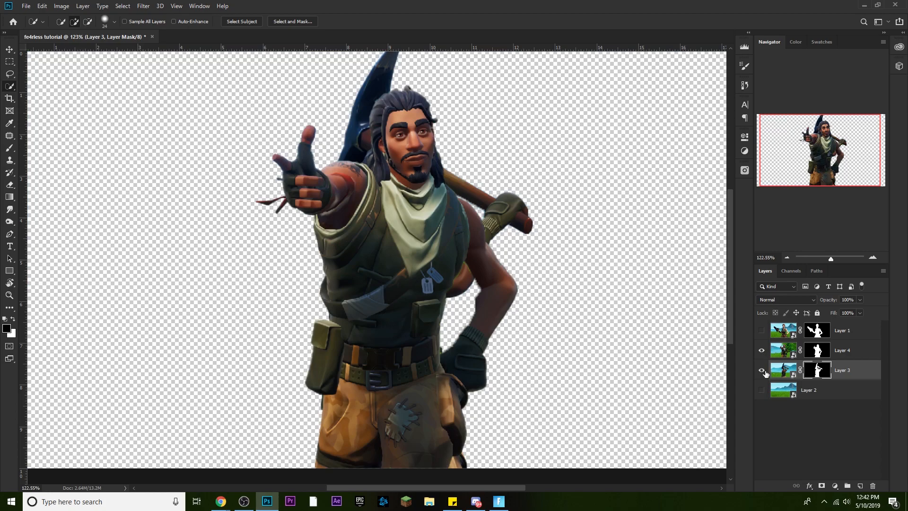
left_click(764, 392)
left_click(762, 391)
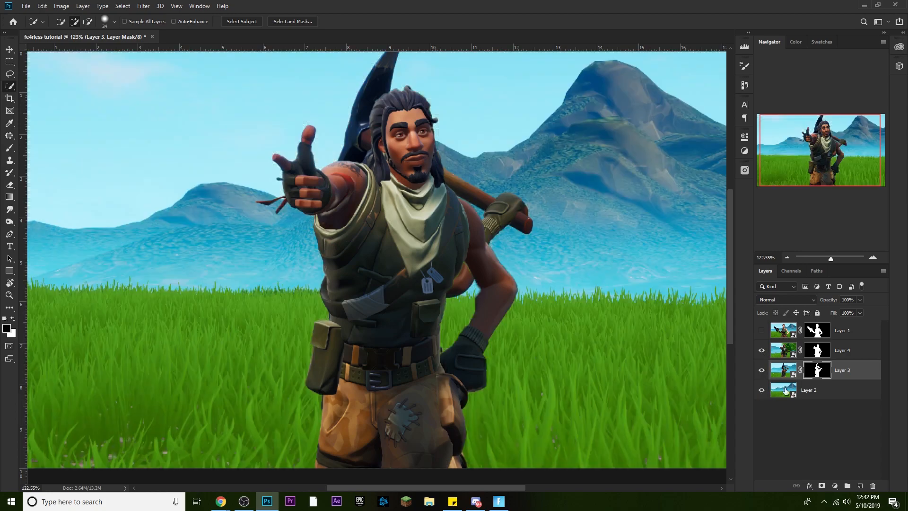
Refine Layer 4's mask in Select and Mask by reducing the smoothing and shifting the edge slightly inward.
left_click(853, 356)
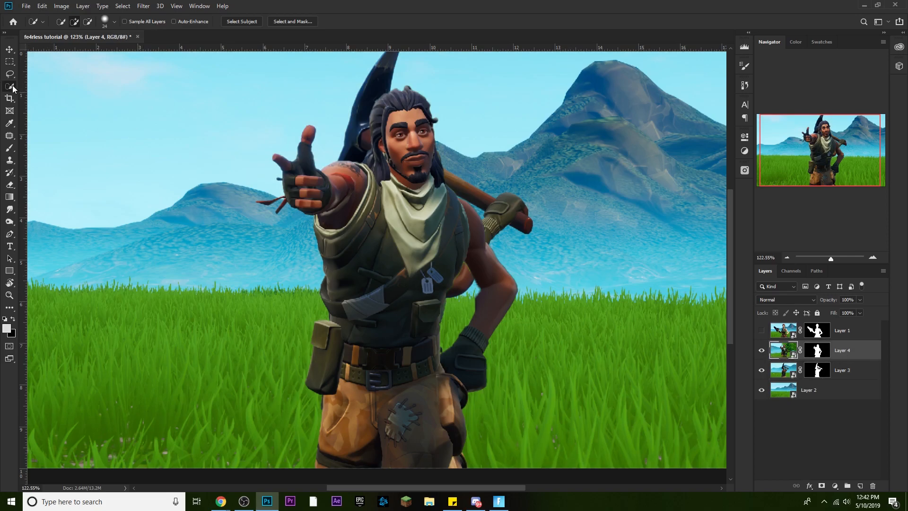
left_click(294, 22)
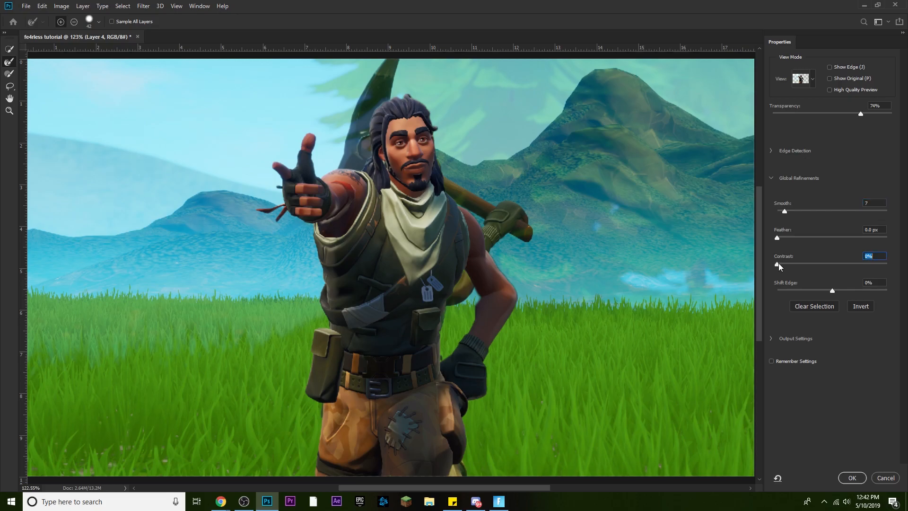
left_click(784, 212)
left_click_drag(781, 212, 773, 213)
left_click(778, 264)
left_click_drag(833, 291, 820, 289)
left_click_drag(825, 290, 828, 290)
left_click_drag(829, 292, 829, 292)
left_click(852, 478)
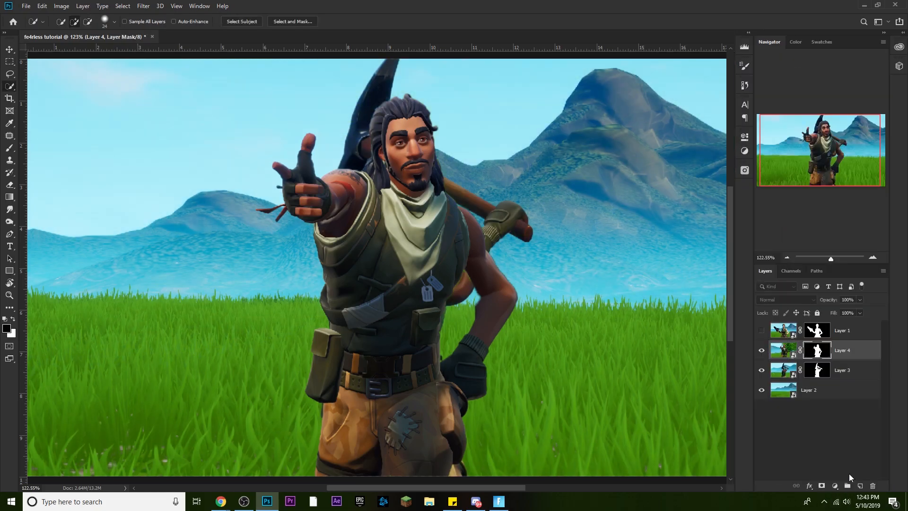
Check Layer 4's refined edges with Layer 3 hidden, then show Layer 3 again along with Layer 1.
left_click(762, 370)
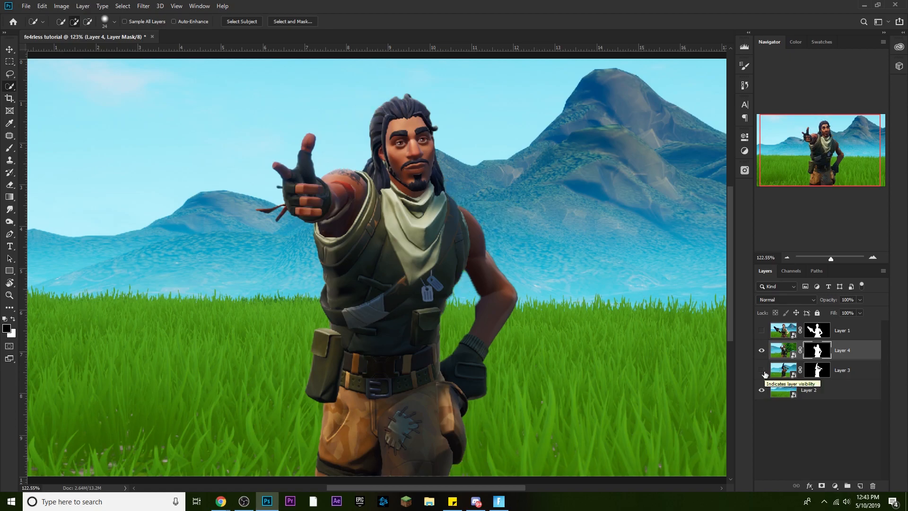
left_click(763, 372)
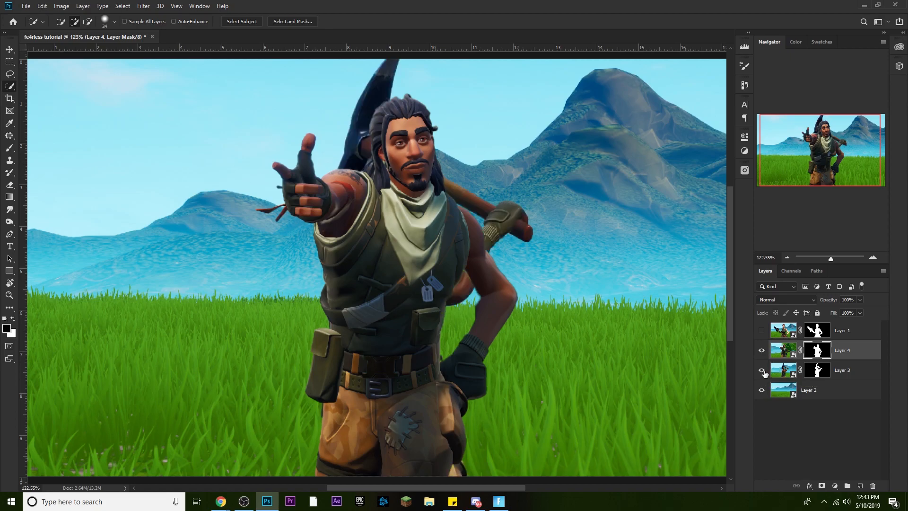
left_click(762, 331)
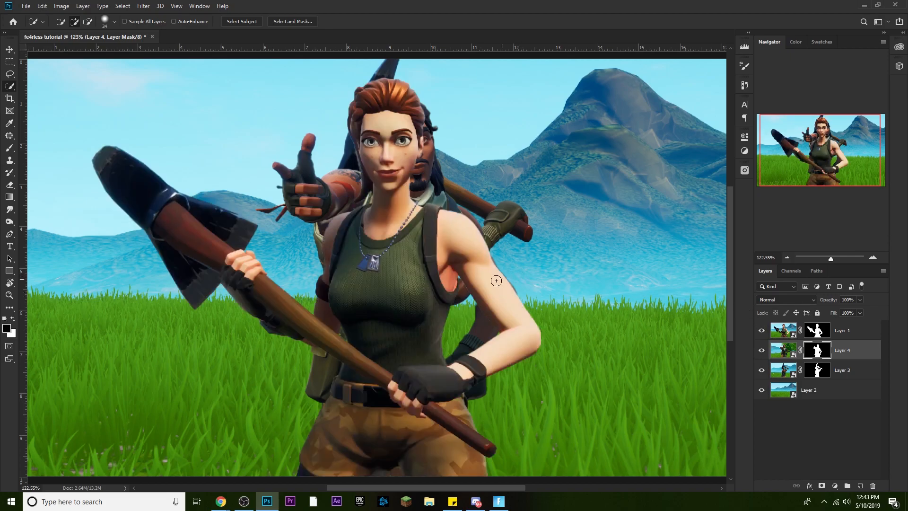
scroll(493, 285, "down", 3)
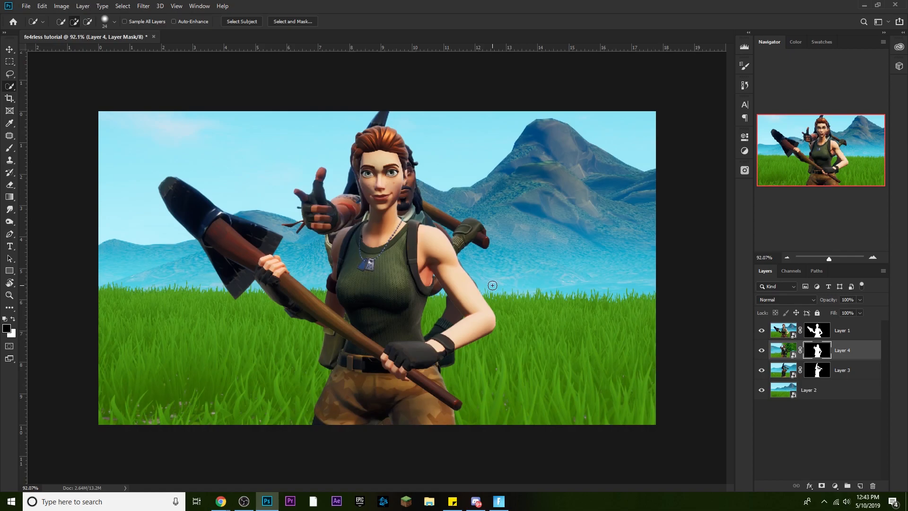
Scale down the woman on Layer 1 with Free Transform and place her at the canvas's left edge beside the pointing man.
left_click(867, 331)
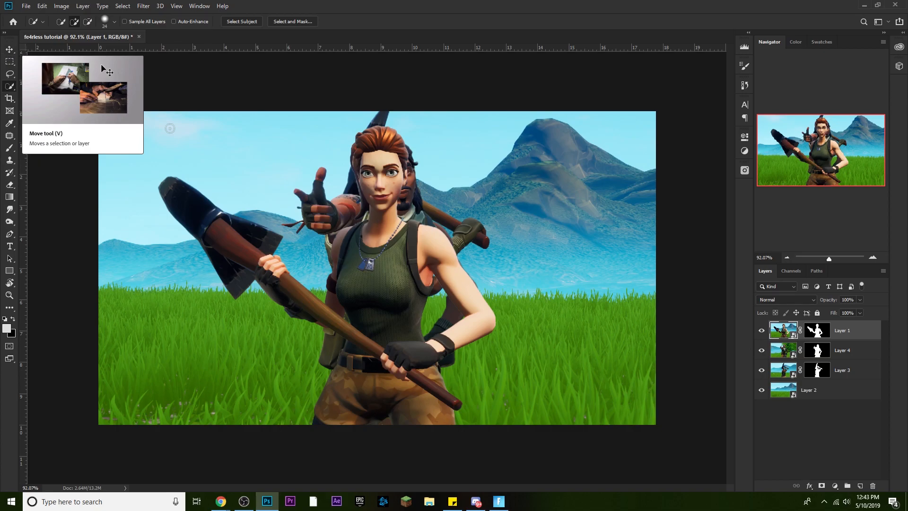
left_click(9, 61)
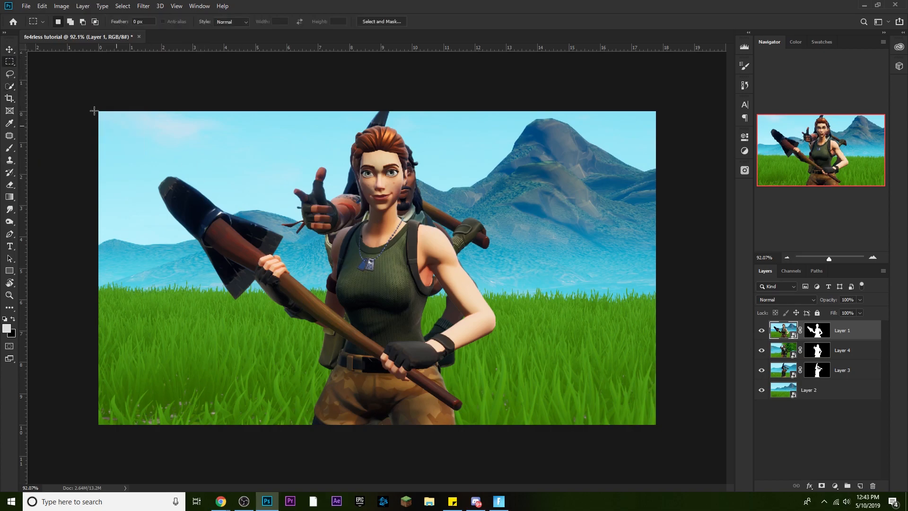
left_click(10, 50)
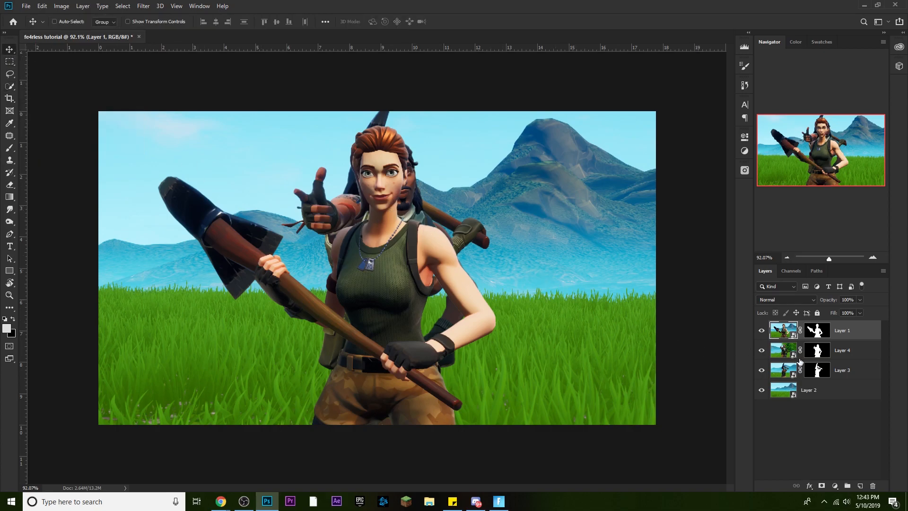
key("ctrl+t")
left_click_drag(417, 337, 335, 335)
left_click_drag(573, 112, 504, 133)
left_click_drag(209, 305, 152, 311)
key("Return")
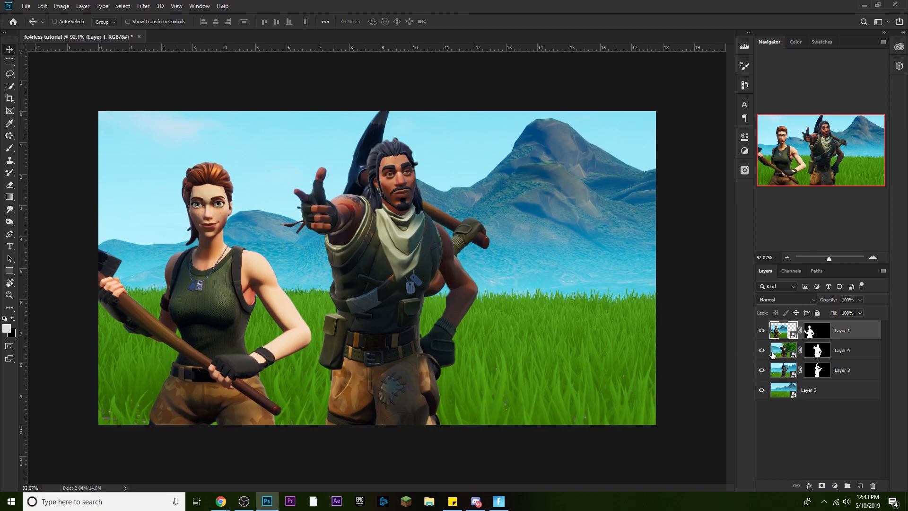
Move the pointing man on Layer 4 to the canvas's right side and scale him down to about 90%.
left_click(785, 373)
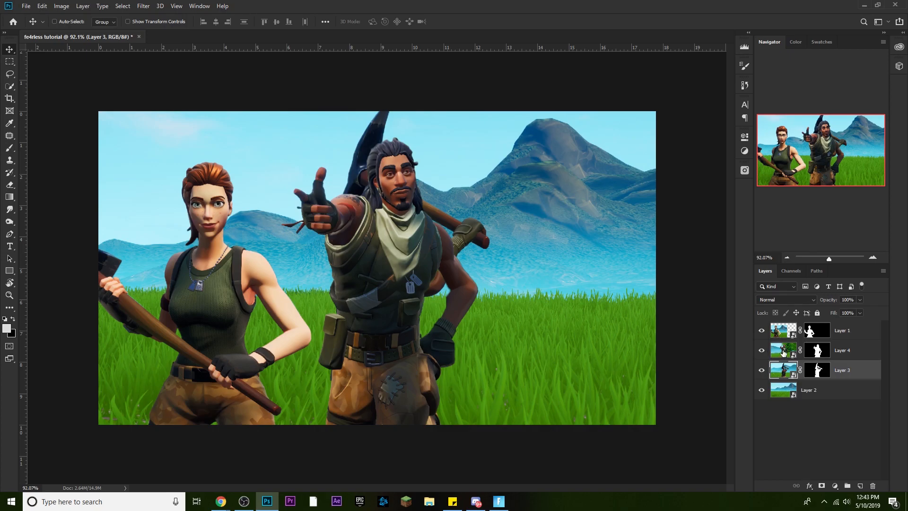
left_click(784, 352)
left_click_drag(393, 292, 570, 283)
key("ctrl+t")
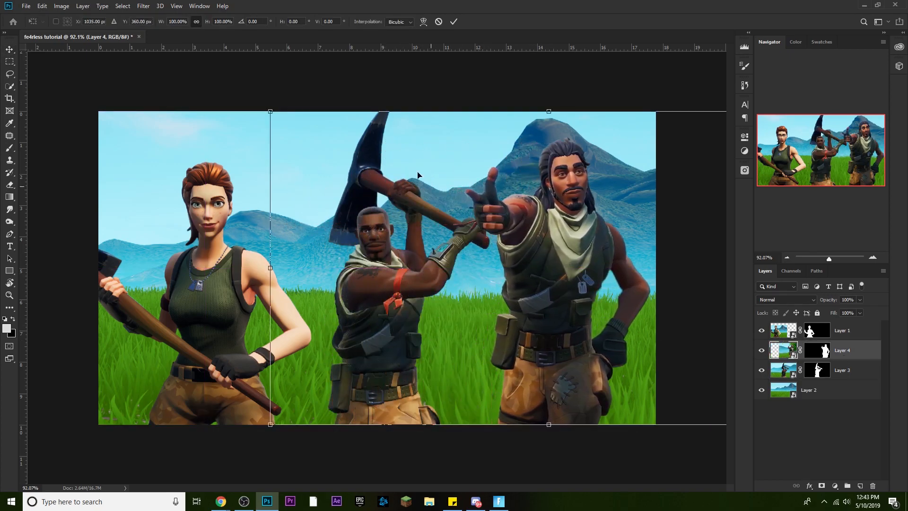
left_click_drag(278, 118, 334, 150)
left_click_drag(491, 258, 473, 255)
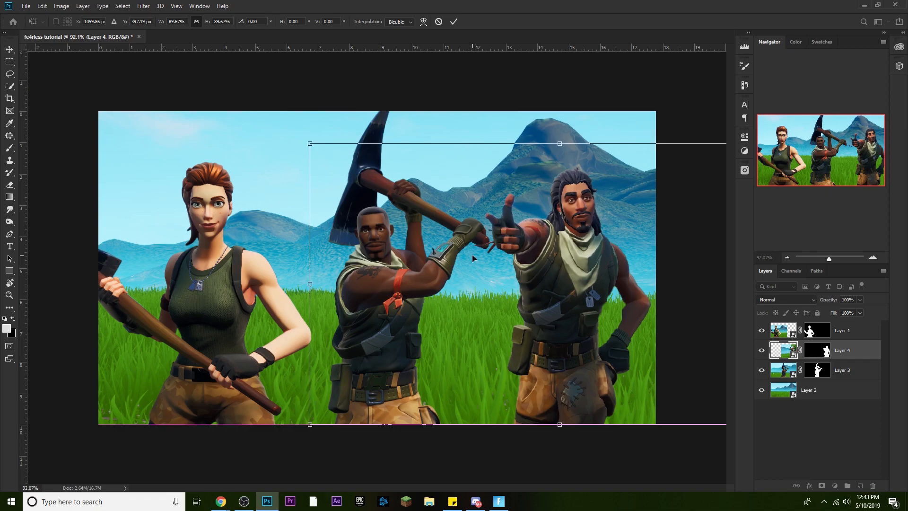
key("Return")
Scale up the pickaxe-swinging man on Layer 3 to about 115% and place him in the middle between the other two.
left_click(863, 373)
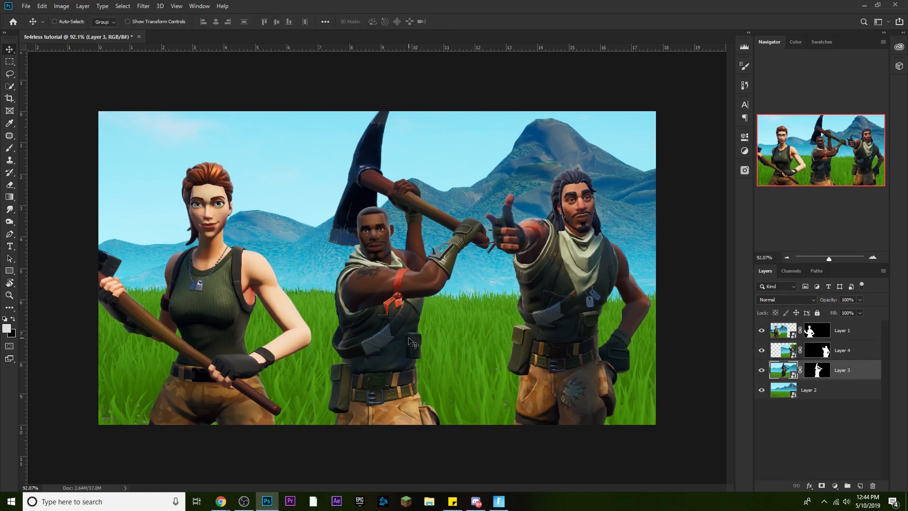
key("ctrl+t")
left_click_drag(410, 340, 406, 337)
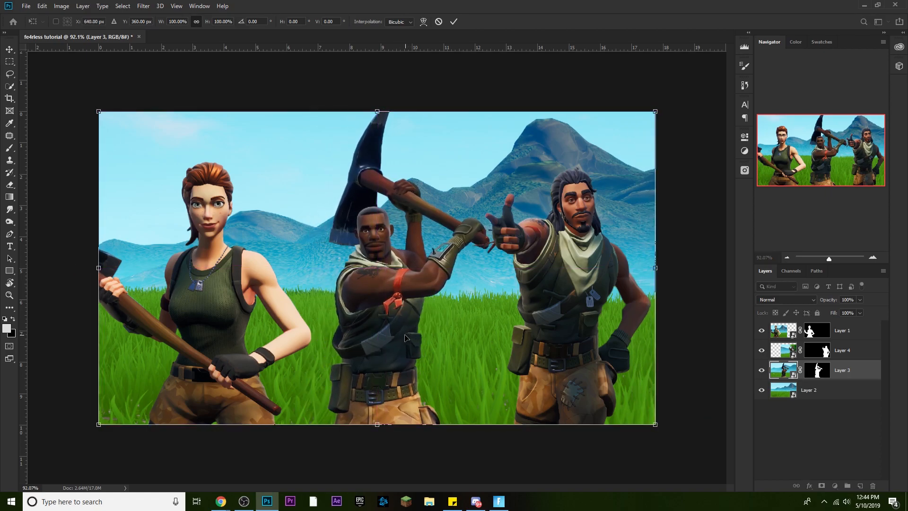
left_click_drag(100, 113, 22, 92)
left_click_drag(377, 317, 372, 294)
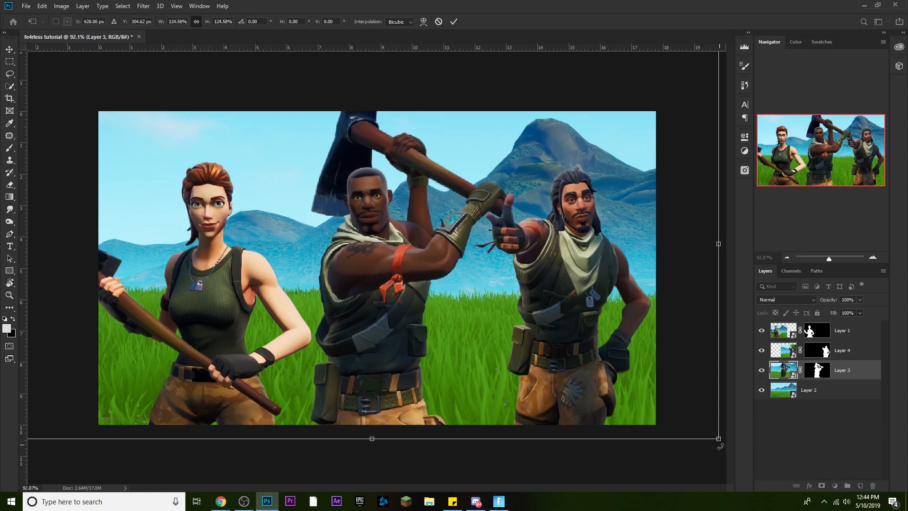
left_click_drag(718, 437, 709, 401)
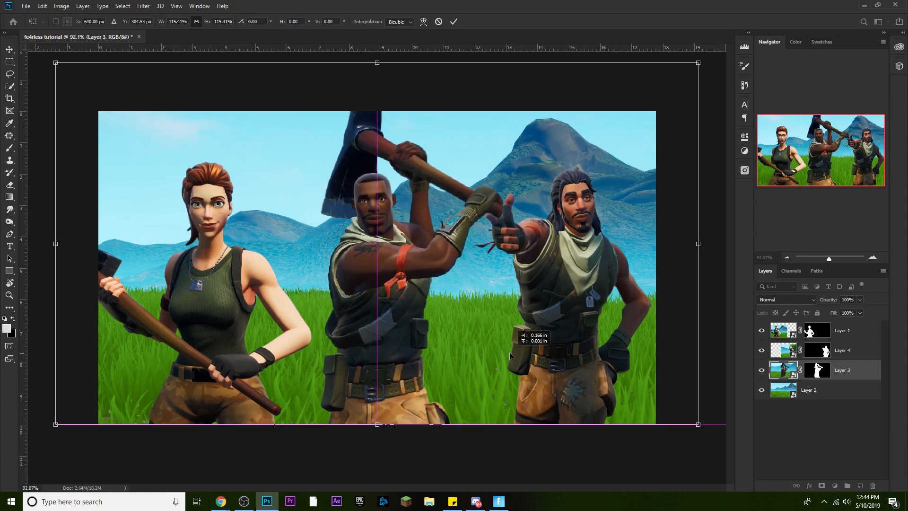
key("Return")
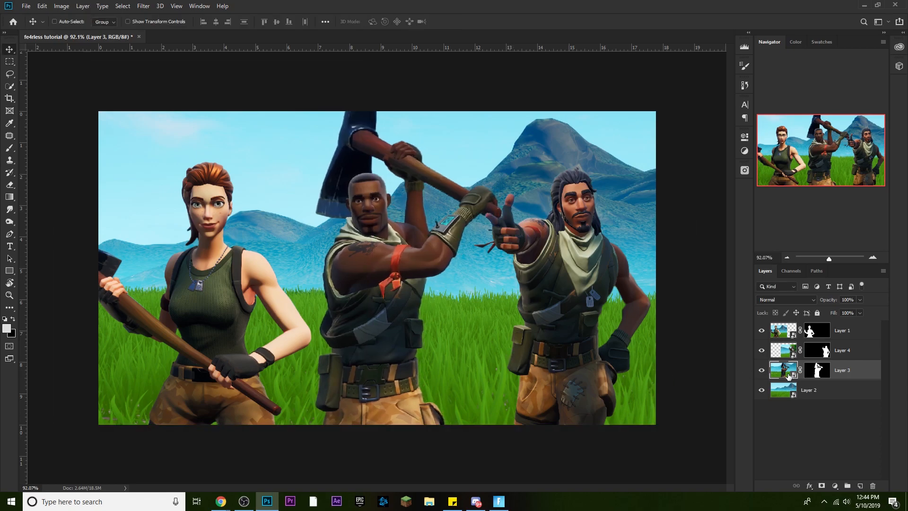
Enlarge and reposition the woman on Layer 1 slightly, and move her layer below Layer 3.
left_click(866, 336)
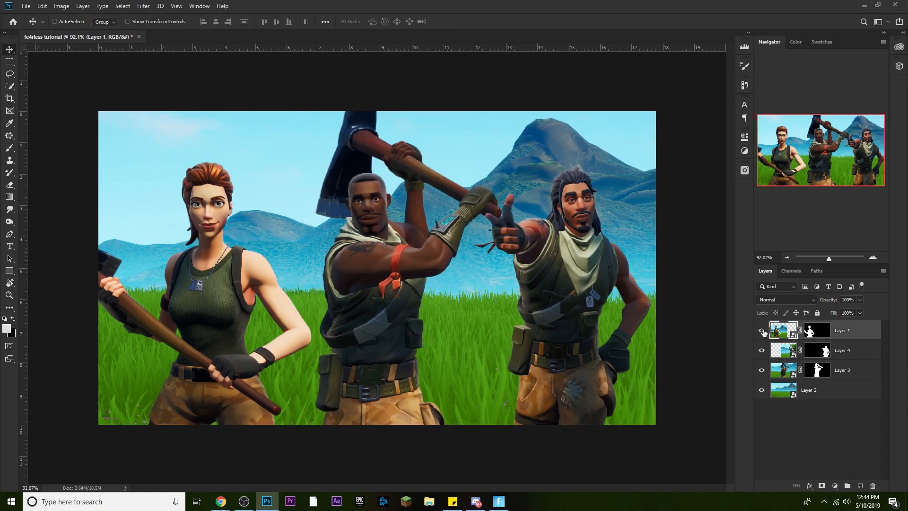
key("ctrl+t")
mouse_move(466, 142)
left_mouse_down()
mouse_move(478, 130)
mouse_move(470, 134)
left_mouse_up()
left_click_drag(315, 261, 318, 268)
key("Return")
left_click_drag(857, 336, 844, 366)
Enlarge the pointing man on Layer 4 slightly with Free Transform and nudge him toward the canvas's right edge.
left_click(854, 350)
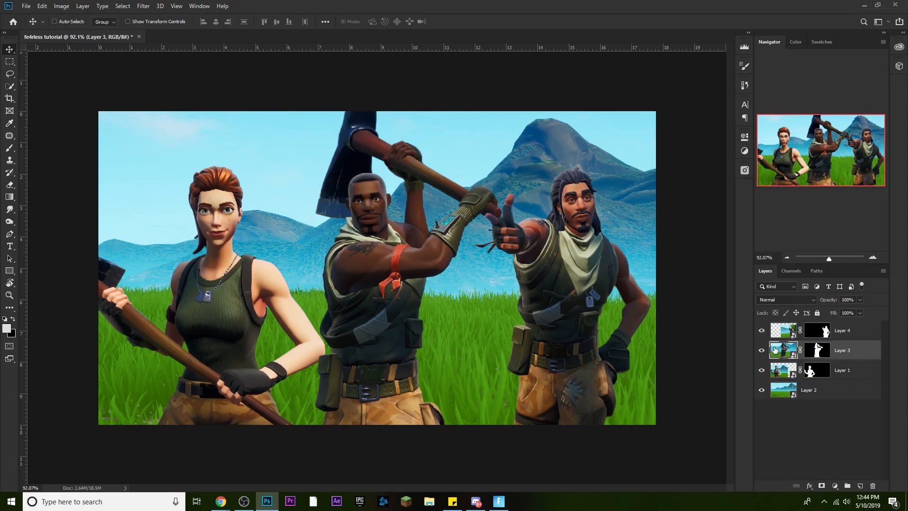
left_click(843, 330)
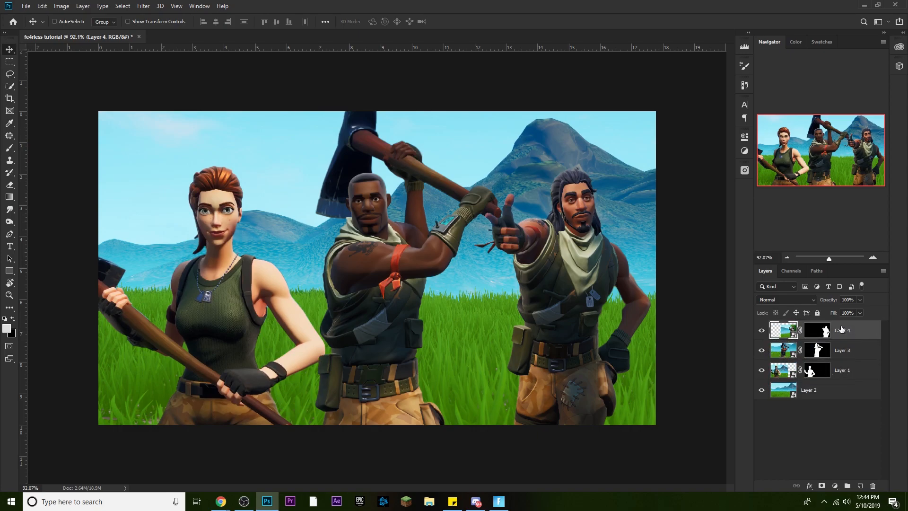
key("ctrl+t")
left_click_drag(308, 143, 293, 134)
left_click_drag(436, 270, 447, 272)
key("Return")
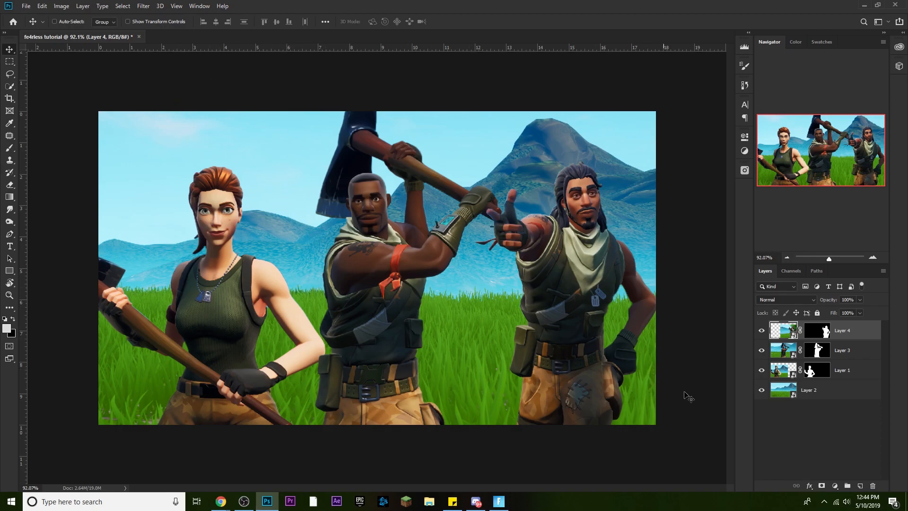
Open Layer 1 in the Liquify filter and try reshaping the woman's jawline, face and forehead with the Face tool, undoing each change.
left_click(856, 374)
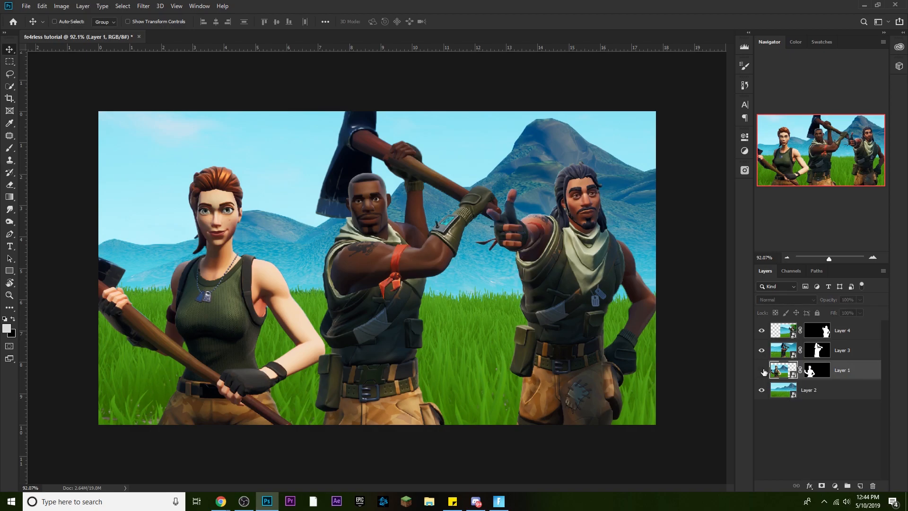
left_click(142, 6)
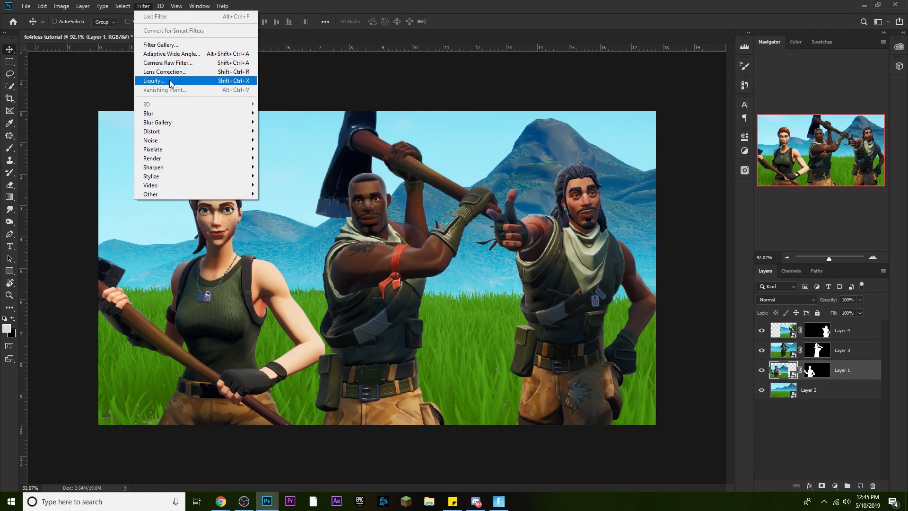
left_click(169, 80)
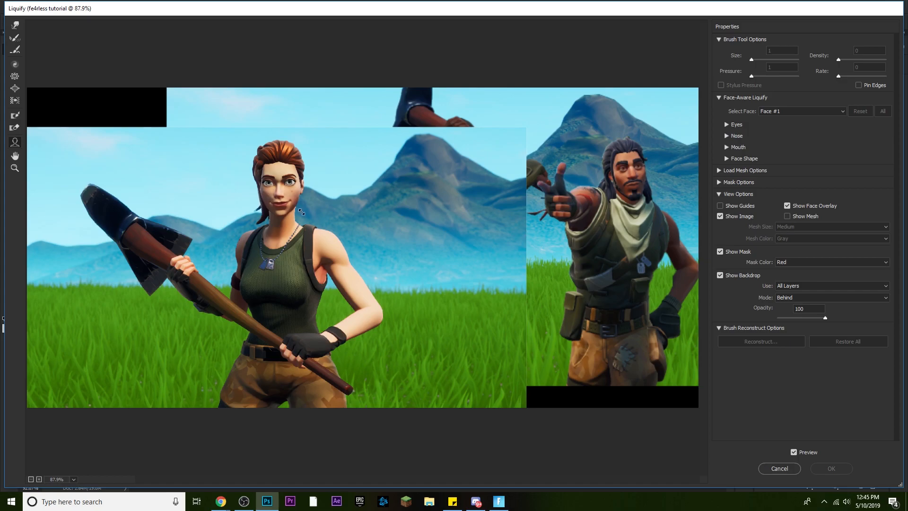
left_click_drag(289, 207, 301, 209)
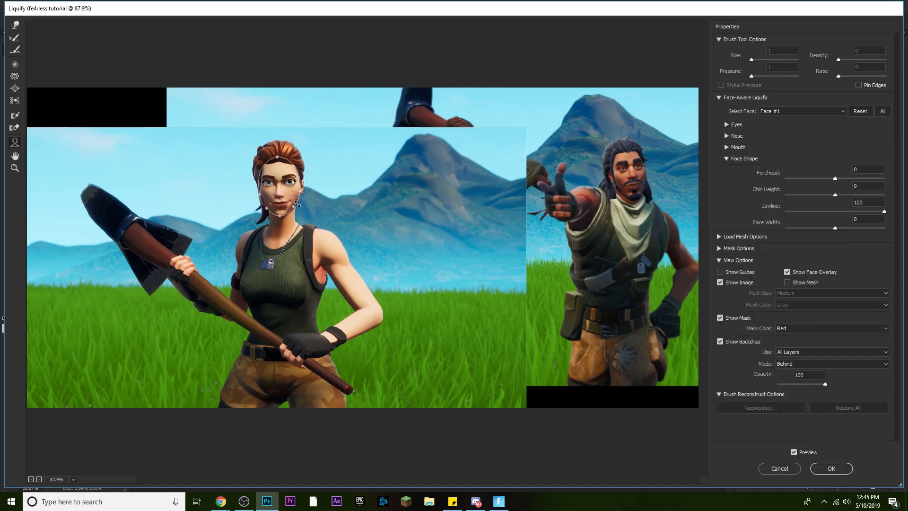
key("ctrl+z")
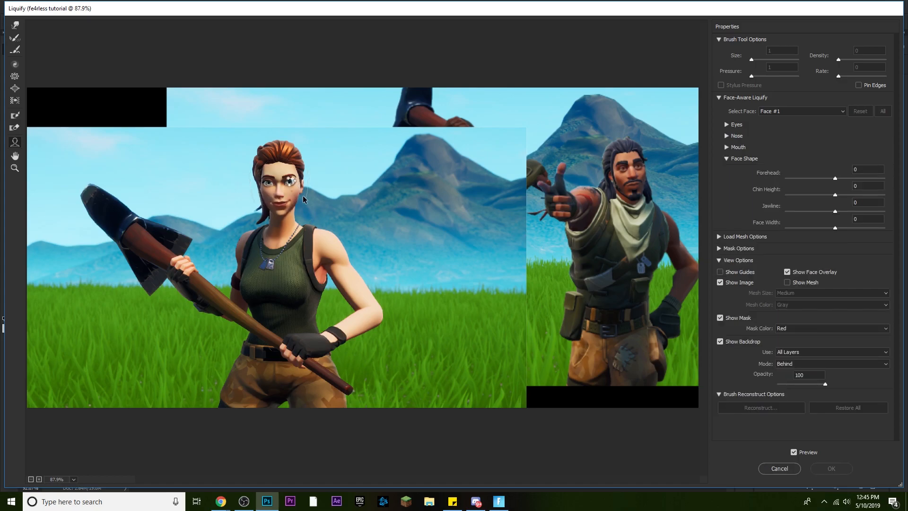
left_click_drag(307, 190, 319, 193)
key("ctrl+z")
left_click_drag(277, 156, 280, 127)
key("ctrl+z")
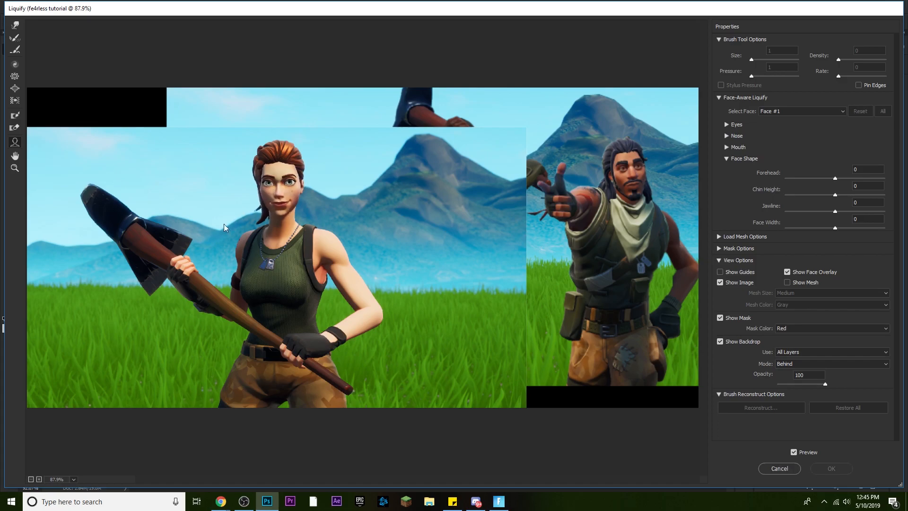
Try the Bloat tool on the woman's forehead with a brush size of 128.
left_click(15, 89)
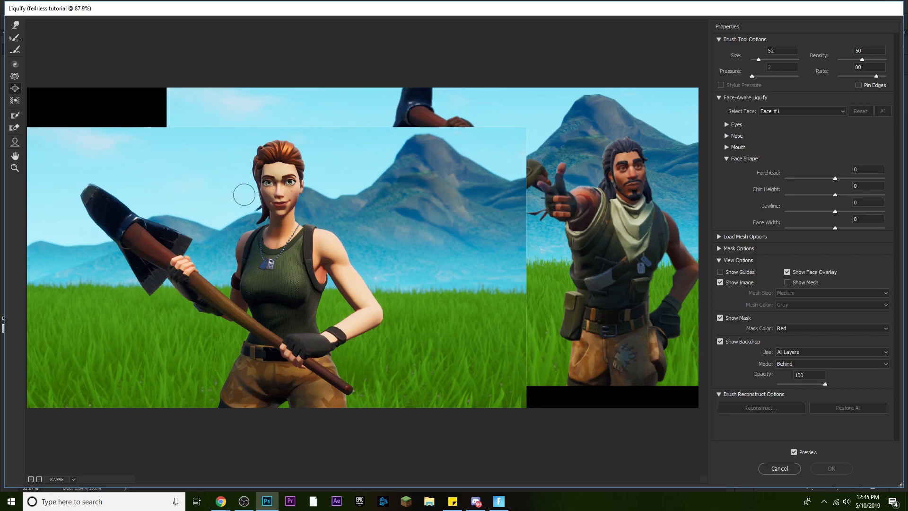
left_click_drag(251, 174, 274, 175)
left_click(277, 177)
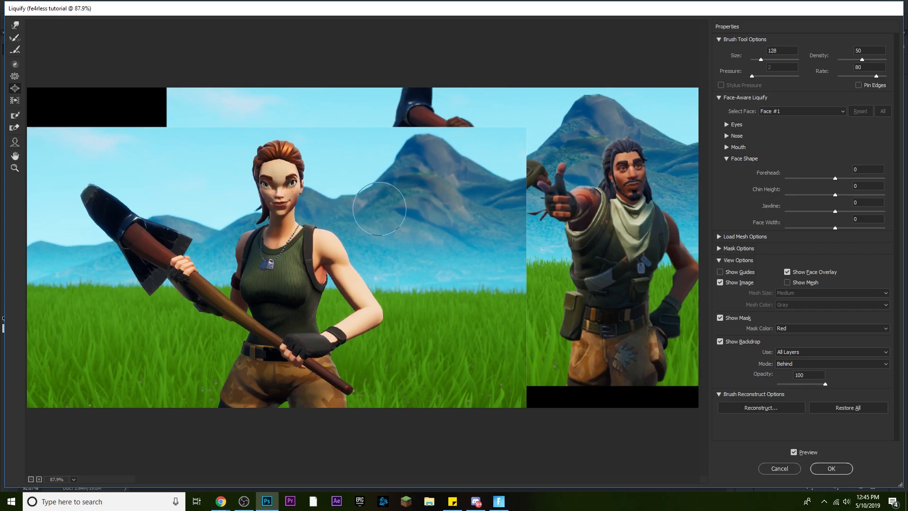
Undo the small bloat, set the brush size to 275, and bloat the woman's whole head and forehead.
left_click_drag(276, 176, 316, 177)
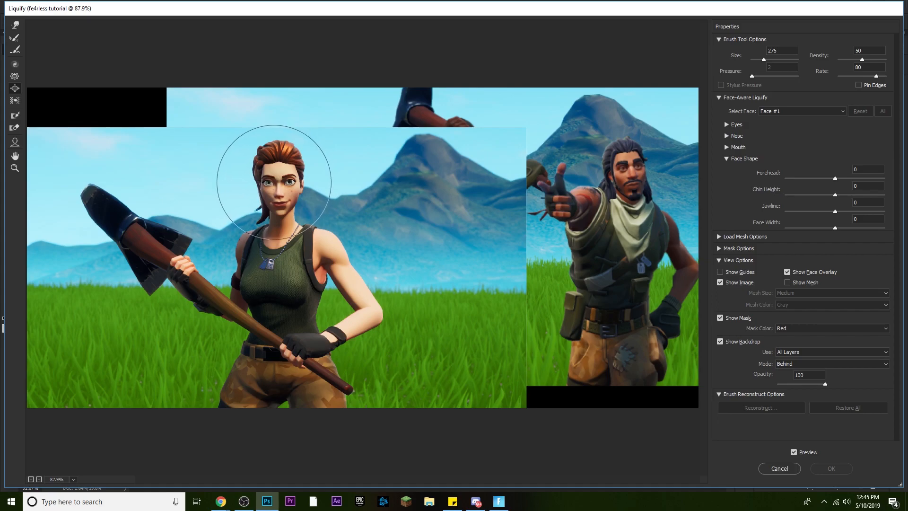
left_click(277, 178)
left_click(288, 174)
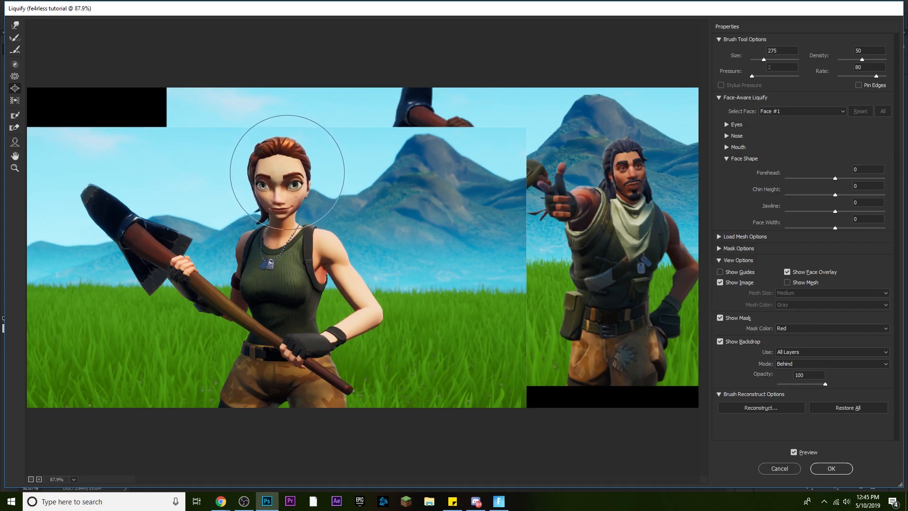
left_click(255, 176)
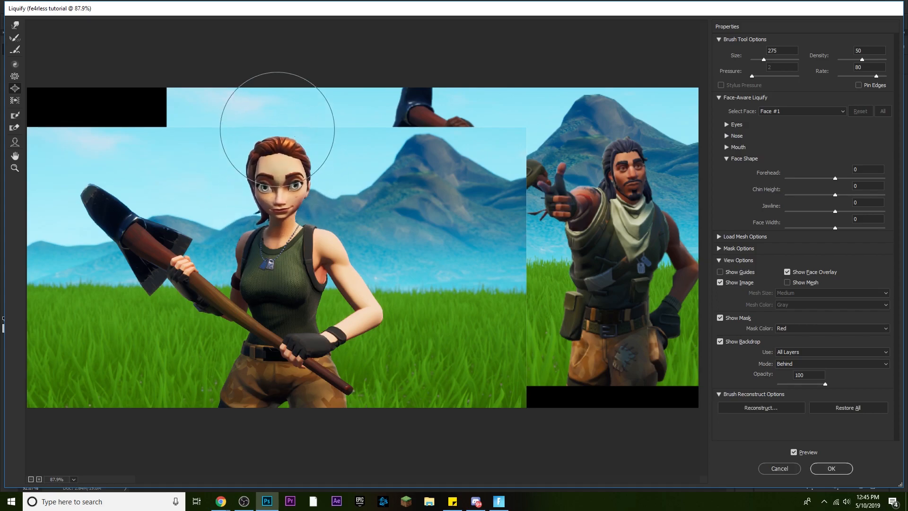
left_click(298, 122)
left_click(290, 138)
left_click(263, 163)
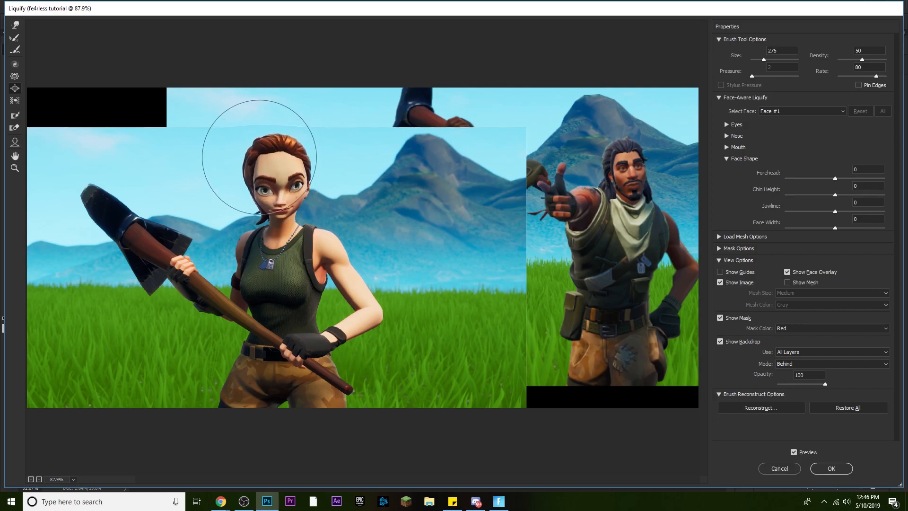
left_click(285, 172)
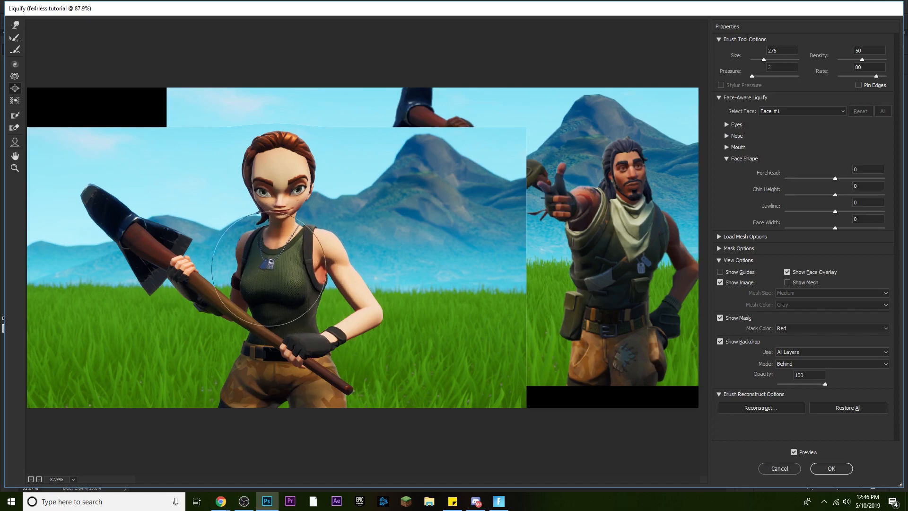
Try bloating the woman's lower face to balance the enlarged head, apply Liquify to Layer 1, and undo the filter.
key("alt")
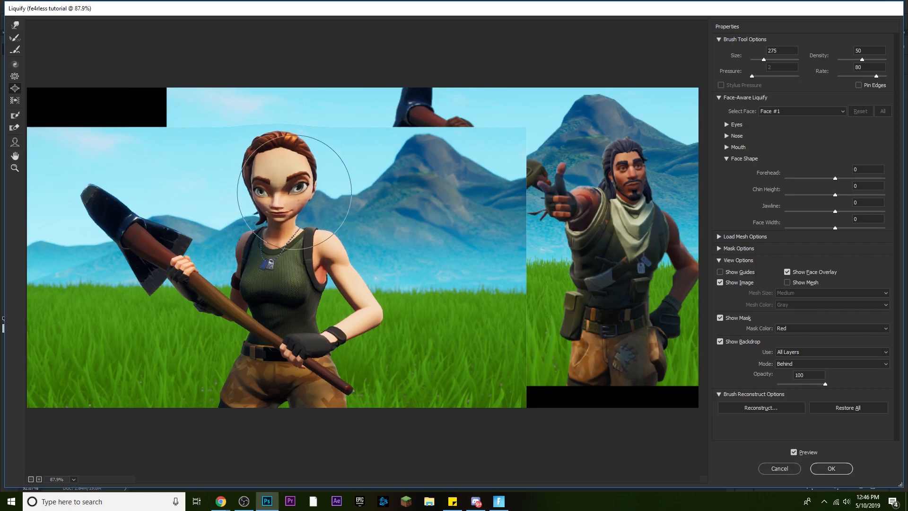
key("ctrl+z")
key("ctrl+z")
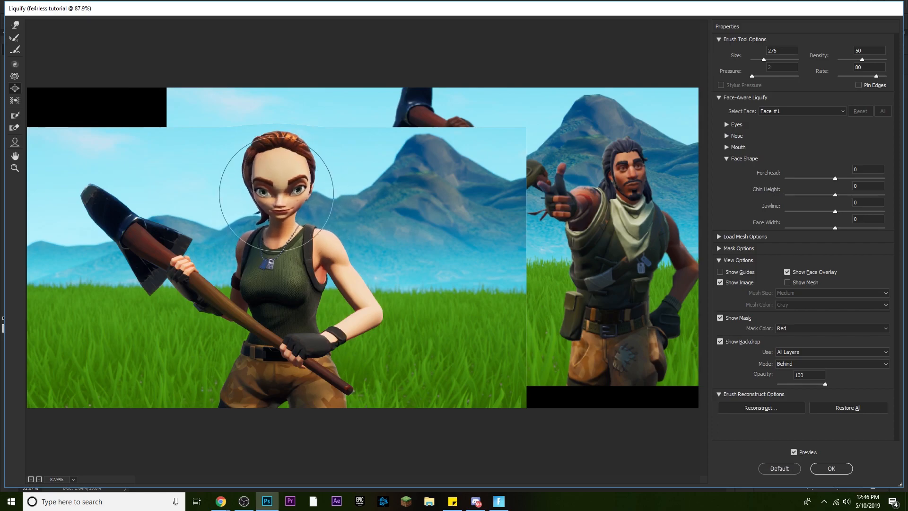
left_click(284, 221)
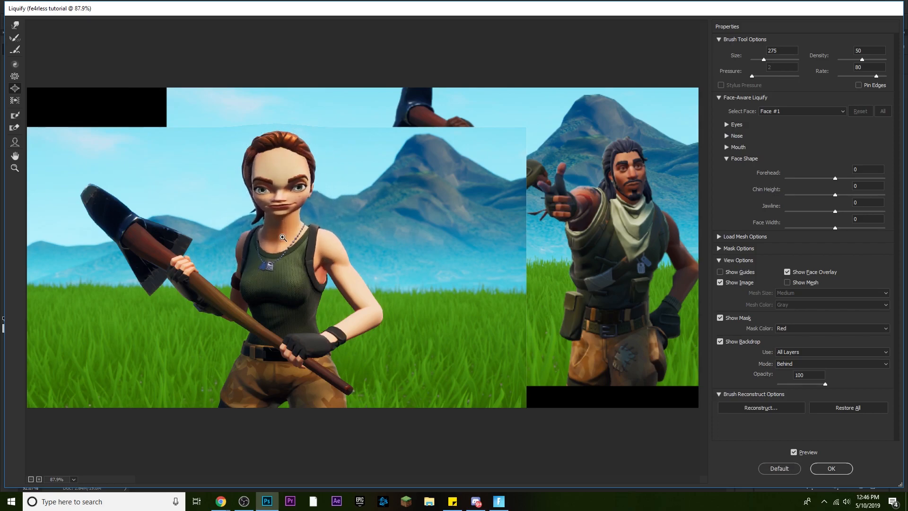
key("ctrl+z")
left_click(280, 202)
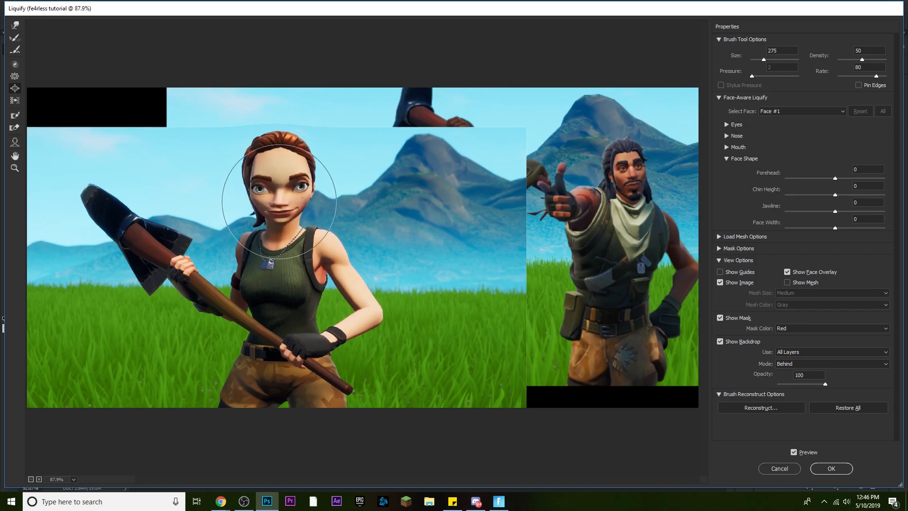
key("ctrl+alt+z")
left_click(280, 202)
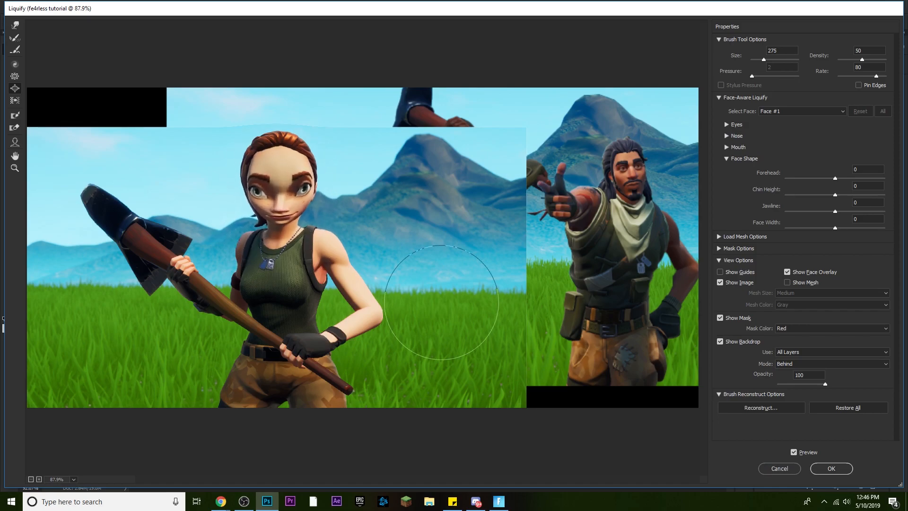
left_click(847, 470)
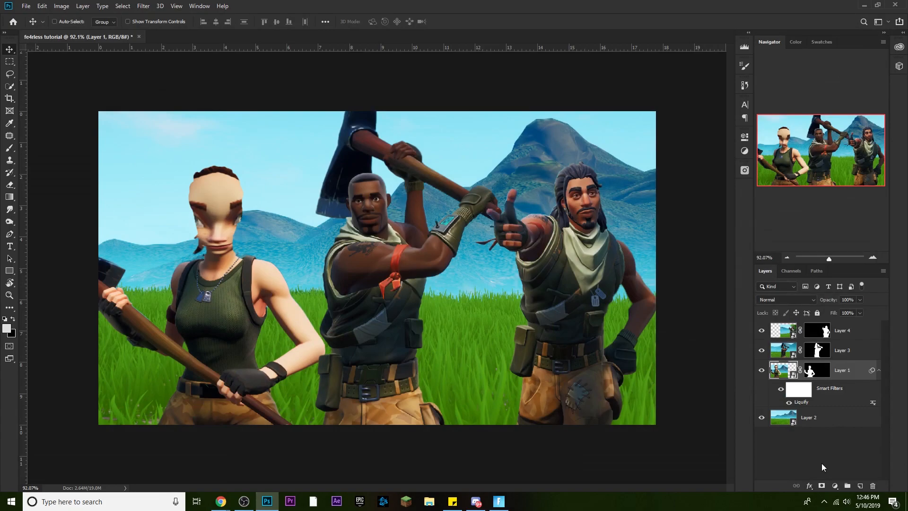
key("ctrl+z")
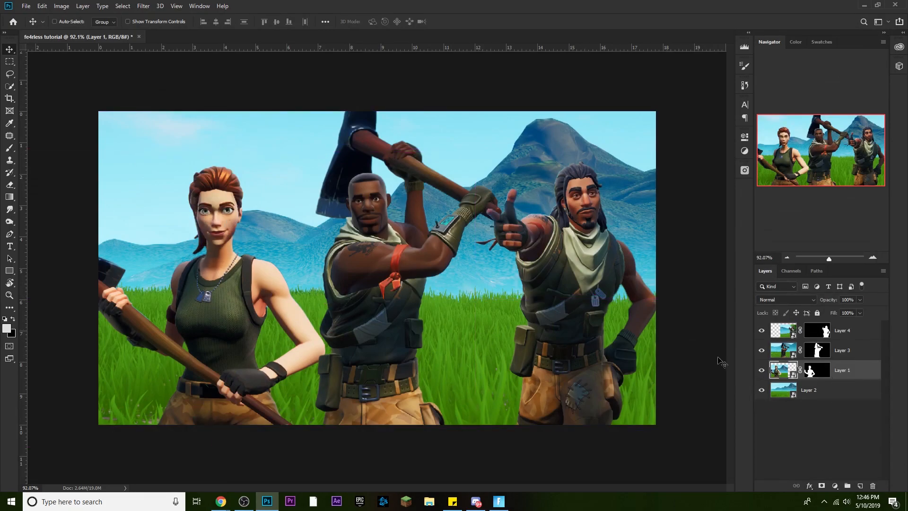
Convert the three masked character layers, Layer 1, Layer 3 and Layer 4, to smart objects.
right_click(864, 373)
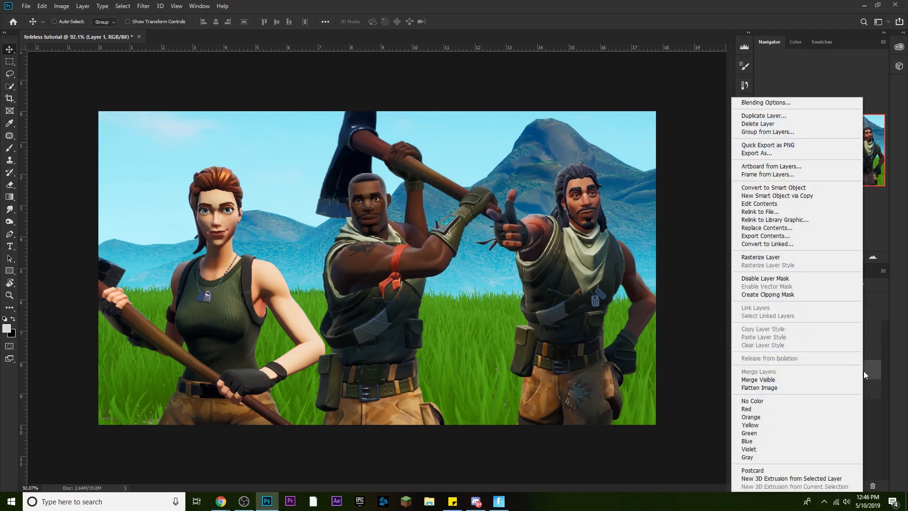
left_click(808, 188)
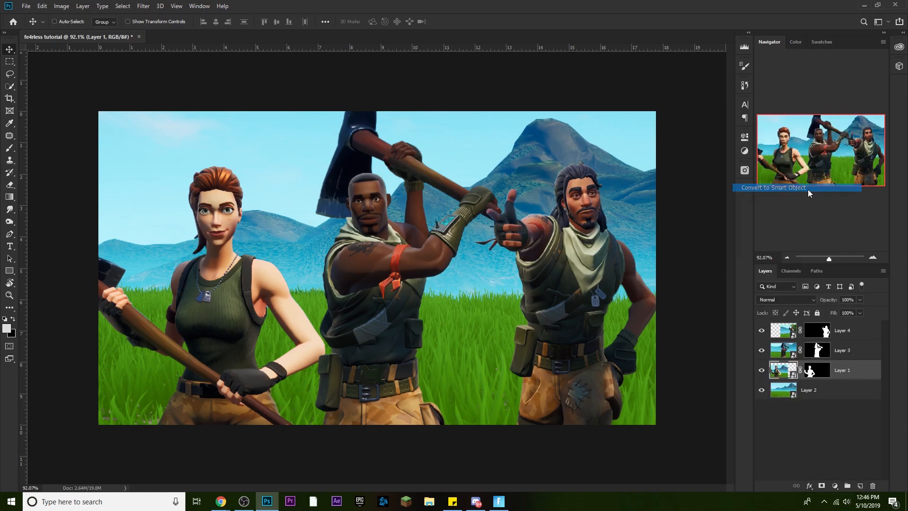
right_click(868, 354)
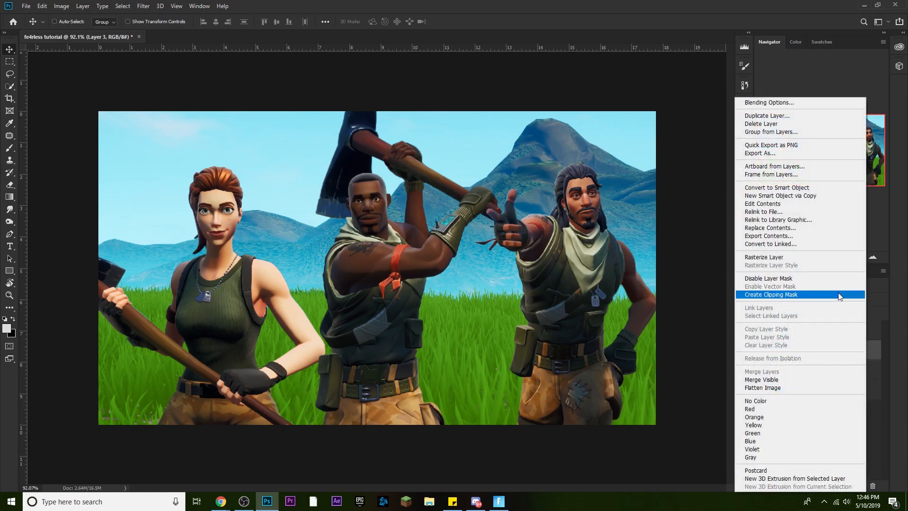
left_click(828, 189)
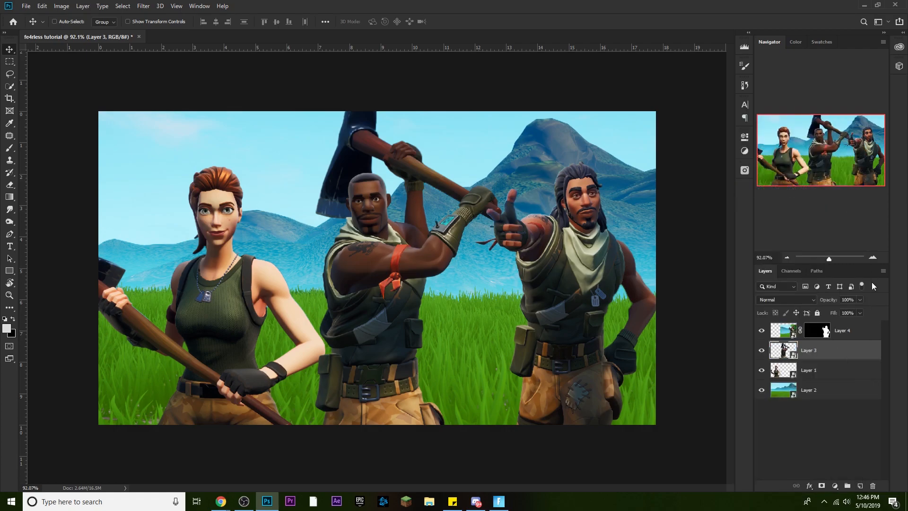
right_click(863, 338)
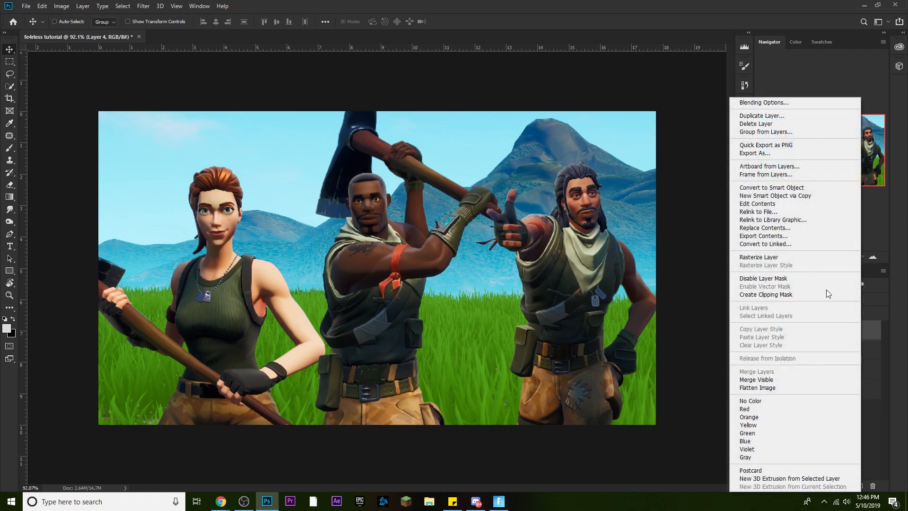
left_click(784, 190)
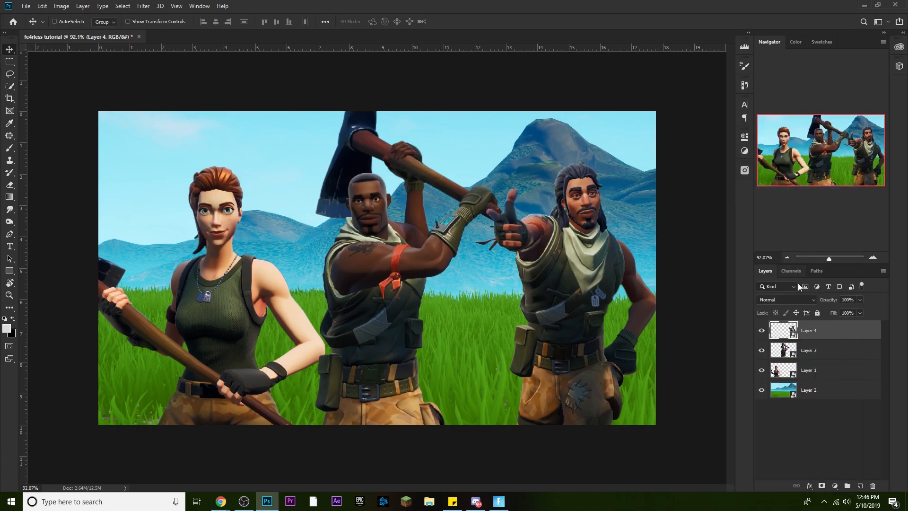
Open Layer 1 in the Liquify filter and bloat the woman's whole head with a brush size of 275.
left_click(819, 371)
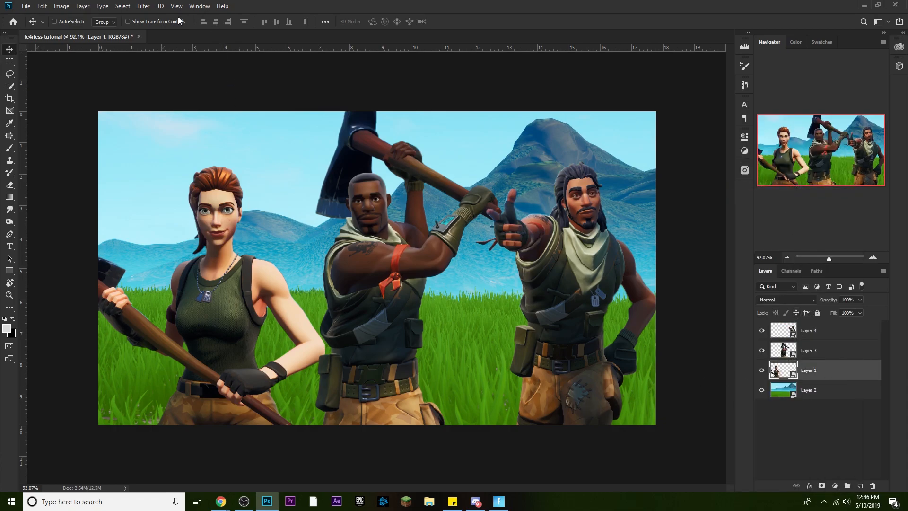
left_click(144, 6)
left_click(197, 82)
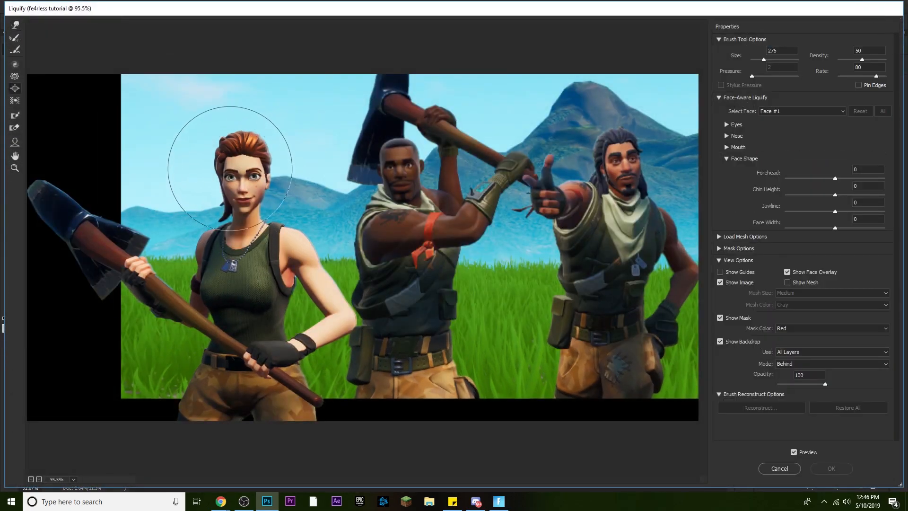
mouse_move(242, 172)
left_mouse_down()
mouse_move(268, 172)
mouse_move(230, 154)
mouse_move(257, 189)
mouse_move(247, 164)
mouse_move(233, 168)
mouse_move(221, 154)
mouse_move(239, 179)
mouse_move(251, 165)
mouse_move(266, 178)
mouse_move(303, 257)
left_mouse_up()
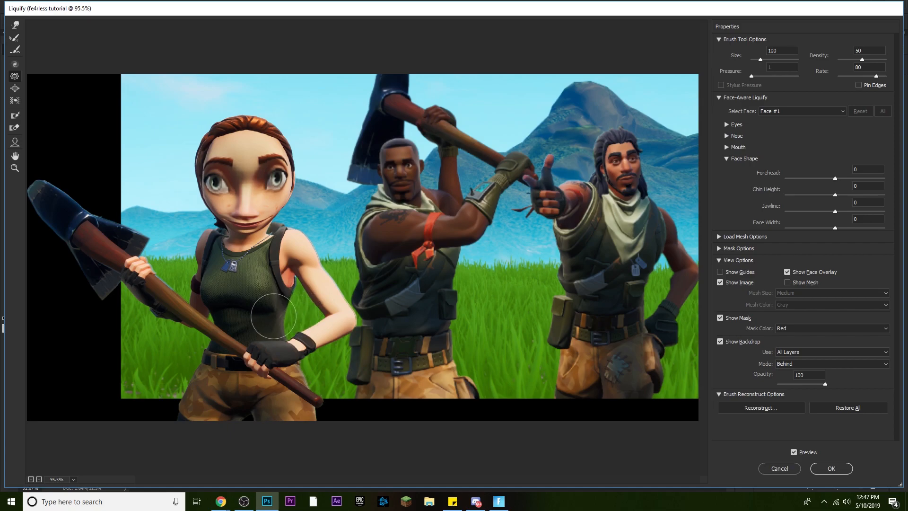
Try the Bloat tool on the woman's shoulders and chest with a brush size of 170, undoing the unwanted strokes.
key("b")
left_click(284, 259)
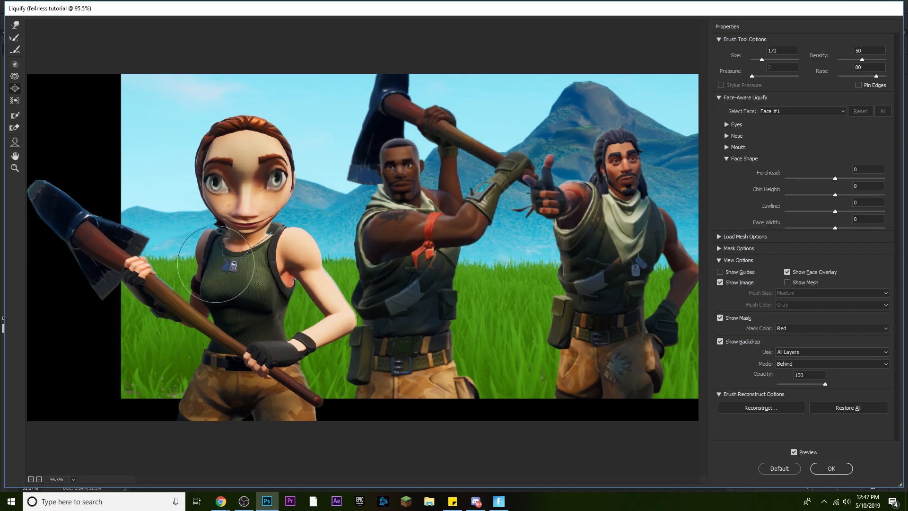
left_click(215, 260)
key("ctrl+z")
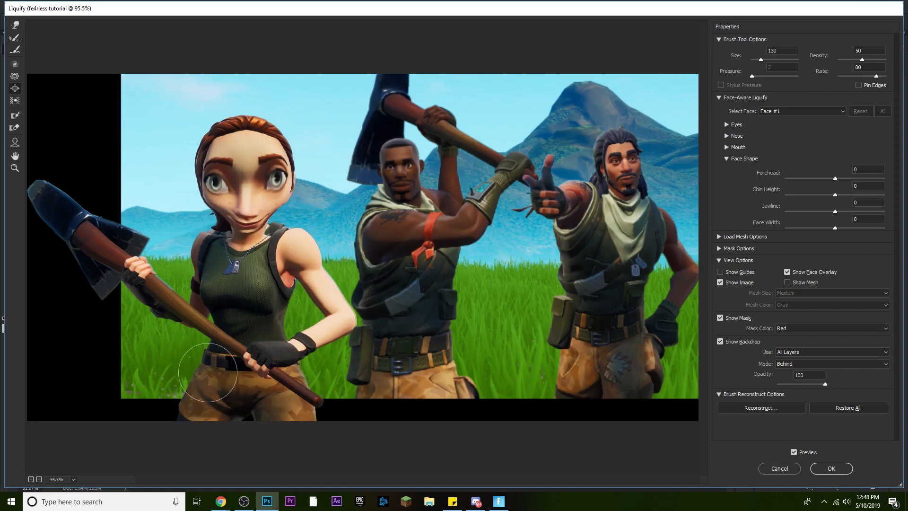
key("alt")
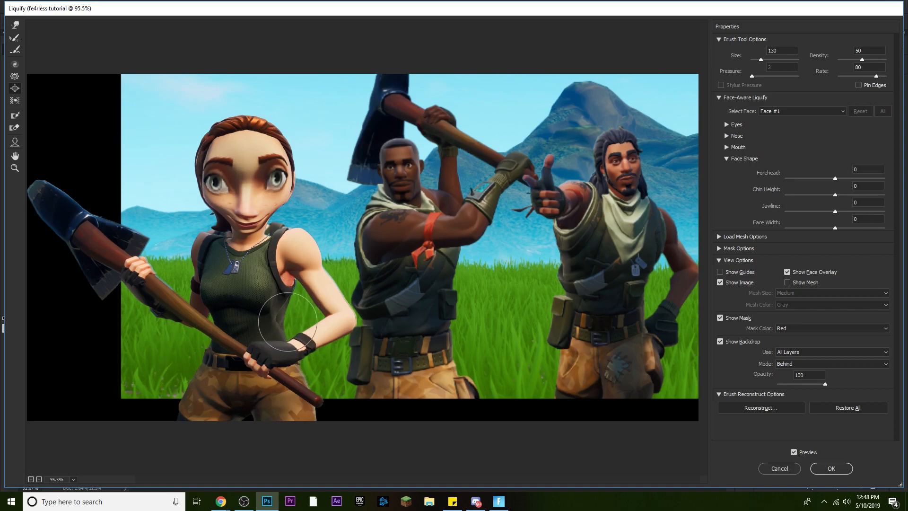
Apply Liquify to Layer 1 and switch the smart filter off and on to compare the woman's head.
left_click(831, 468)
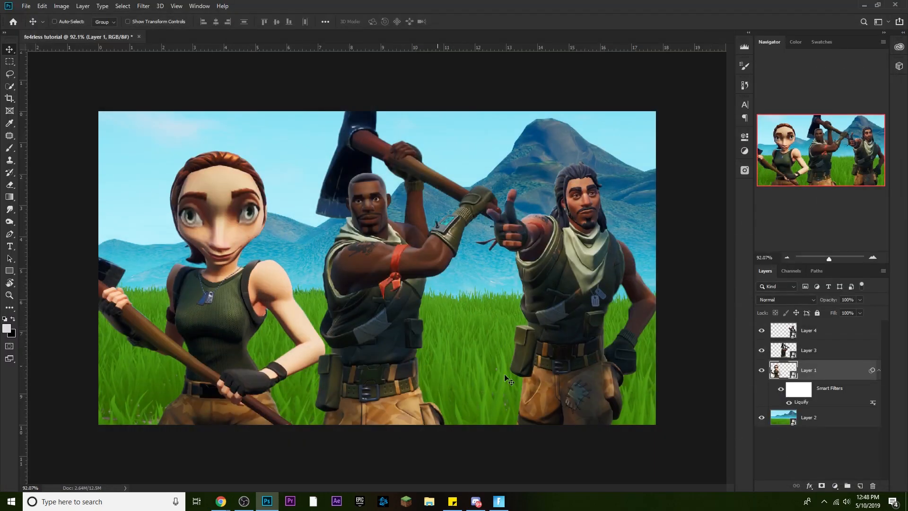
left_click(790, 403)
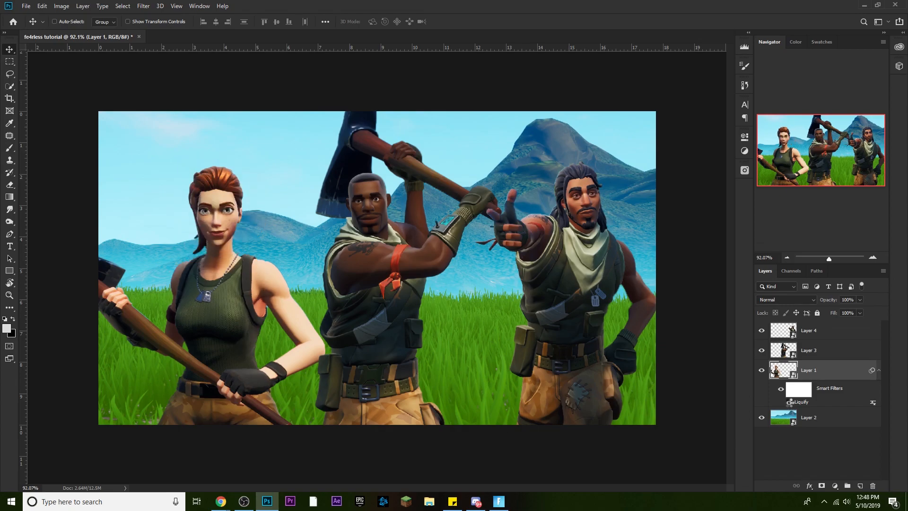
left_click(790, 404)
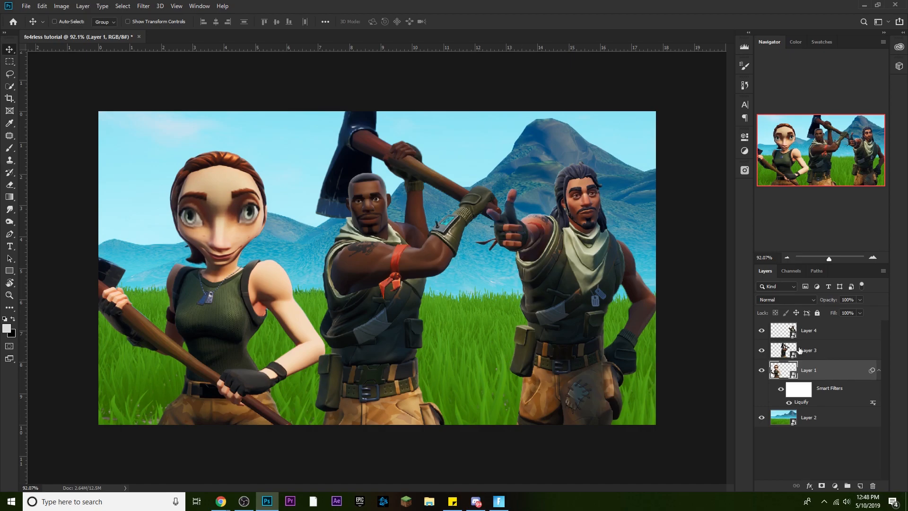
Open Layer 3 in the Liquify filter and bloat the middle man's head with a brush size of 312.
left_click(835, 354)
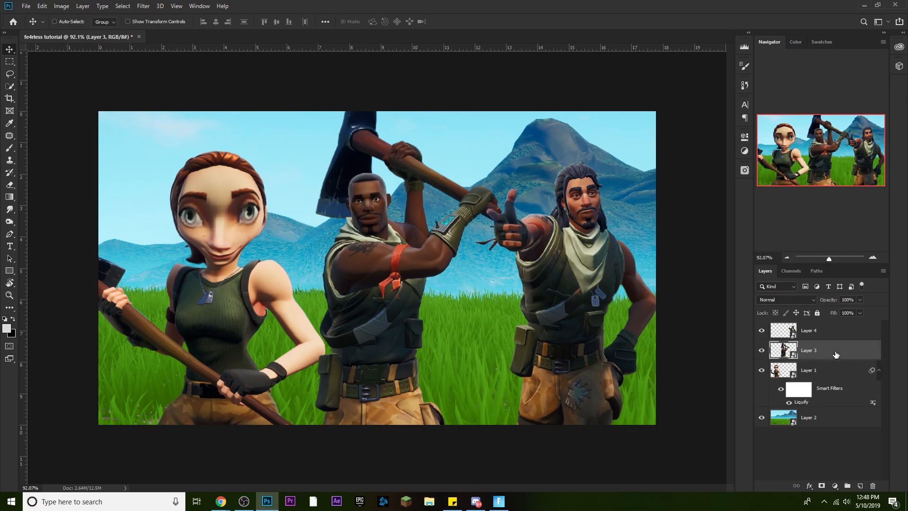
left_click(144, 6)
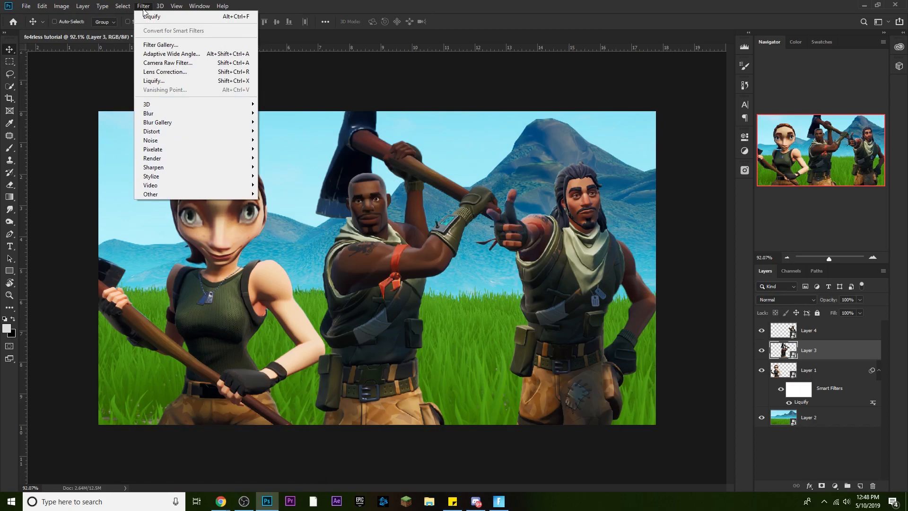
left_click(197, 81)
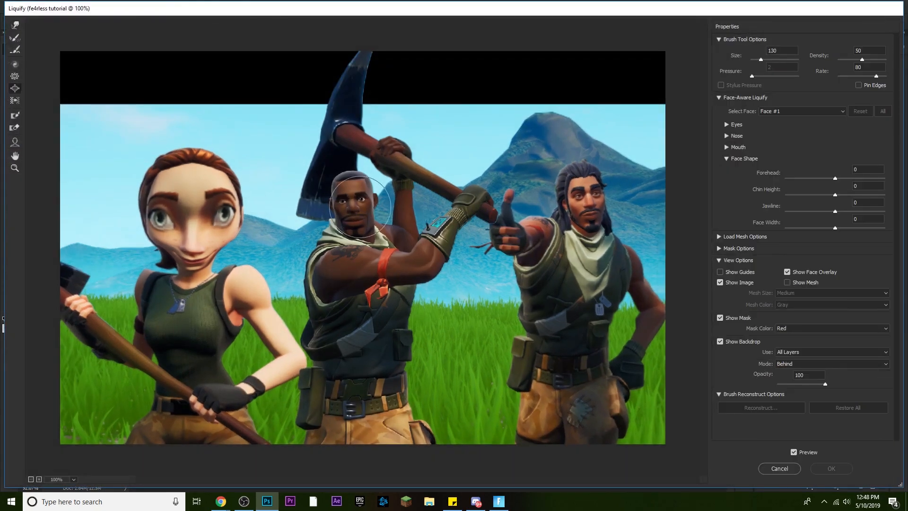
mouse_move(340, 195)
left_mouse_down()
mouse_move(395, 203)
mouse_move(349, 205)
mouse_move(357, 209)
mouse_move(350, 216)
mouse_move(335, 191)
mouse_move(363, 185)
mouse_move(361, 198)
mouse_move(340, 208)
mouse_move(349, 212)
mouse_move(352, 247)
mouse_move(292, 283)
mouse_move(297, 302)
mouse_move(307, 301)
mouse_move(283, 293)
mouse_move(301, 323)
mouse_move(292, 331)
mouse_move(400, 340)
mouse_move(369, 341)
mouse_move(408, 347)
mouse_move(354, 338)
mouse_move(413, 358)
mouse_move(426, 345)
mouse_move(447, 351)
mouse_move(396, 346)
mouse_move(441, 352)
mouse_move(459, 395)
mouse_move(435, 401)
mouse_move(412, 427)
mouse_move(437, 388)
mouse_move(383, 385)
mouse_move(428, 385)
mouse_move(466, 308)
mouse_move(442, 378)
mouse_move(487, 374)
mouse_move(431, 371)
left_mouse_up()
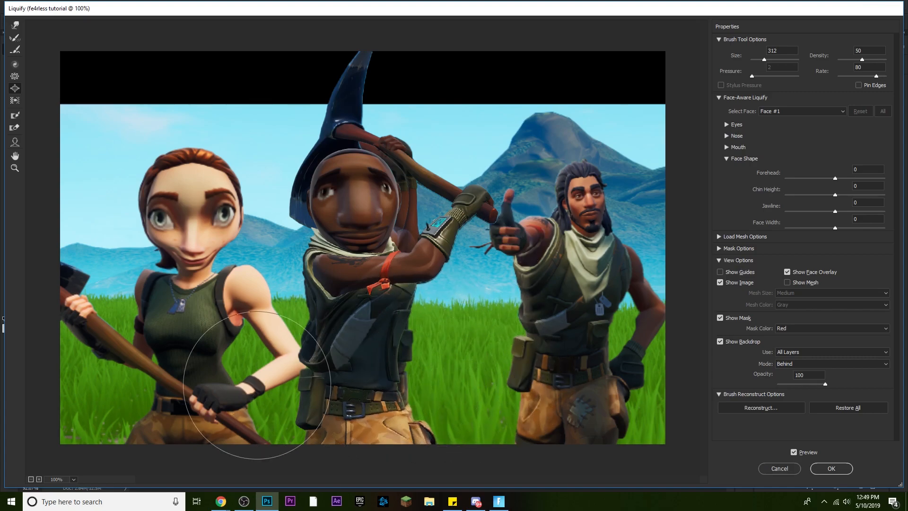
Bloat the middle man's forehead, face and chest further, and apply Liquify to Layer 3.
left_click_drag(266, 369, 295, 374)
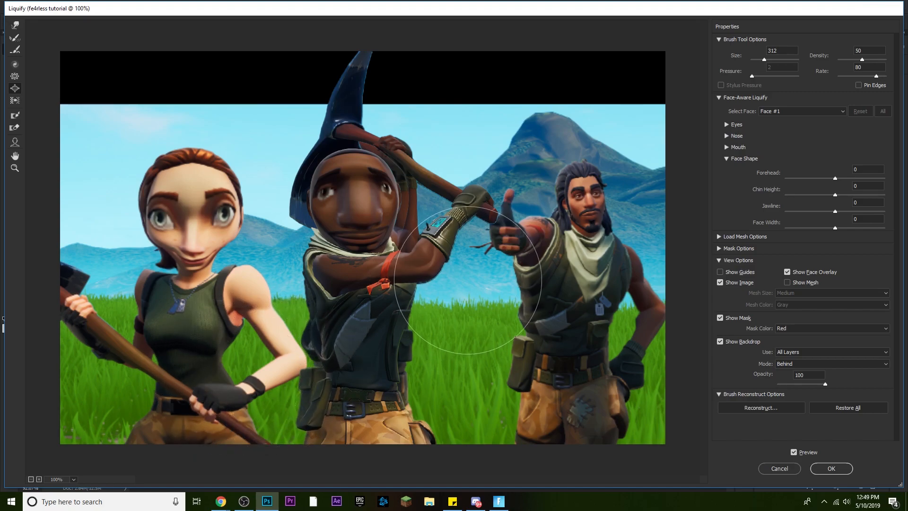
mouse_move(335, 177)
left_mouse_down()
mouse_move(368, 183)
mouse_move(382, 173)
mouse_move(336, 259)
left_mouse_up()
left_click_drag(320, 297, 350, 301)
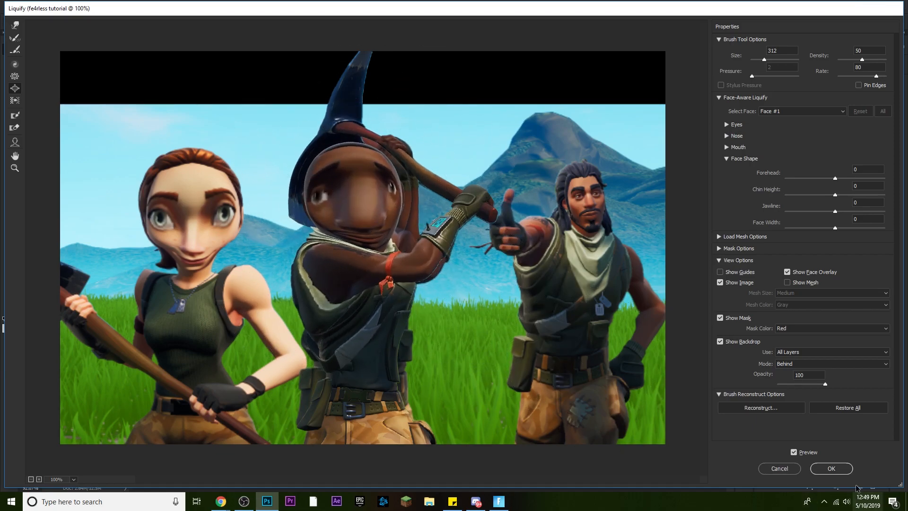
left_click(833, 469)
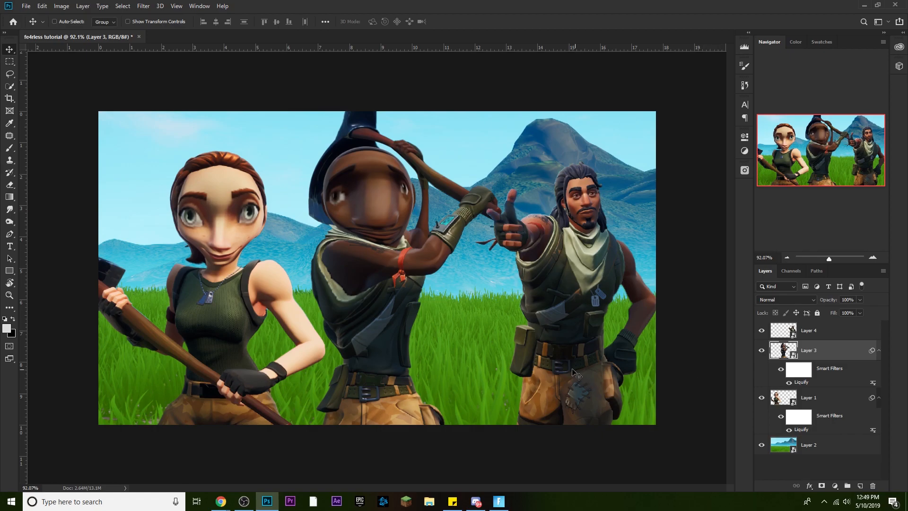
Open Layer 4 with the pointing man in the Liquify filter.
left_click(830, 334)
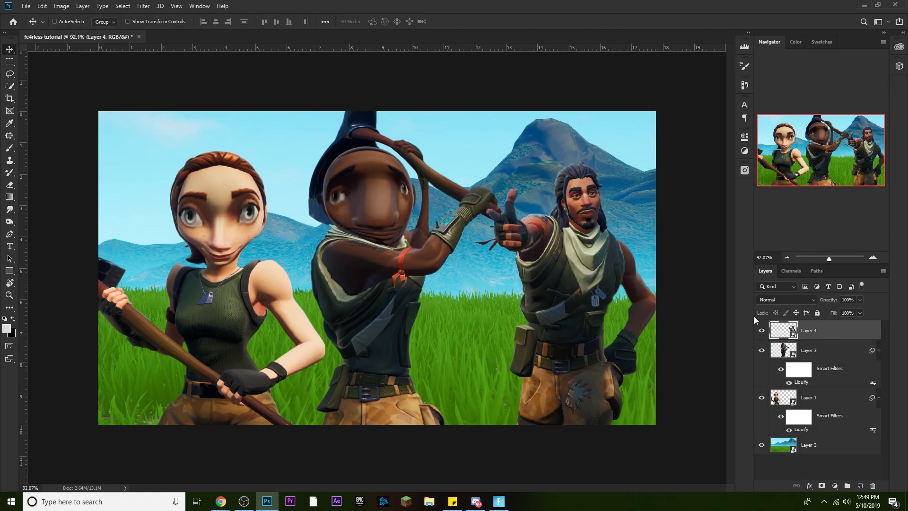
left_click(148, 7)
left_click(199, 87)
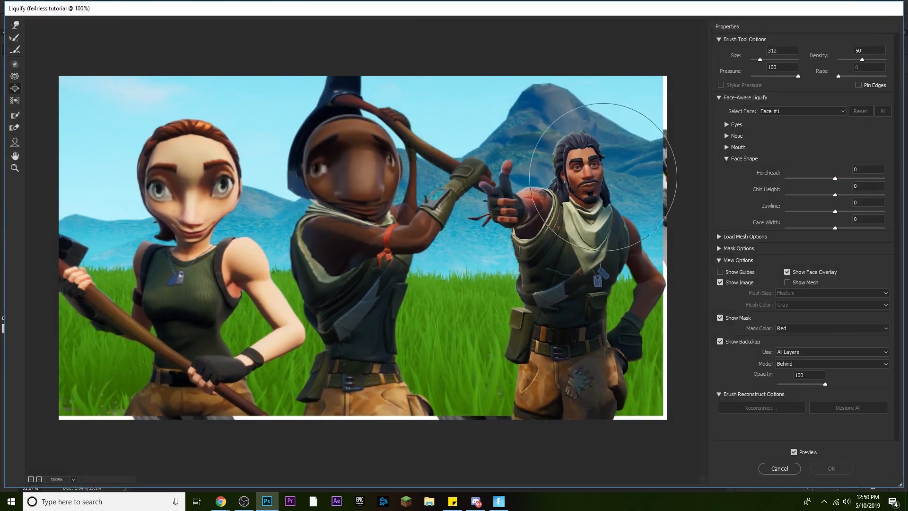
Try bloating the pointing man's face and forehead with a brush size of 312, undoing the strokes.
left_click_drag(594, 208, 588, 175)
key("ctrl+z")
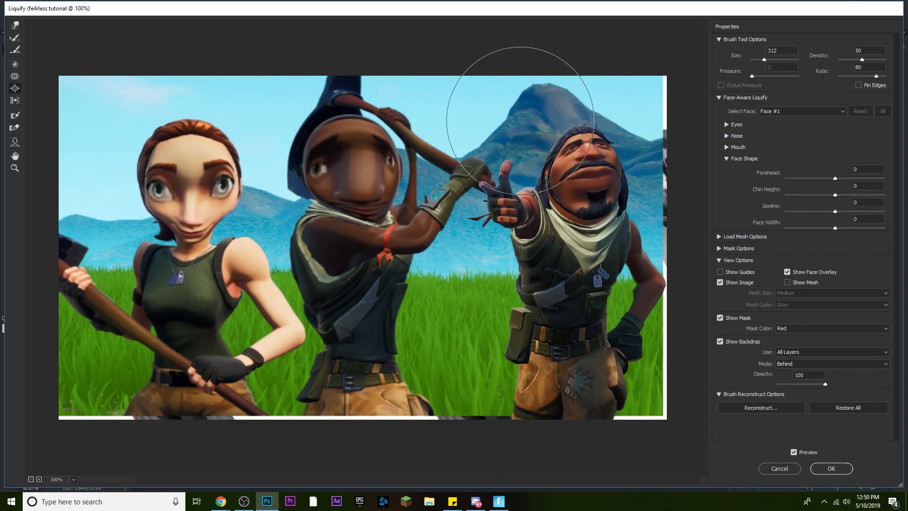
left_click(565, 157)
key("ctrl+z")
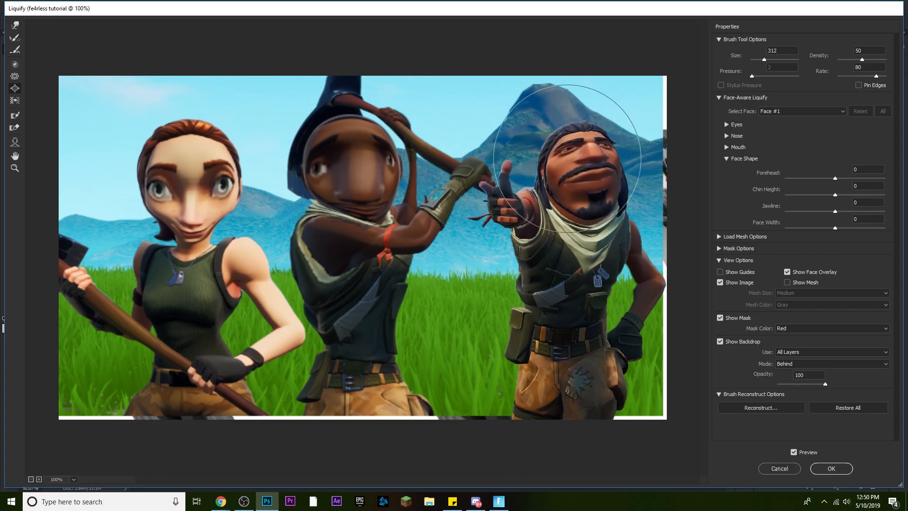
left_click(572, 148)
key("ctrl+z")
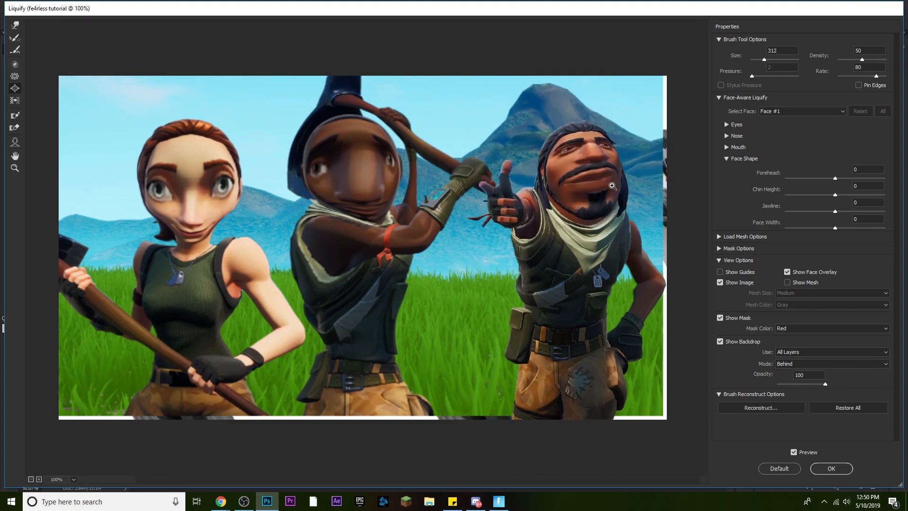
key("ctrl+z")
key("ctrl+z")
key("ctrl+z")
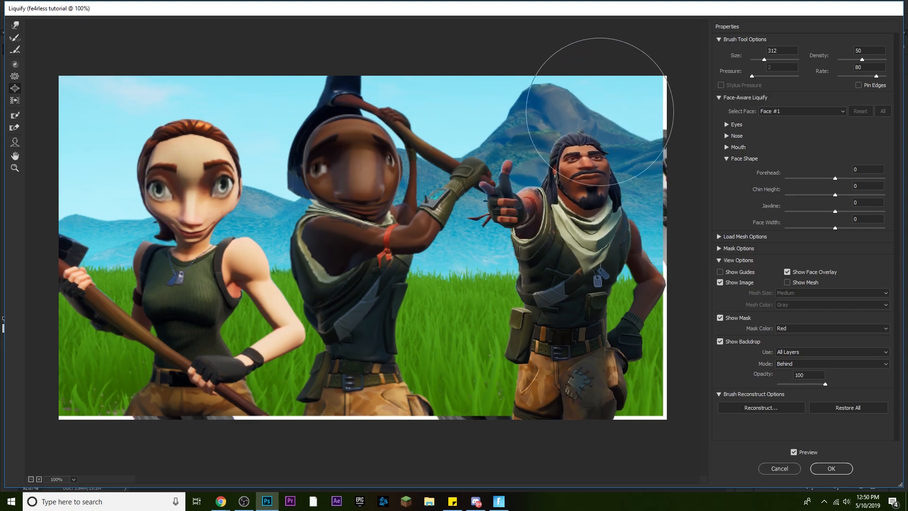
Bloat the pointing man's whole head evenly and widen his torso with the 312 brush.
mouse_move(599, 161)
left_mouse_down()
mouse_move(609, 142)
mouse_move(568, 174)
mouse_move(557, 151)
mouse_move(578, 168)
mouse_move(604, 126)
mouse_move(599, 152)
mouse_move(569, 174)
mouse_move(597, 156)
mouse_move(597, 197)
left_mouse_up()
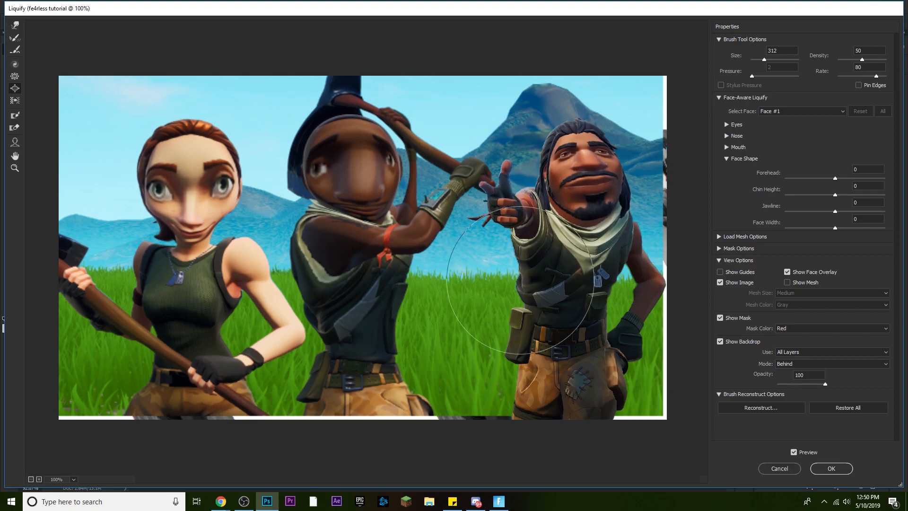
mouse_move(536, 304)
left_mouse_down()
mouse_move(556, 310)
mouse_move(488, 308)
mouse_move(575, 315)
left_mouse_up()
key("ctrl+z")
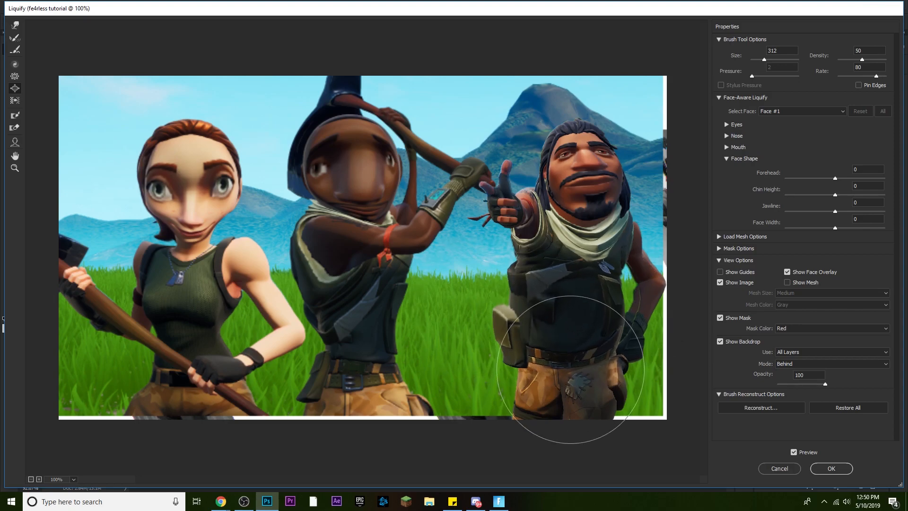
Try bloating the pointing man's trouser legs near the image's lower edge, and undo both strokes.
mouse_move(513, 398)
left_mouse_down()
mouse_move(457, 395)
mouse_move(532, 410)
mouse_move(498, 408)
left_mouse_up()
left_click(593, 416)
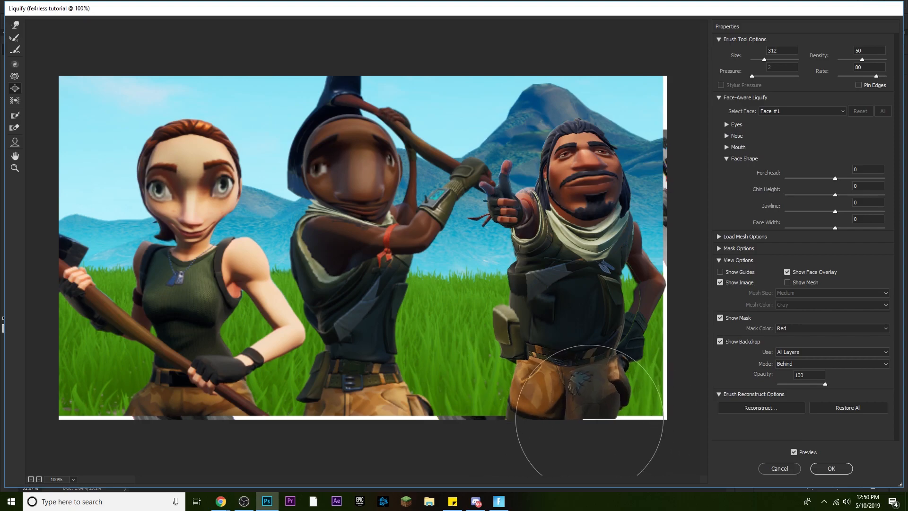
key("ctrl+z")
key("ctrl+z")
Bloat the pointing man's hips and legs, puff out his lower face and neck, and apply Liquify to Layer 4.
mouse_move(603, 384)
left_mouse_down()
mouse_move(589, 389)
mouse_move(615, 395)
mouse_move(604, 385)
mouse_move(529, 386)
mouse_move(492, 375)
left_mouse_up()
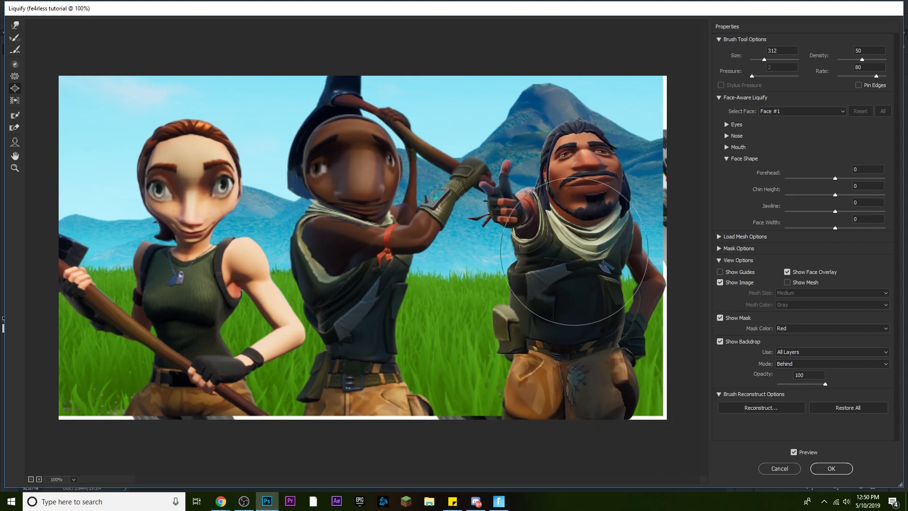
mouse_move(499, 214)
left_mouse_down()
mouse_move(496, 184)
mouse_move(501, 220)
mouse_move(510, 193)
mouse_move(512, 237)
mouse_move(522, 219)
mouse_move(497, 232)
mouse_move(496, 210)
mouse_move(492, 228)
mouse_move(419, 227)
left_mouse_up()
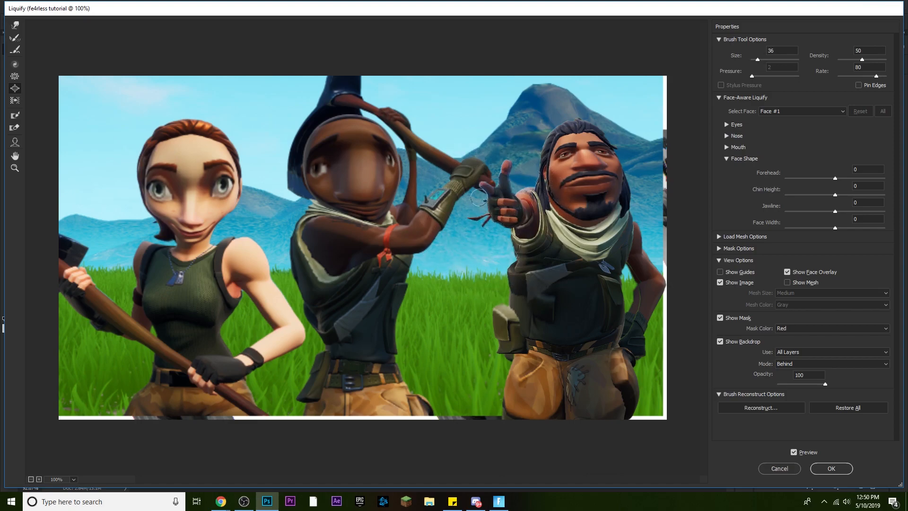
left_click_drag(542, 214, 591, 220)
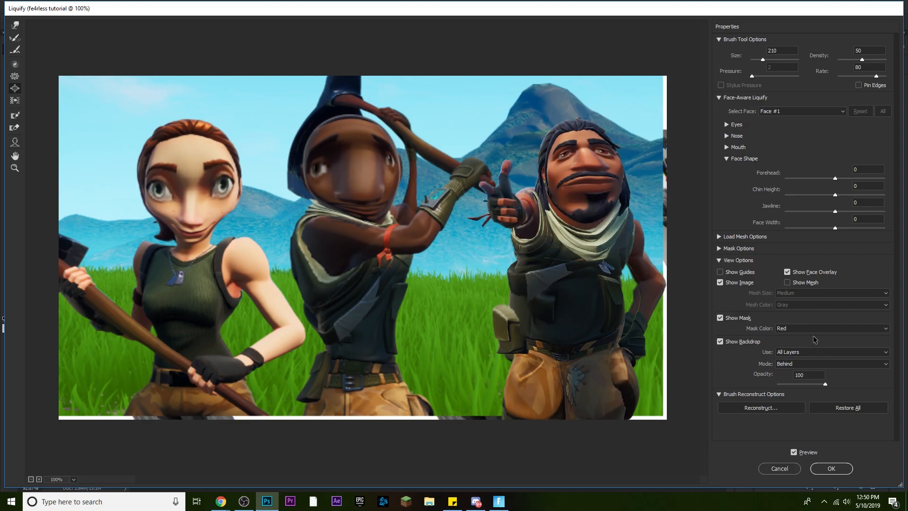
left_click(832, 468)
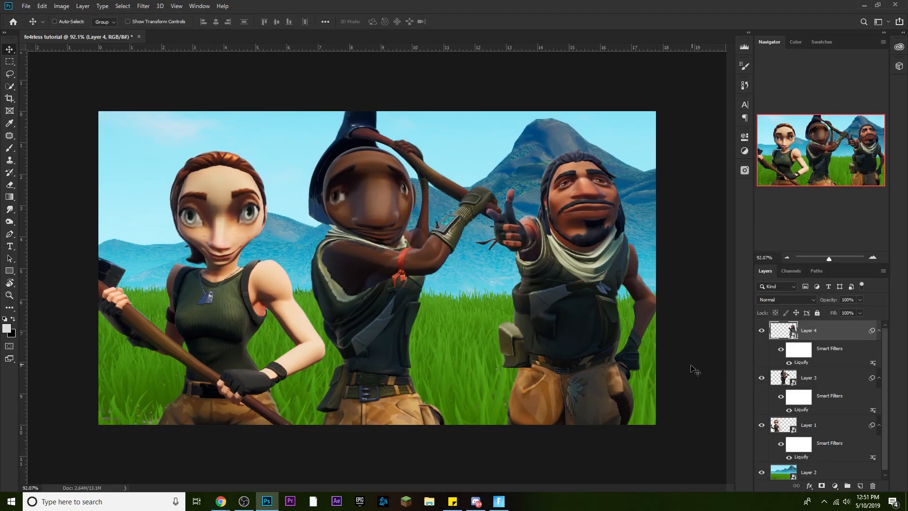
Try enlarging and repositioning the pointing man on Layer 4 with Free Transform.
key("ctrl+t")
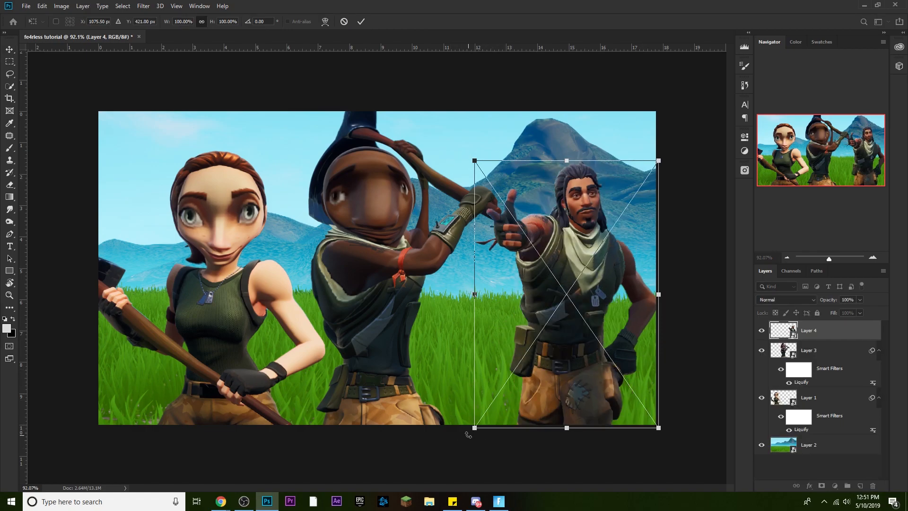
left_click_drag(473, 431, 439, 478)
left_click_drag(529, 416, 530, 398)
key("Return")
key("ctrl+f")
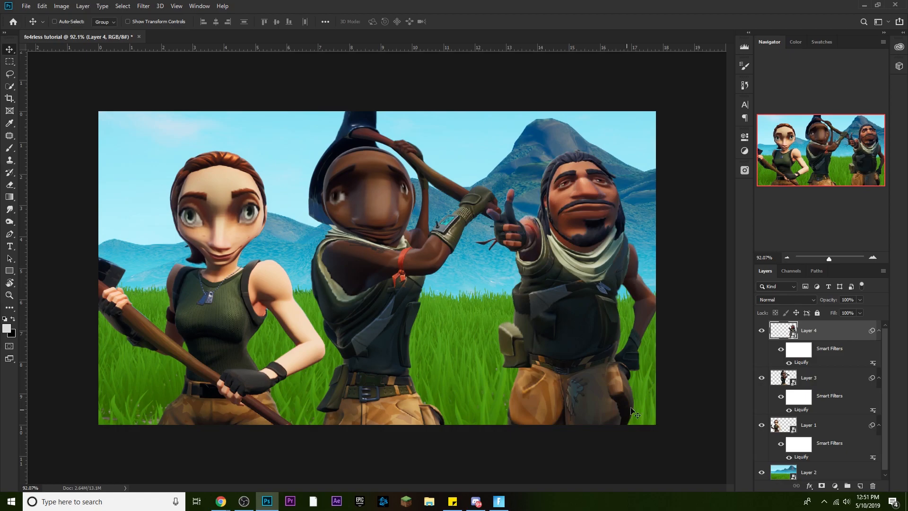
Move the middle character on Layer 3 slightly right and down, and collapse the smart filters of Layers 4 and 3.
left_click(878, 337)
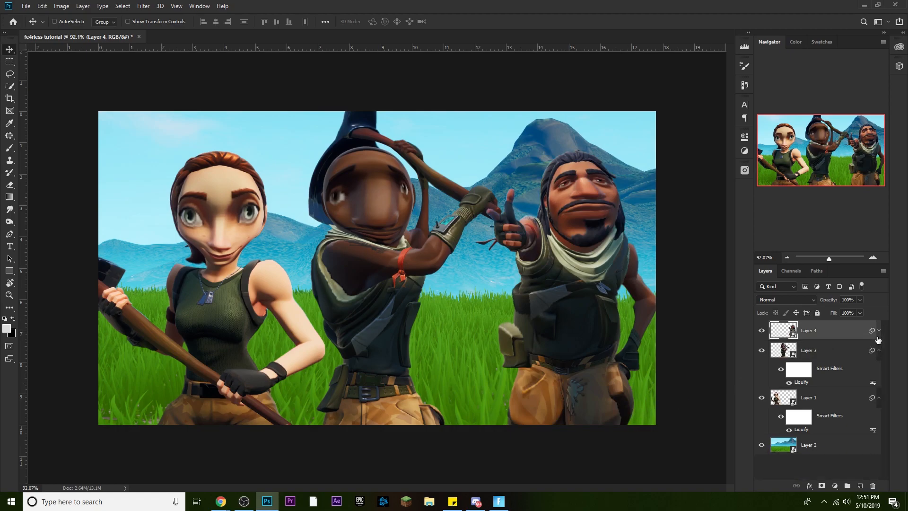
left_click(826, 355)
mouse_move(385, 348)
left_mouse_down()
mouse_move(400, 347)
mouse_move(385, 362)
left_mouse_up()
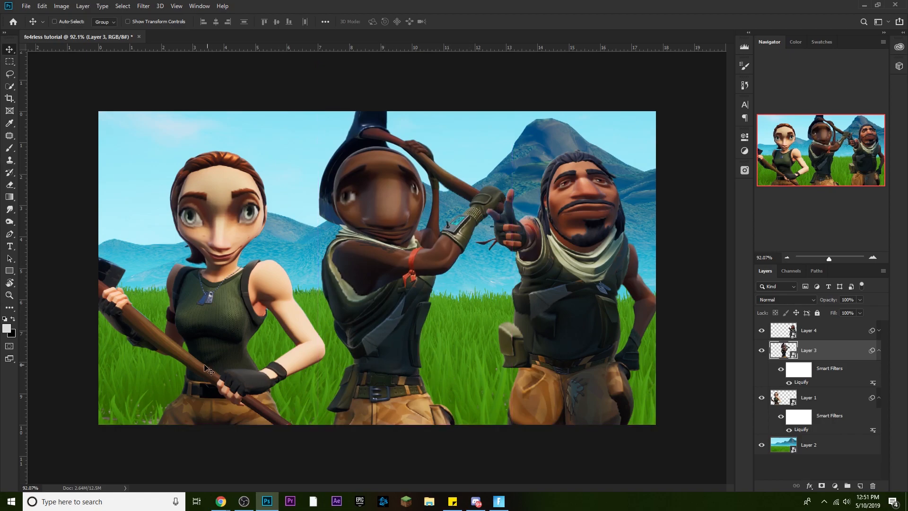
left_click(879, 351)
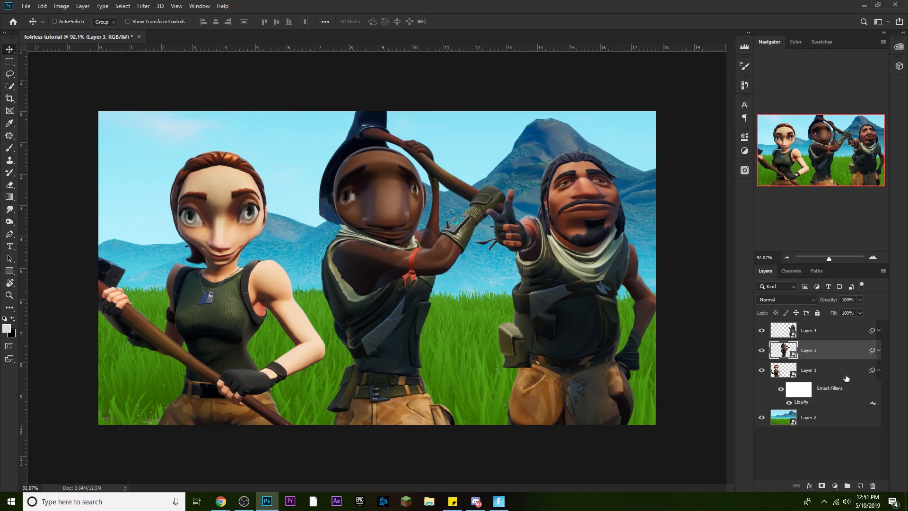
Bring the outer characters closer to the middle one by moving the pointing man on Layer 4 left and the woman on Layer 1 right.
left_click(821, 336)
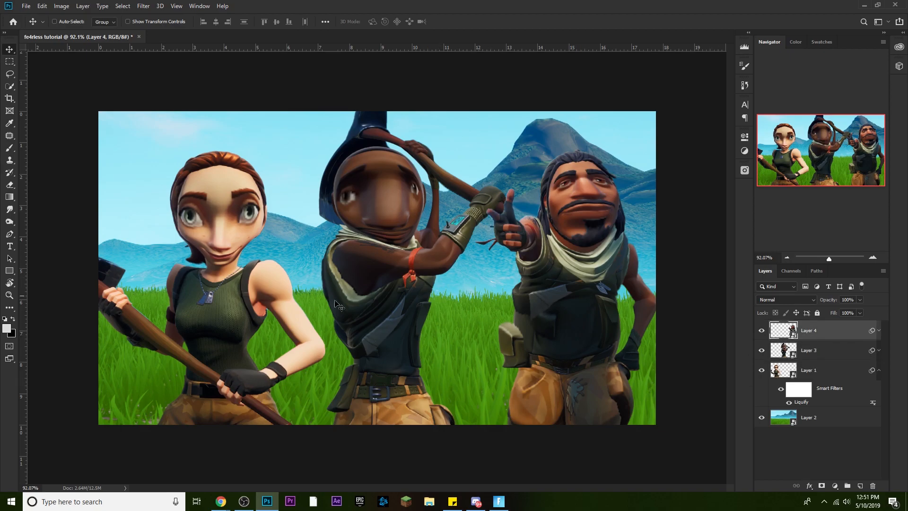
left_click_drag(613, 361, 596, 360)
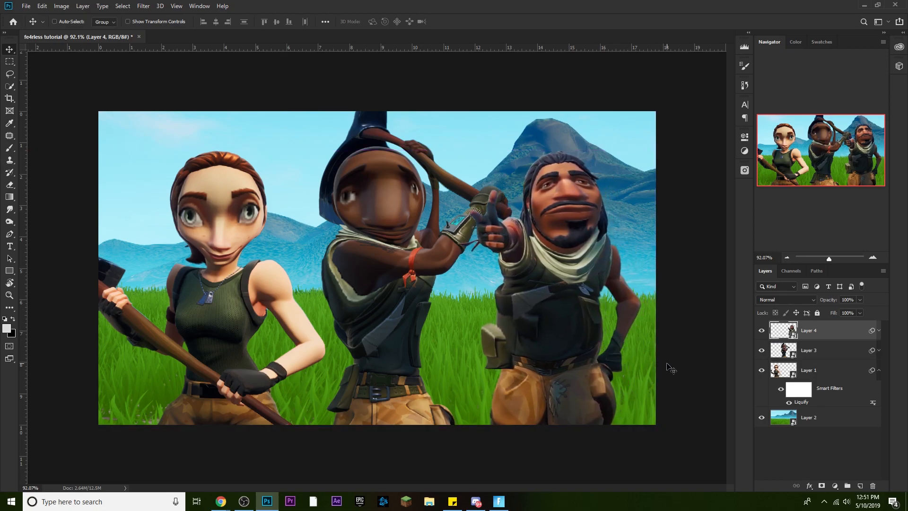
left_click(834, 371)
mouse_move(259, 358)
left_mouse_down()
mouse_move(282, 357)
mouse_move(258, 346)
left_mouse_up()
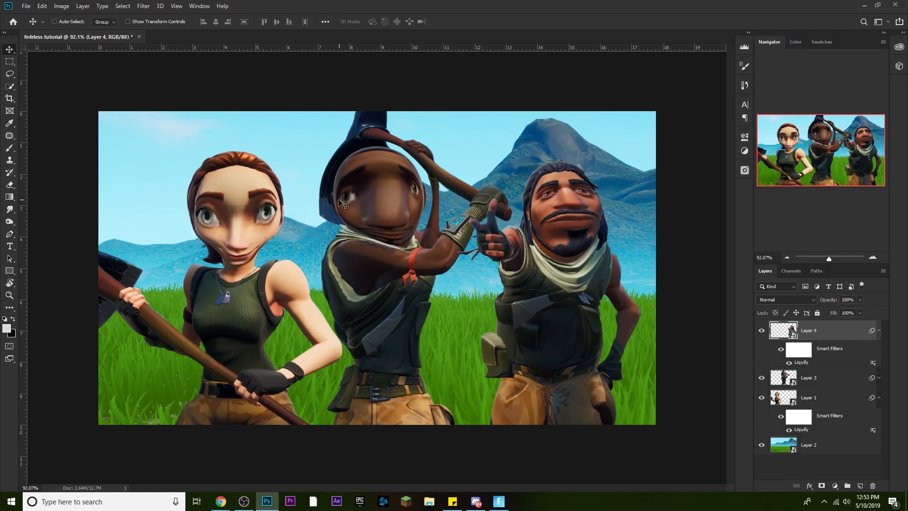
Place the laser-eye-png-4 image from File Explorer into the thumbnail and flip it vertically.
left_click(435, 499)
left_click_drag(653, 71, 907, 66)
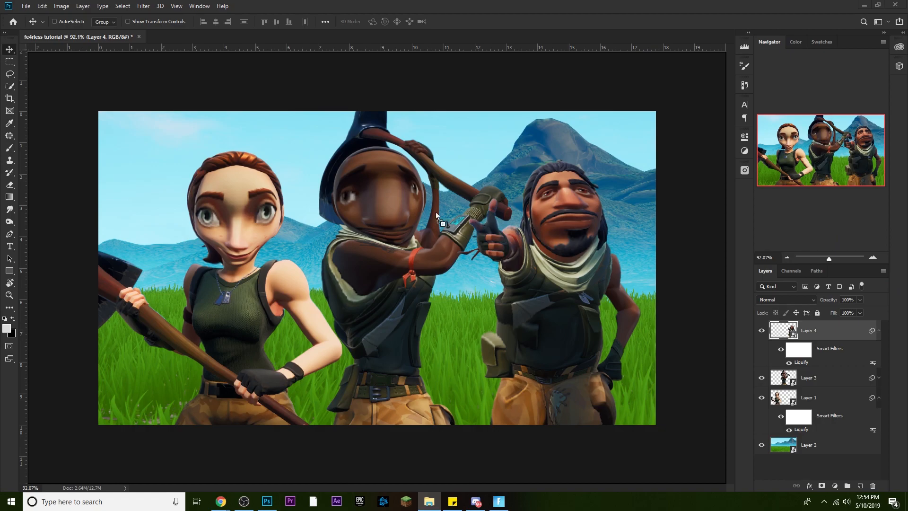
left_click_drag(376, 229, 376, 229)
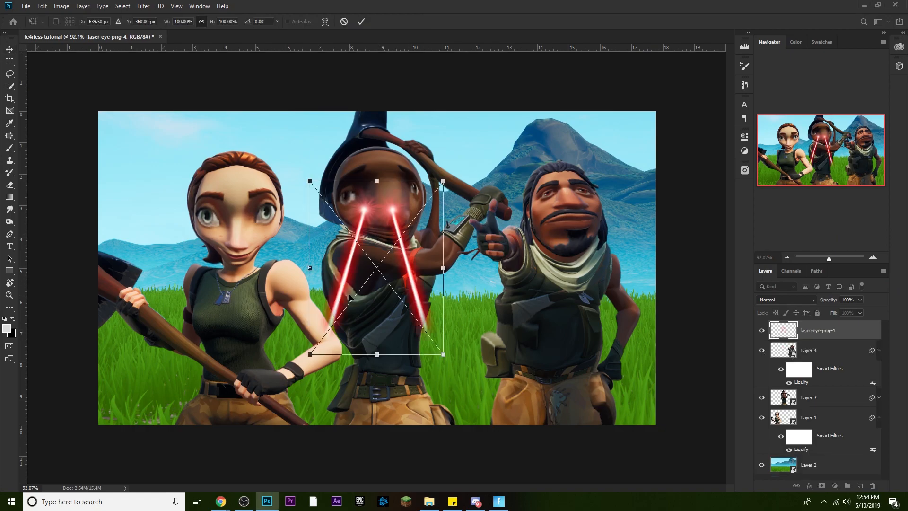
right_click(379, 317)
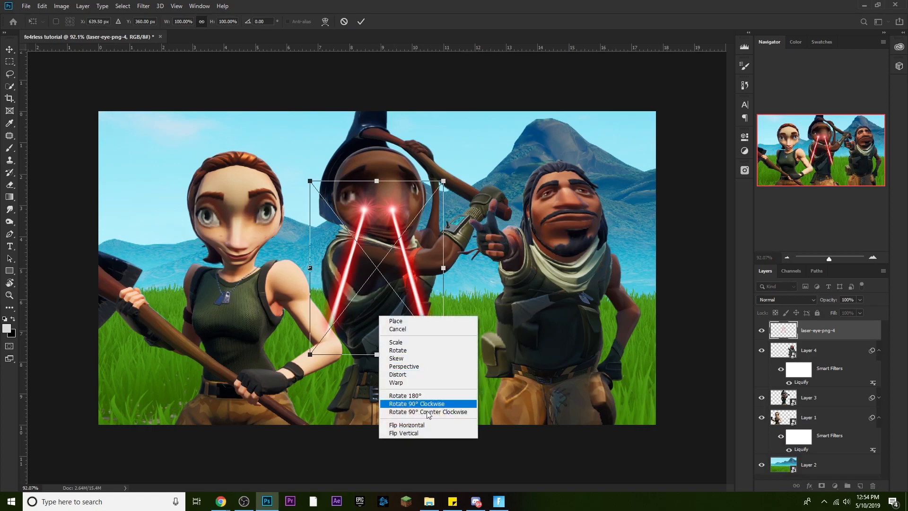
left_click(430, 432)
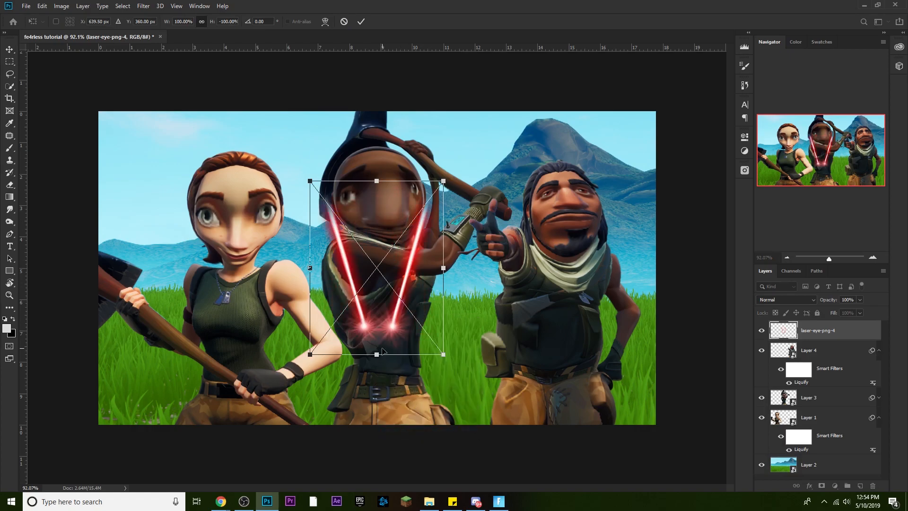
Scale the laser beams to about 238% and position their glowing ends over the middle character's eyes.
left_click_drag(389, 328, 370, 205)
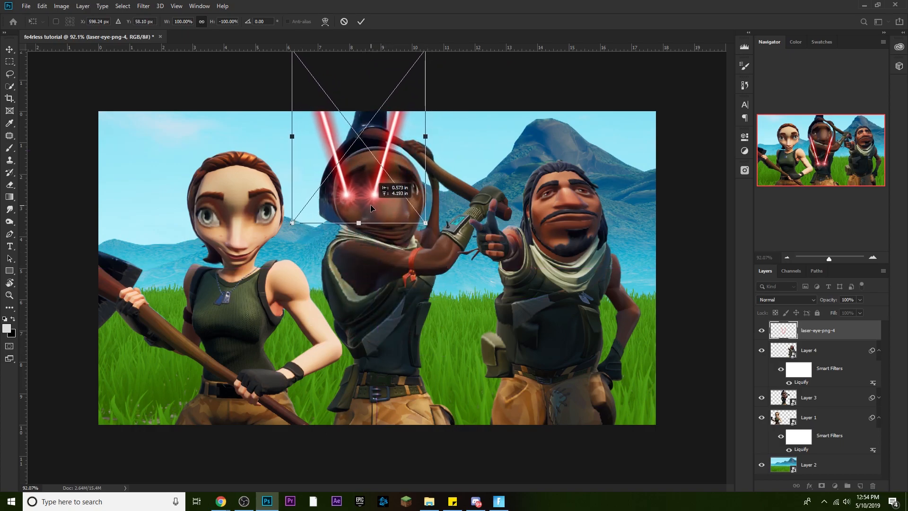
left_click_drag(427, 225, 477, 287)
left_click_drag(379, 252, 391, 189)
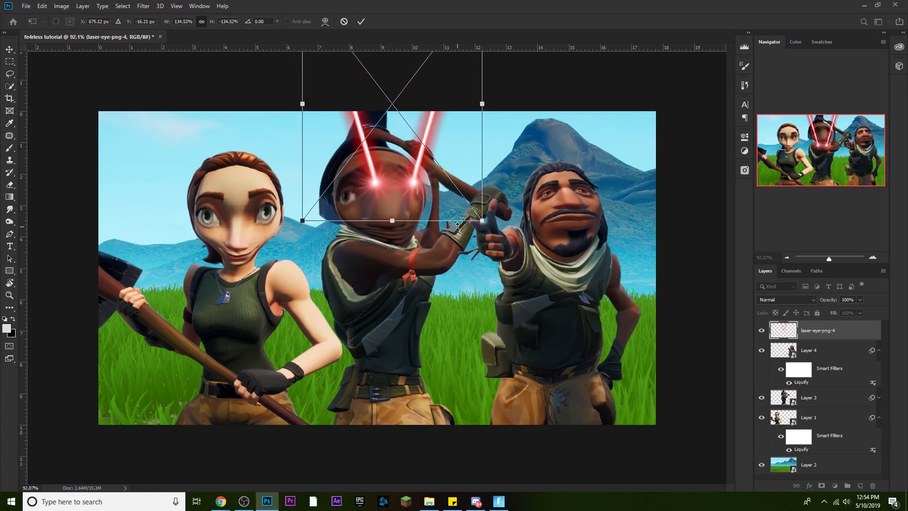
left_click_drag(304, 220, 188, 275)
left_click_drag(382, 298, 395, 235)
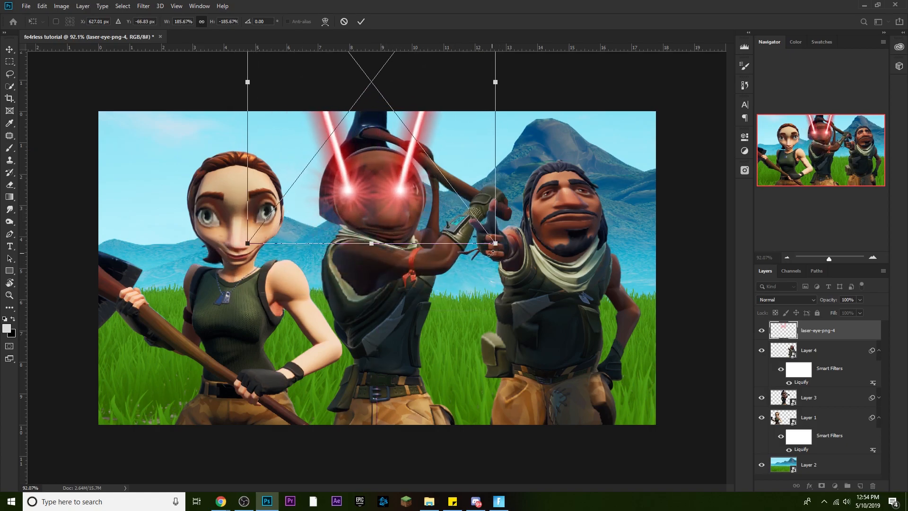
left_click_drag(494, 245, 564, 331)
left_click_drag(470, 286, 442, 208)
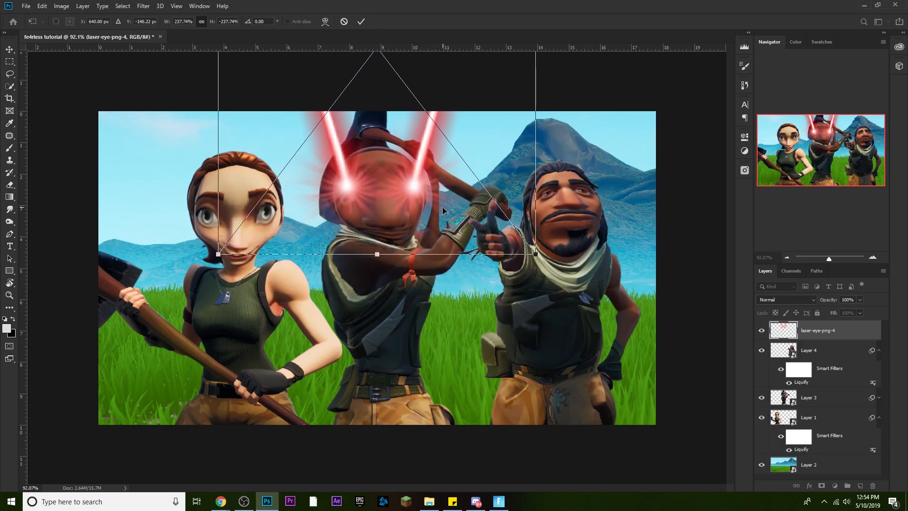
Rotate the laser beams to about 177.2°, align both glows with the middle character's eyes, and apply the transform.
left_click_drag(544, 262, 541, 249)
left_click_drag(455, 212, 451, 219)
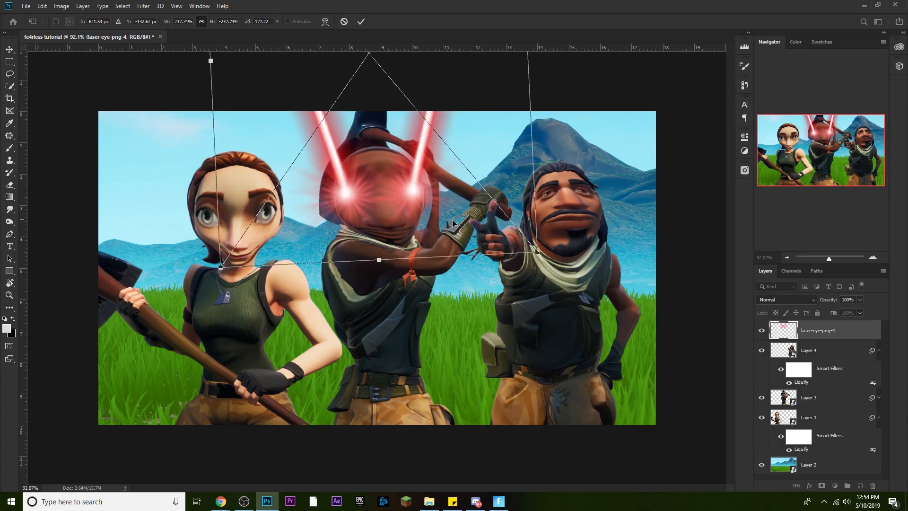
scroll(556, 240, "down", 4)
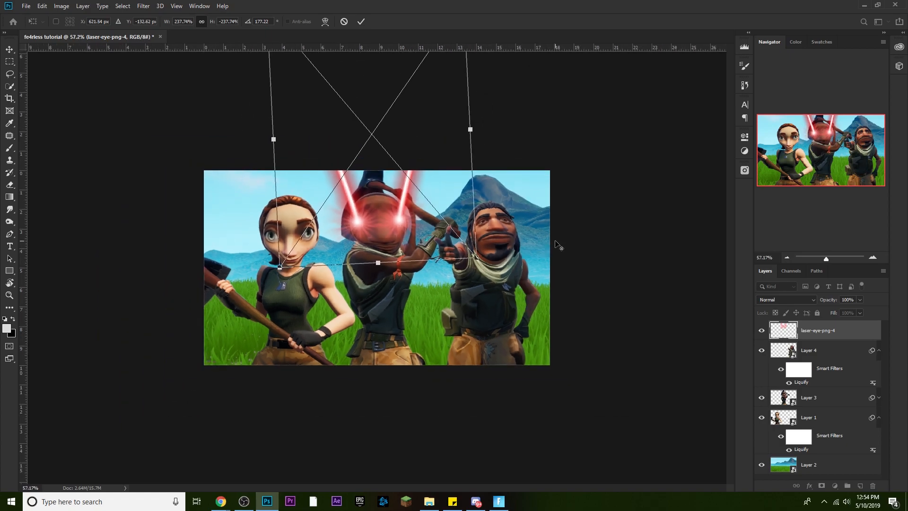
scroll(376, 215, "up", 5)
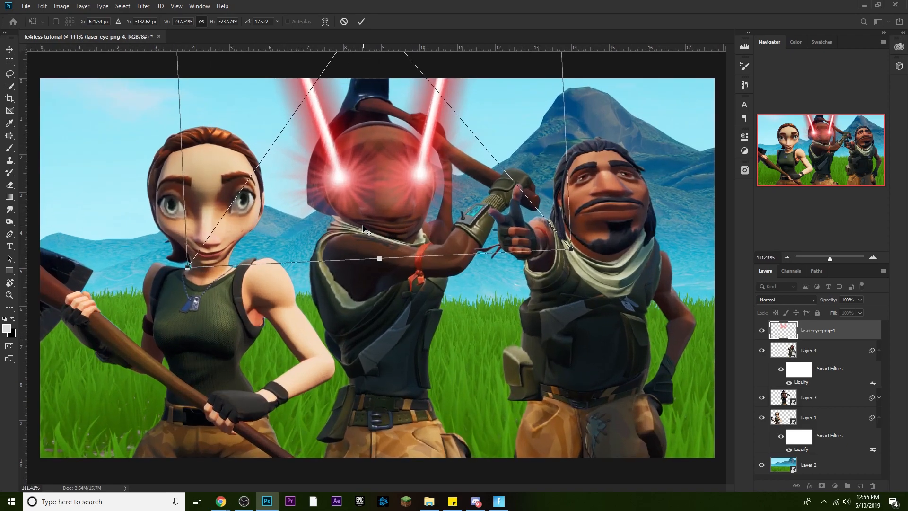
scroll(364, 229, "up", 2)
left_click_drag(362, 209, 363, 208)
key("Return")
scroll(529, 235, "down", 2)
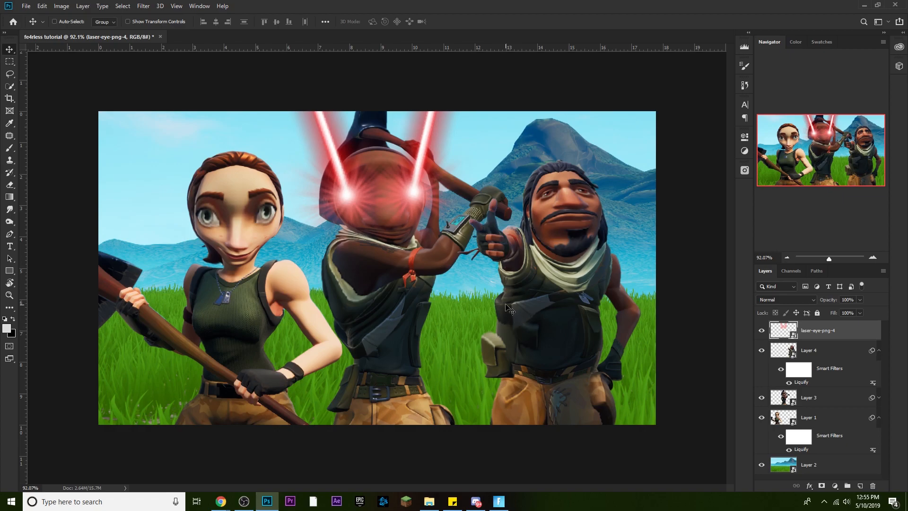
Place the motion lines image from File Explorer over the whole canvas as the topmost layer.
key("alt+Tab")
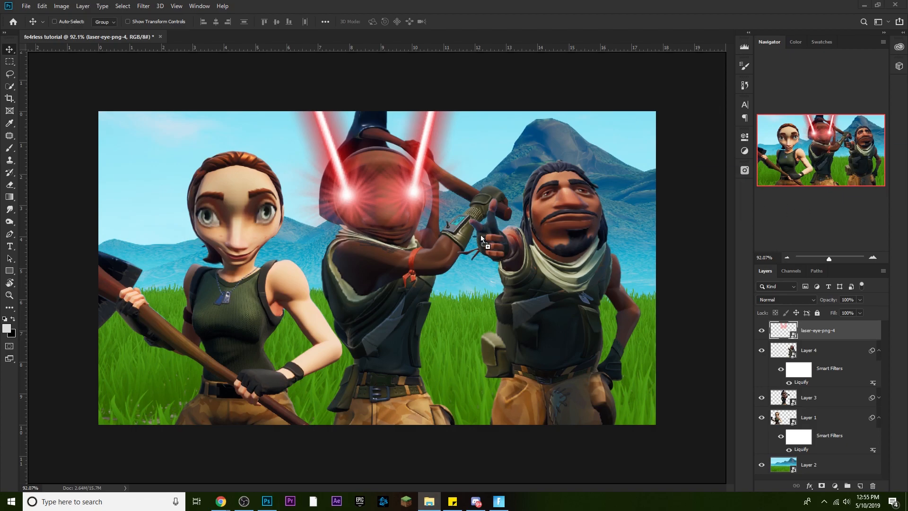
left_click(457, 239)
key("ctrl+t")
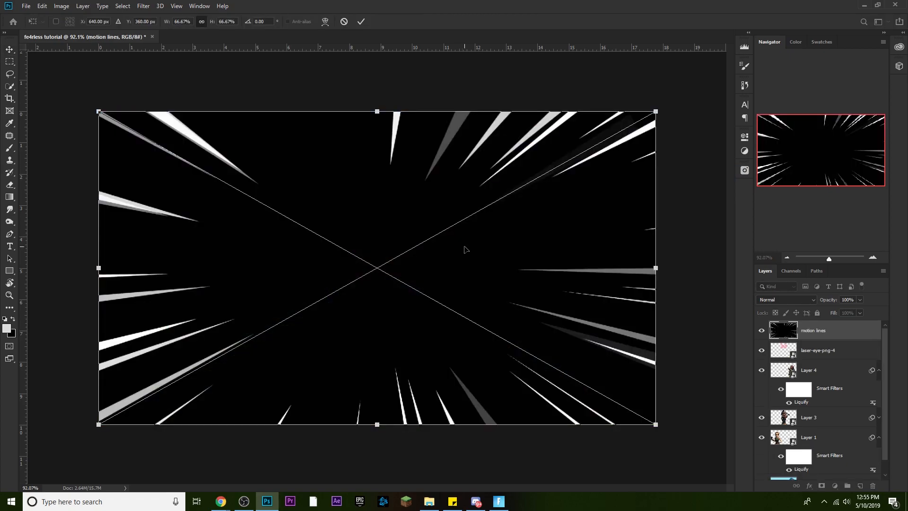
key("Return")
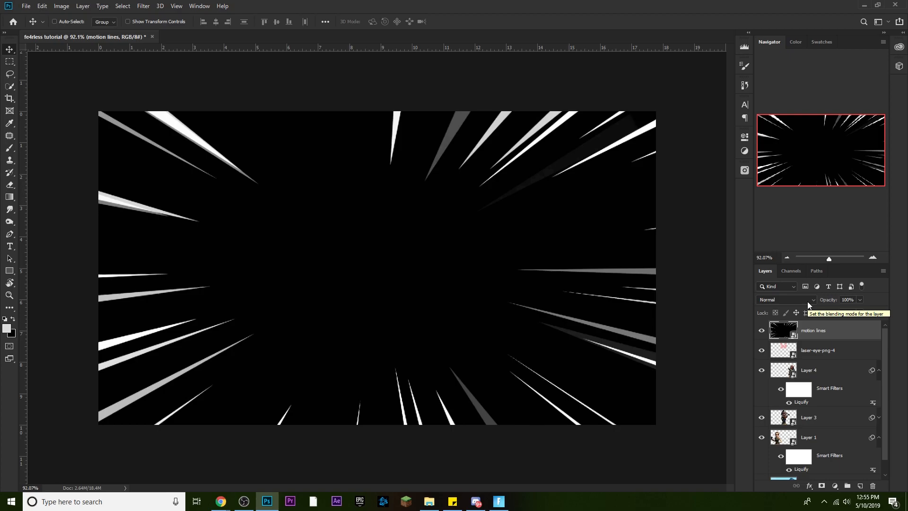
Set the motion lines layer's blending mode to Screen after trying Lighter Color.
left_click(808, 303)
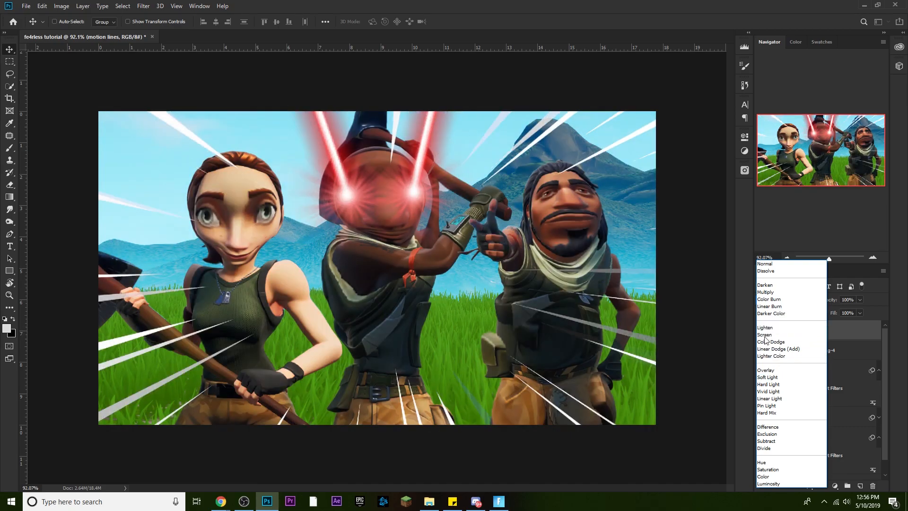
left_click(771, 356)
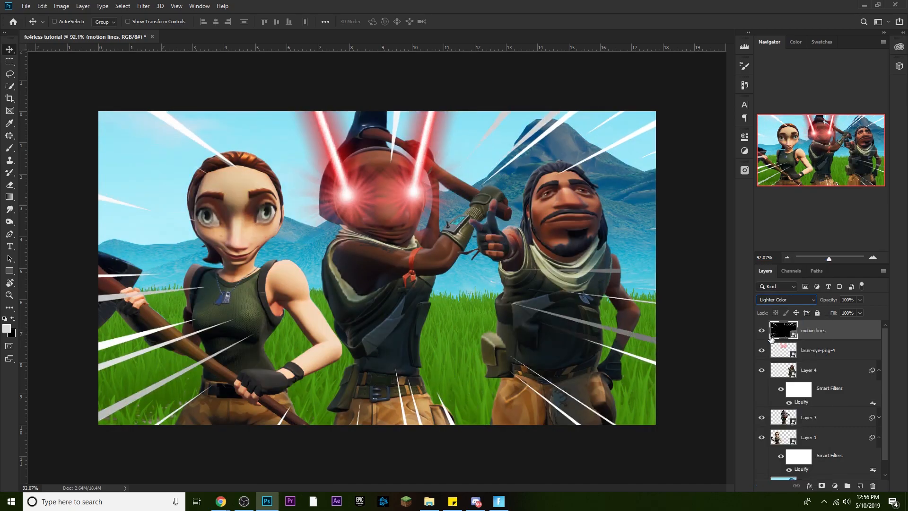
left_click(783, 304)
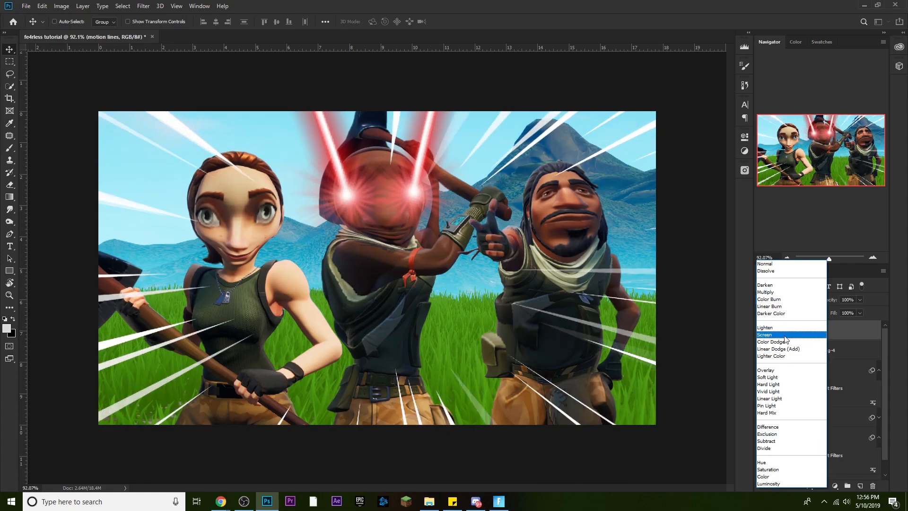
left_click(785, 336)
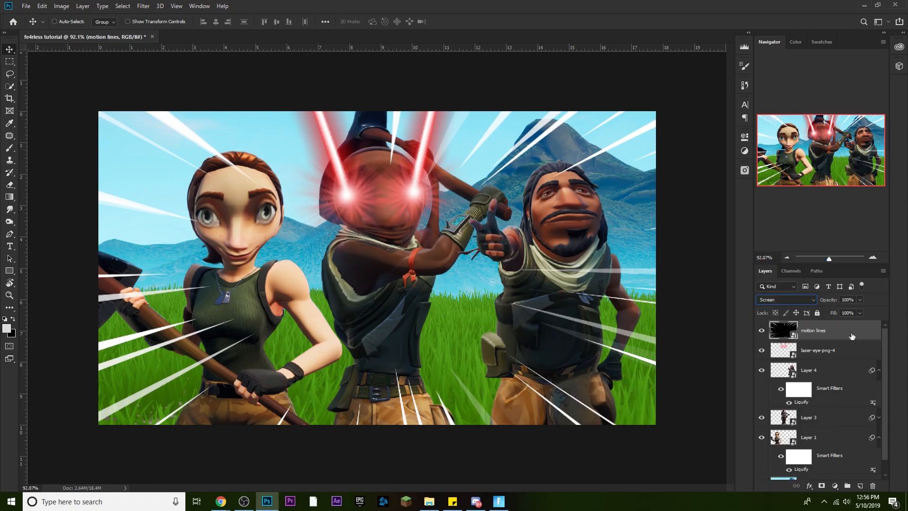
scroll(852, 336, "down", 1)
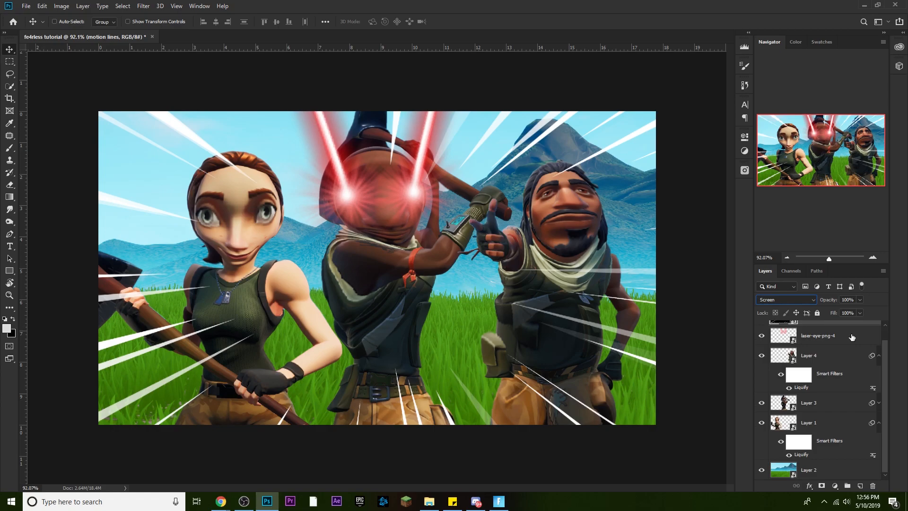
scroll(837, 337, "up", 1)
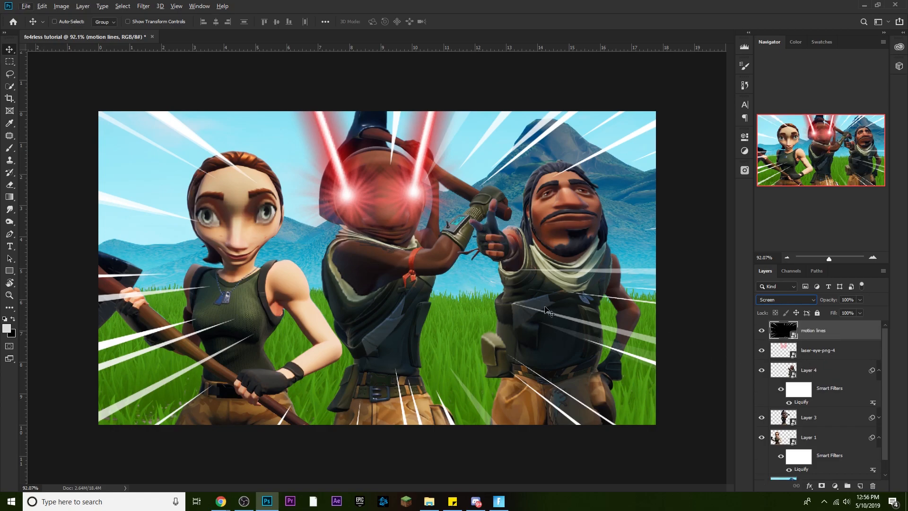
Enlarge the motion lines layer from its centre to about 83% scale so it extends beyond the canvas edges.
left_click(840, 349)
left_click(842, 334)
key("ctrl+t")
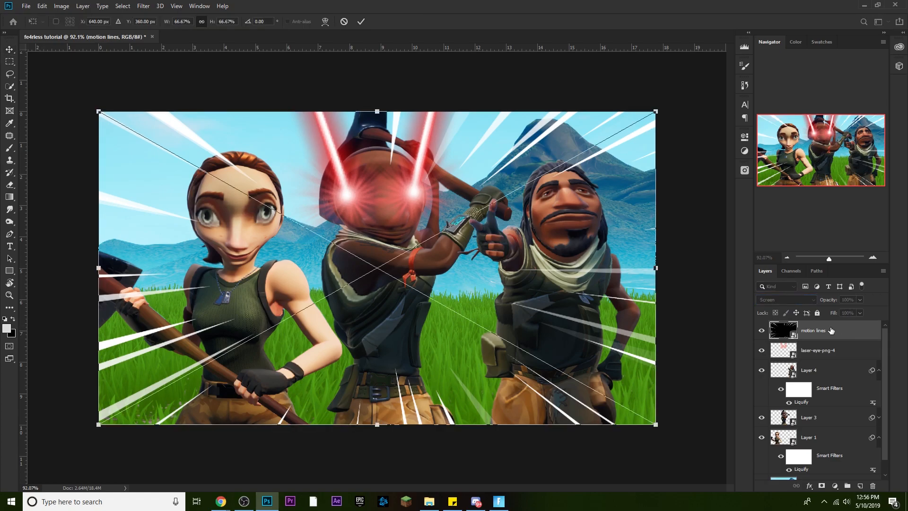
key("ctrl+minus")
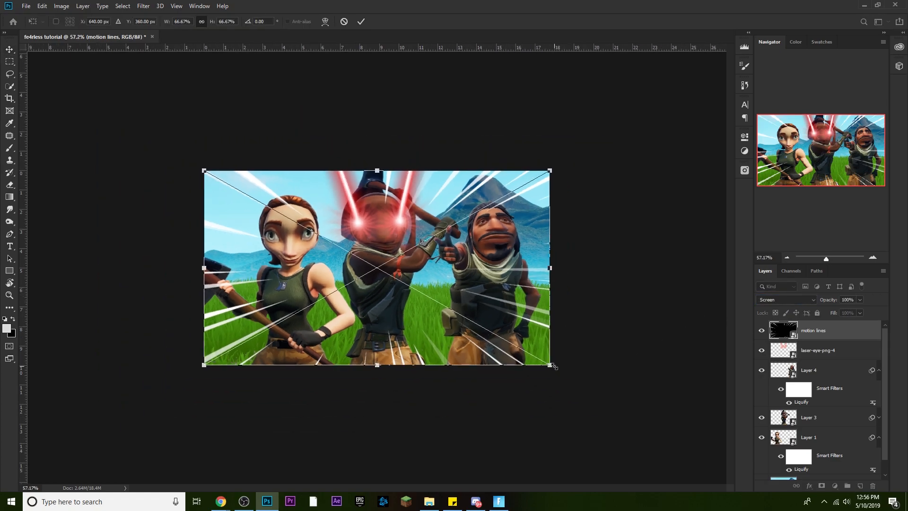
left_click_drag(552, 367, 591, 395)
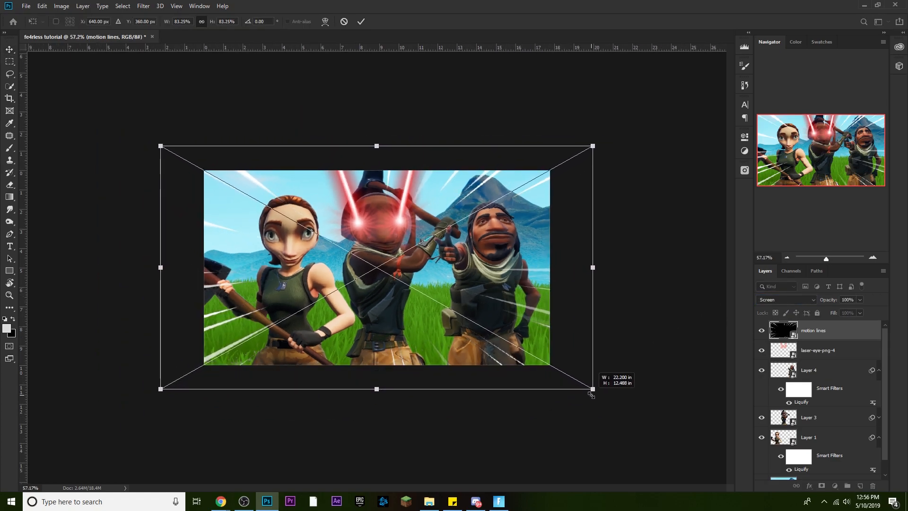
key("Return")
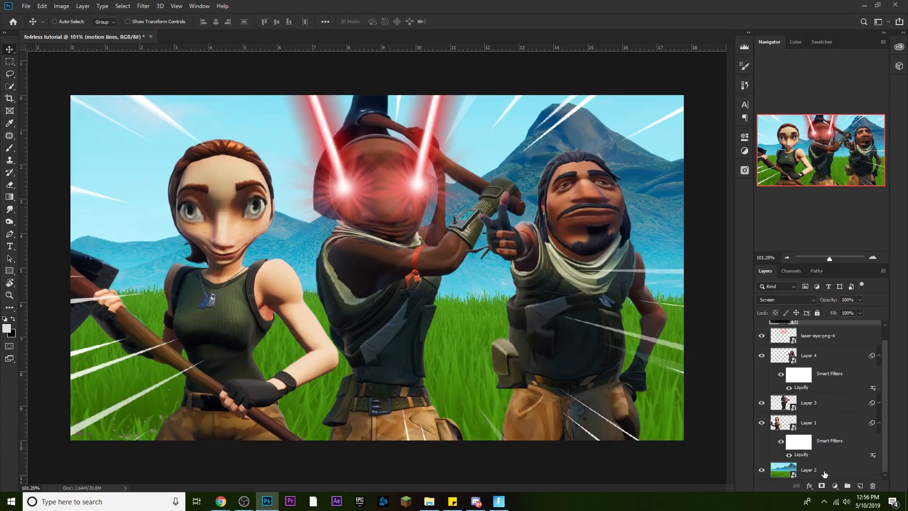
Add a Curves adjustment above the landscape background and shape a contrast S-curve with brighter highlights and darker shadows.
left_click(824, 473)
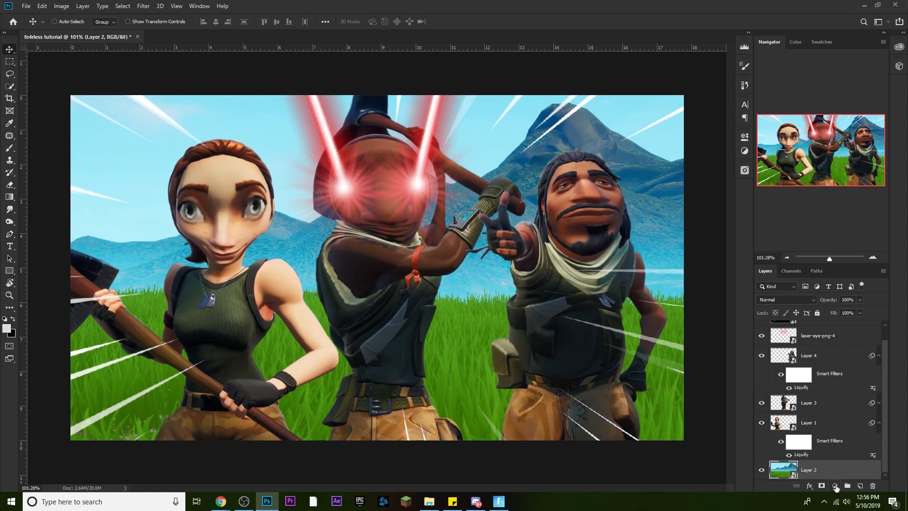
left_click(835, 486)
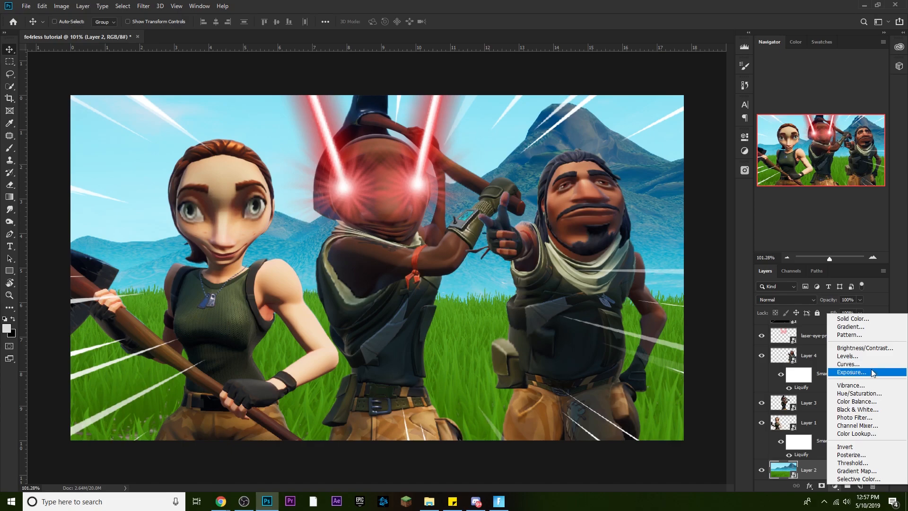
left_click(849, 364)
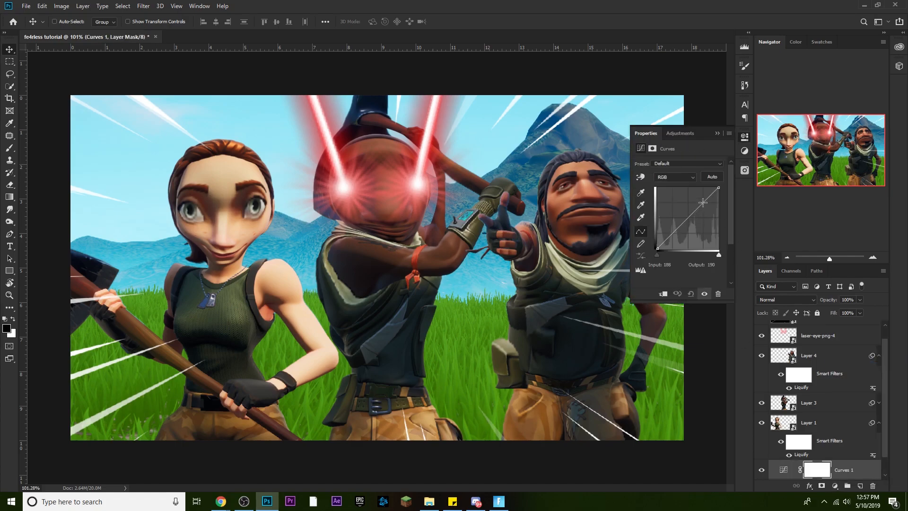
left_click_drag(703, 202, 703, 195)
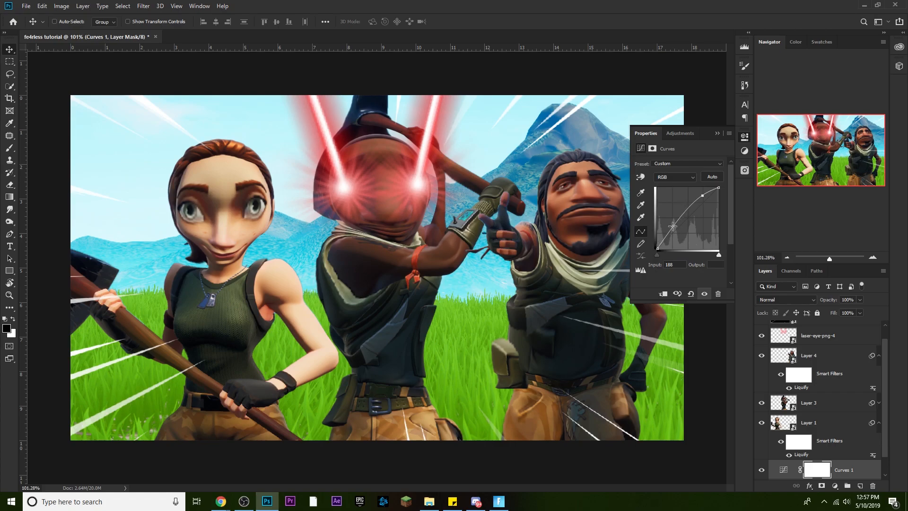
left_click_drag(673, 226, 677, 235)
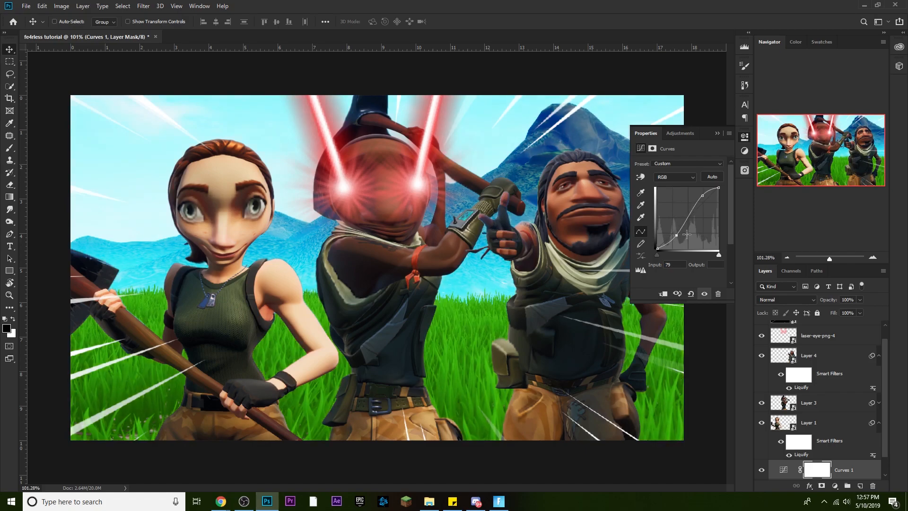
left_click(718, 133)
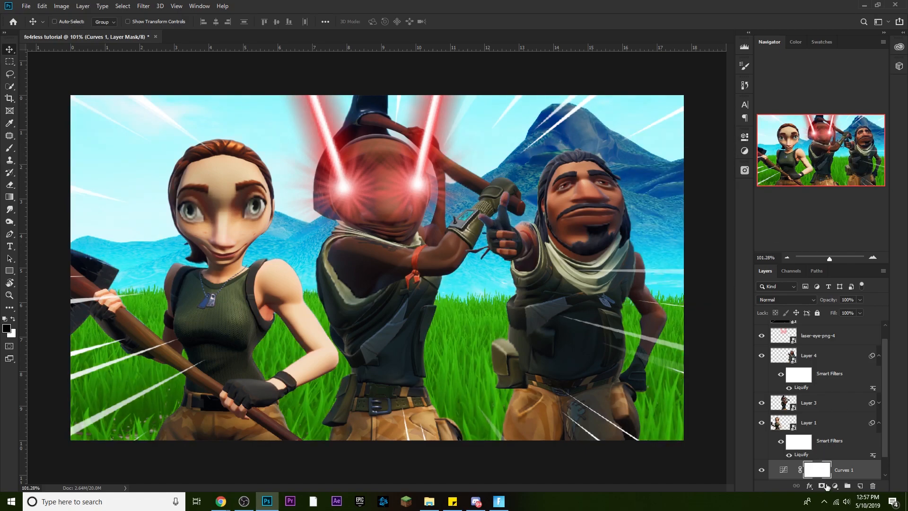
Add an Exposure adjustment above the background's curves with exposure +0.68 and gamma correction 0.95.
left_click(835, 485)
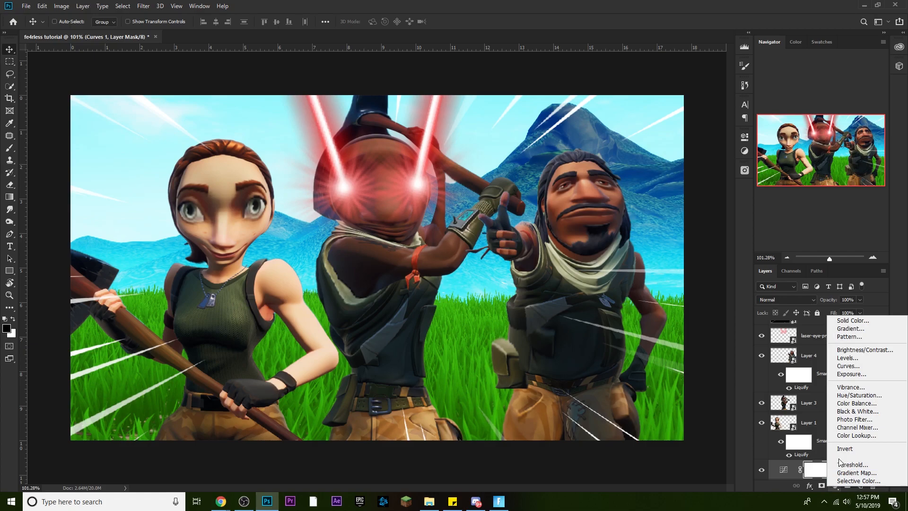
left_click(851, 374)
left_click_drag(679, 186, 682, 186)
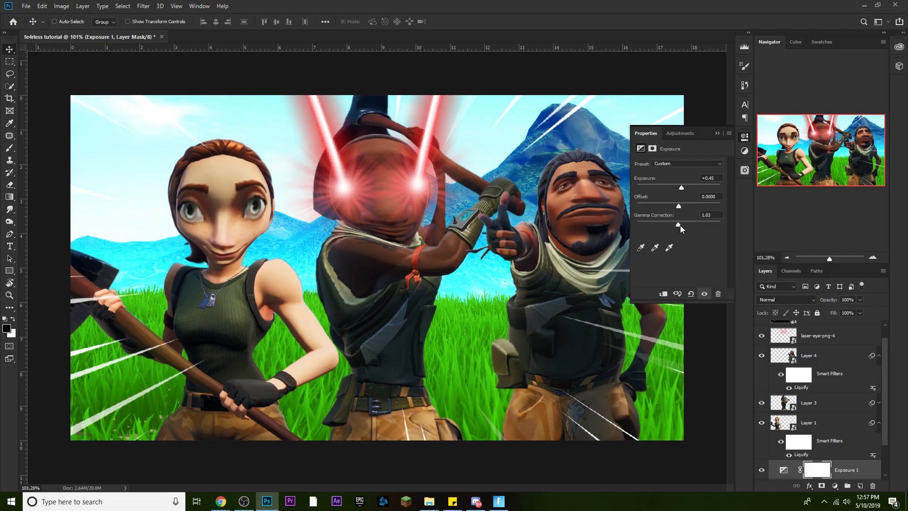
left_click_drag(682, 225, 681, 225)
left_click_drag(682, 188, 684, 188)
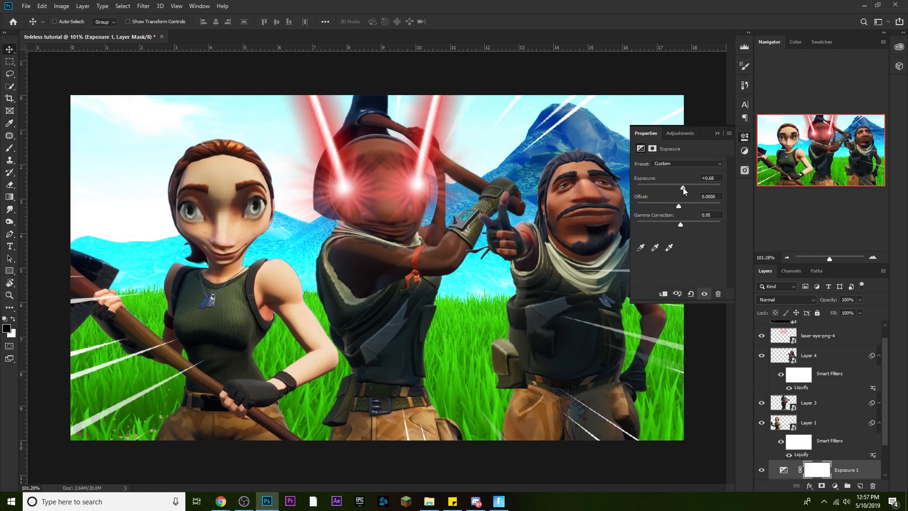
left_click(718, 133)
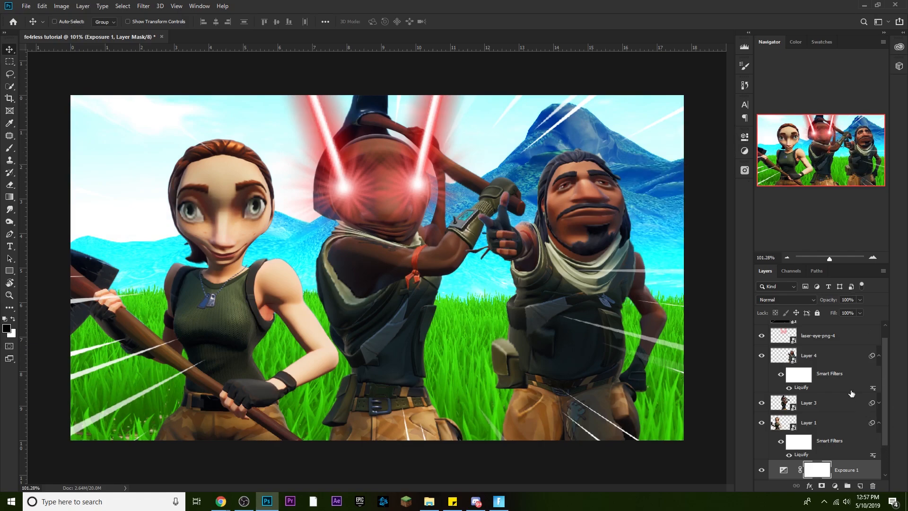
Add a Vibrance adjustment above the exposure layer, slightly boost the background's colours, and compare the image with it off and on.
scroll(851, 449, "down", 1)
left_click(836, 486)
left_click(868, 390)
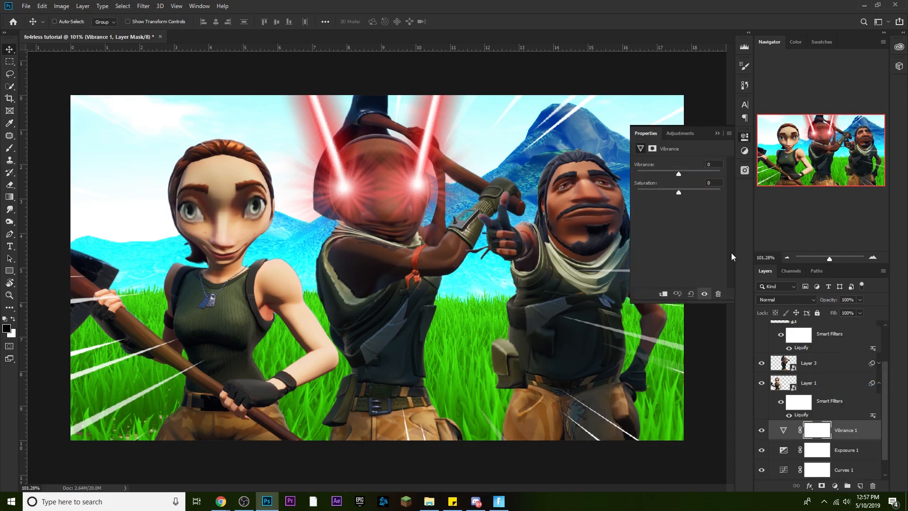
left_click_drag(682, 194, 682, 175)
left_click(718, 133)
left_click(761, 430)
left_click(761, 430)
left_click(761, 431)
left_click(762, 430)
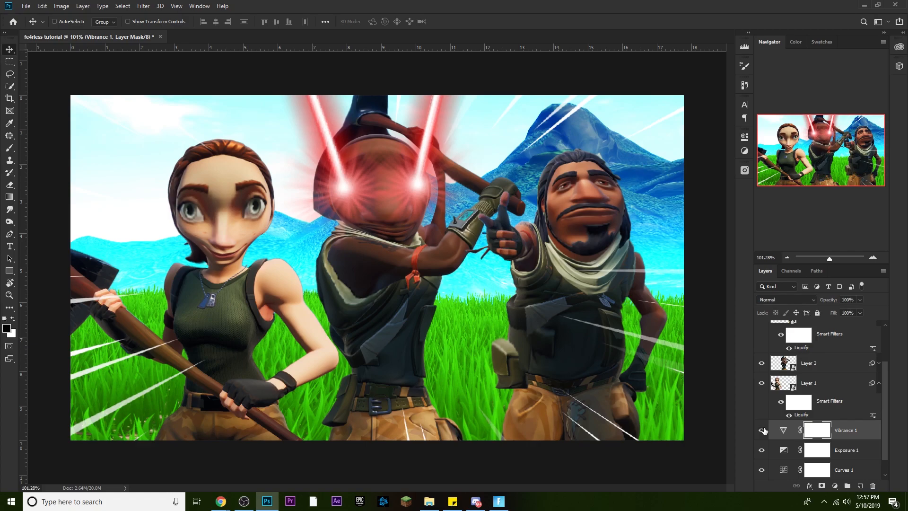
Group the three character layers, Layer 4, Layer 3 and Layer 1.
scroll(802, 397, "down", 1)
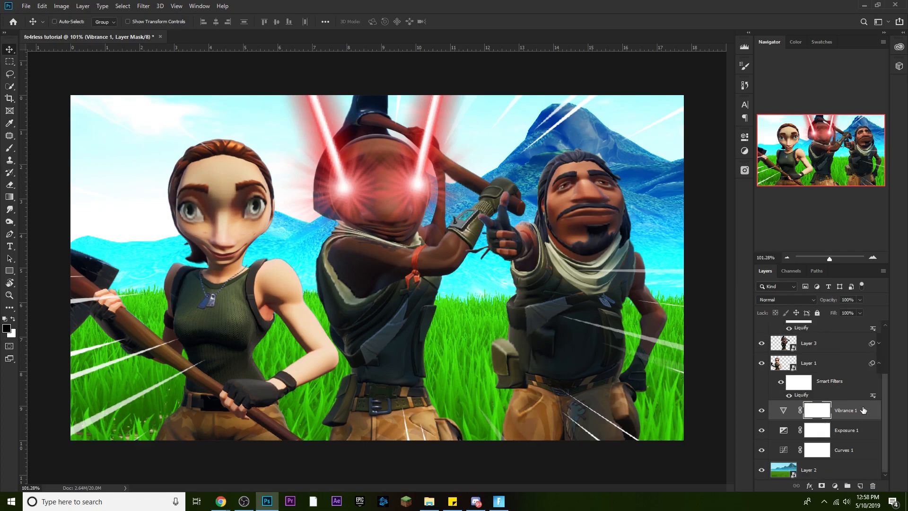
scroll(864, 409, "up", 4)
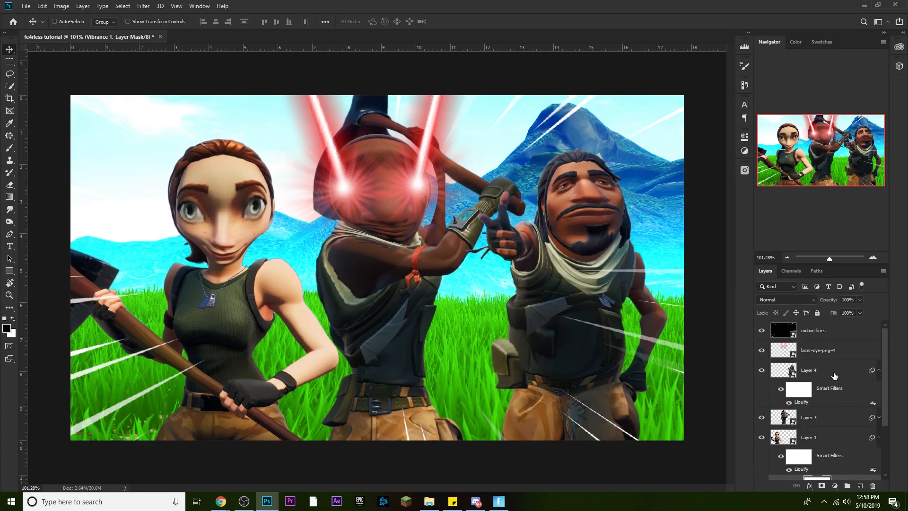
left_click(835, 376)
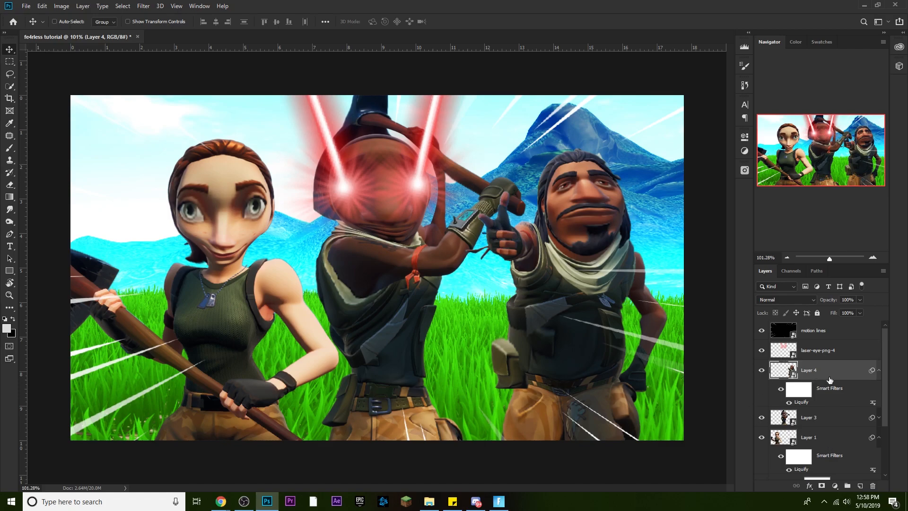
left_click(824, 439, "shift")
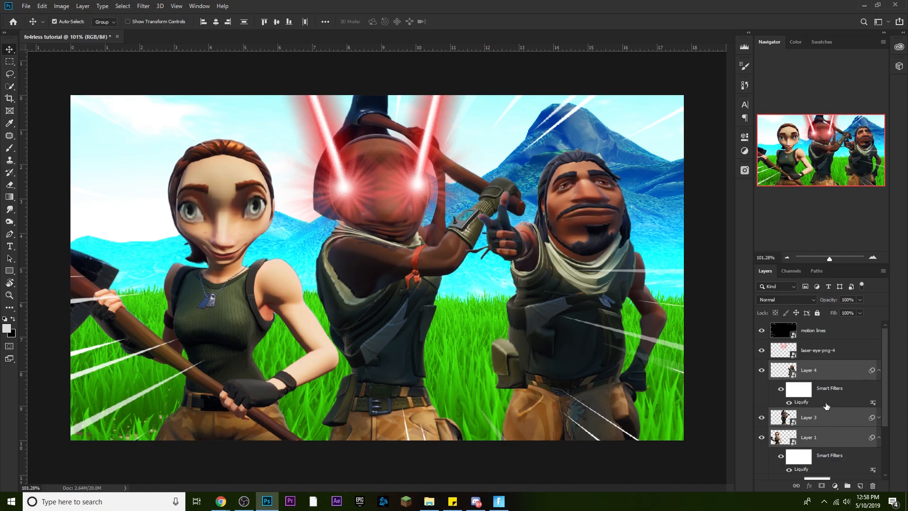
key("ctrl+g")
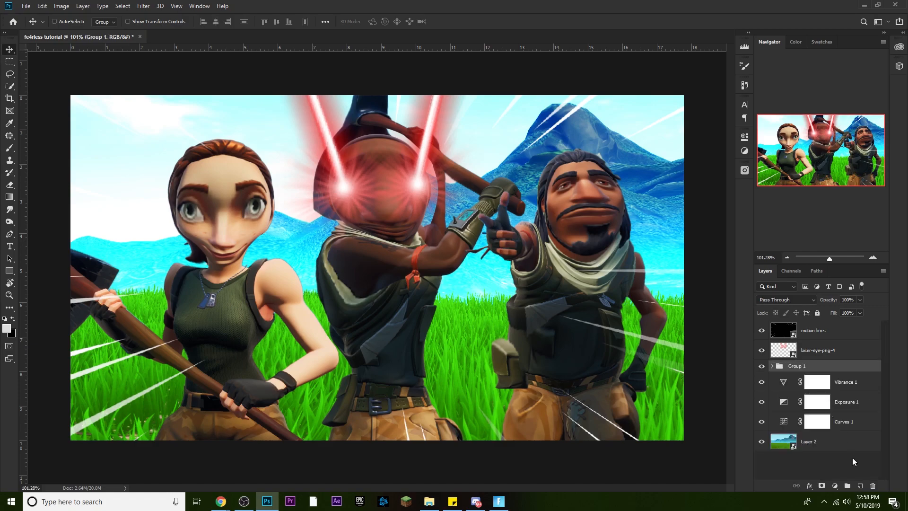
Add a Curves adjustment above the character group and clip it so it affects only the characters.
left_click(834, 486)
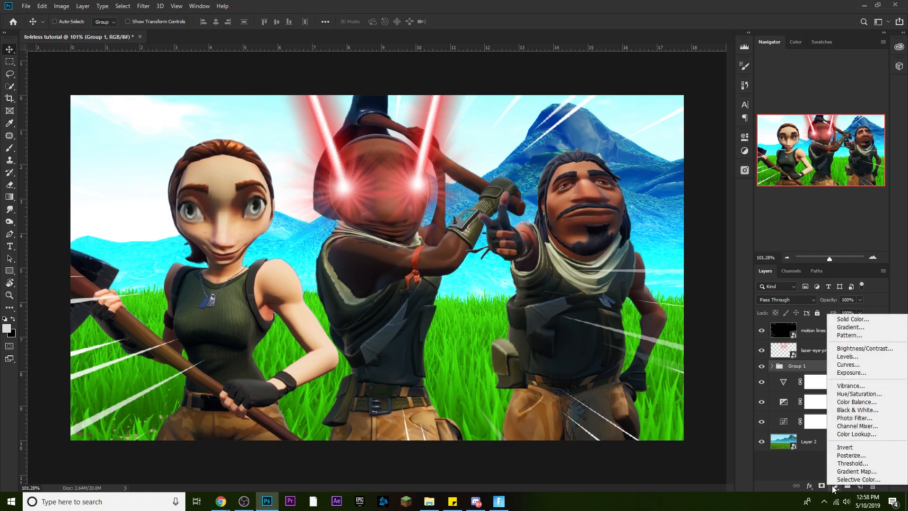
left_click(856, 365)
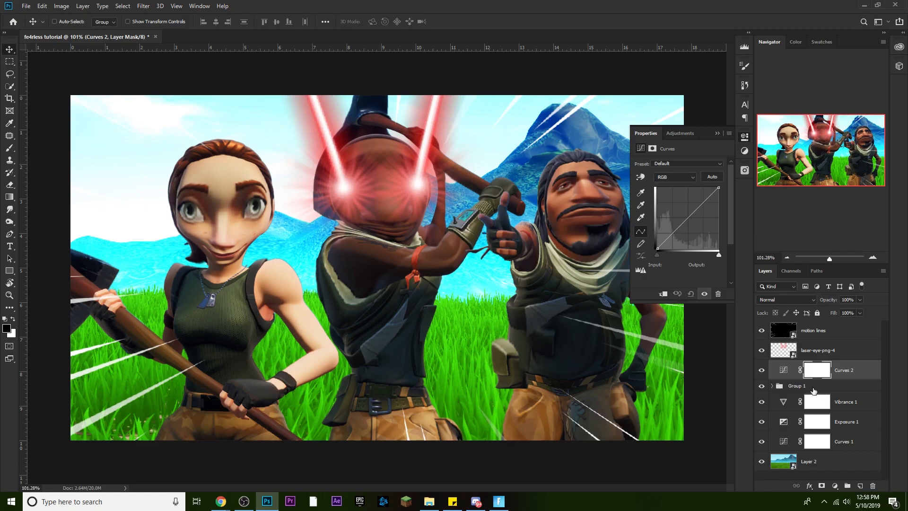
left_click(663, 295)
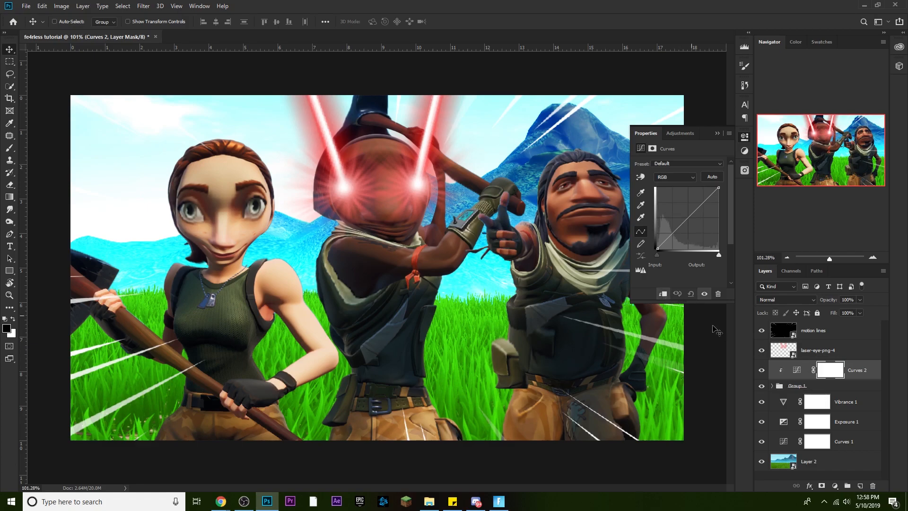
left_click(868, 368)
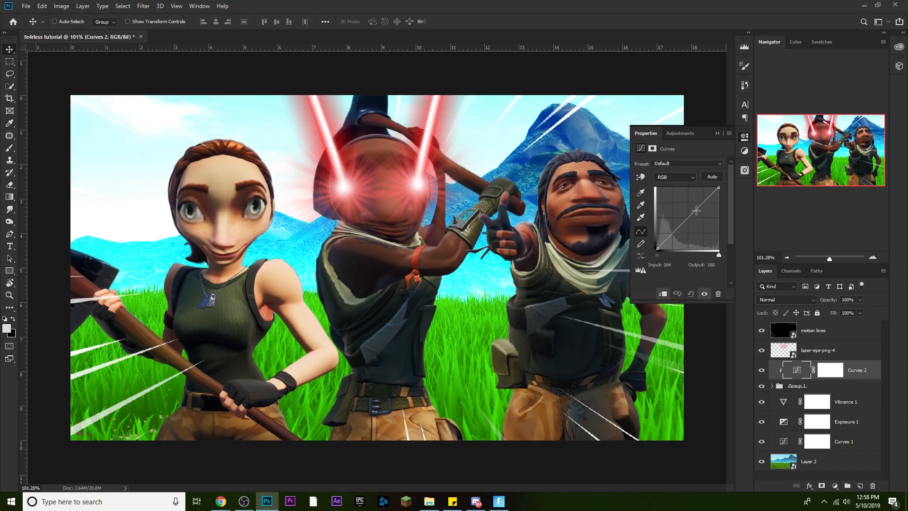
Shape the characters' curve into a mild S, raising the highlights and slightly lowering the shadows.
left_click_drag(697, 211, 696, 202)
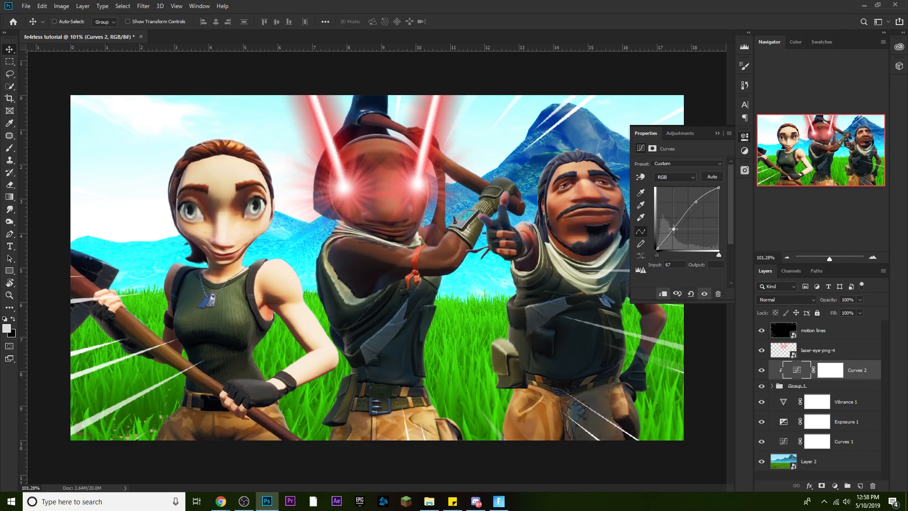
left_click_drag(674, 225, 674, 233)
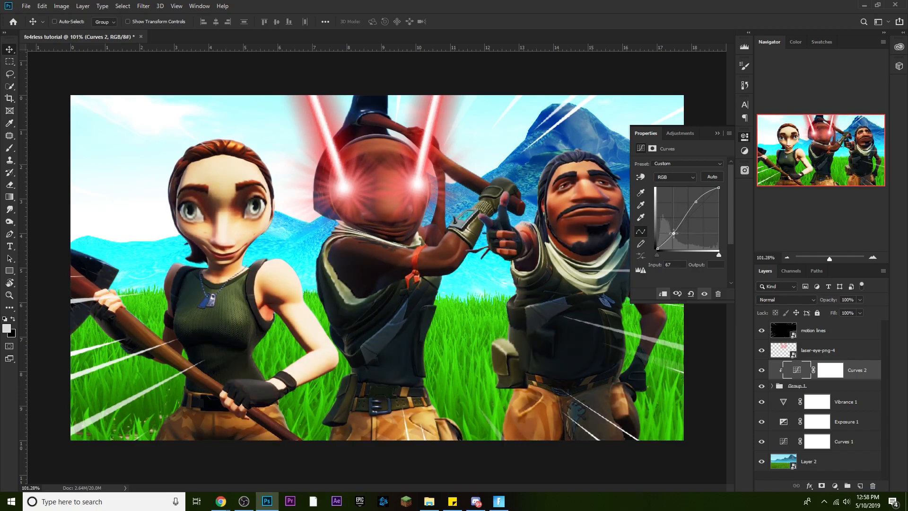
left_click_drag(674, 233, 673, 231)
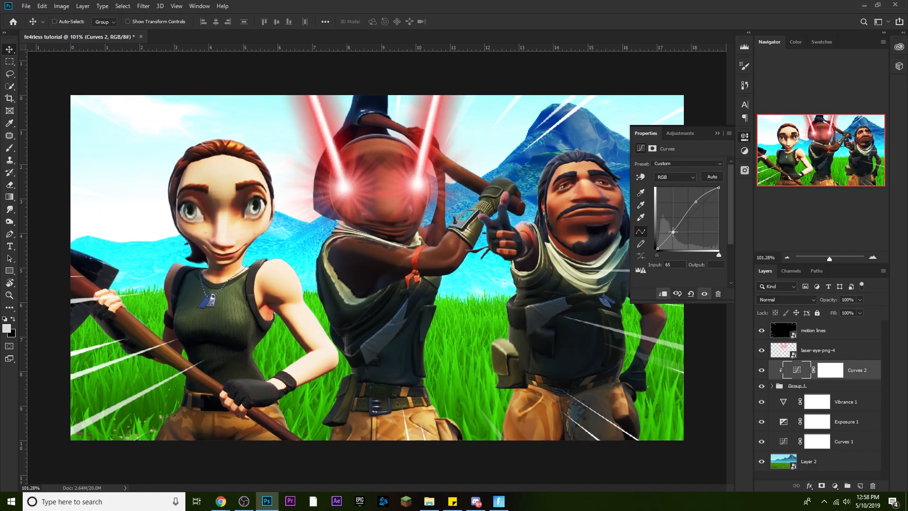
left_click(717, 134)
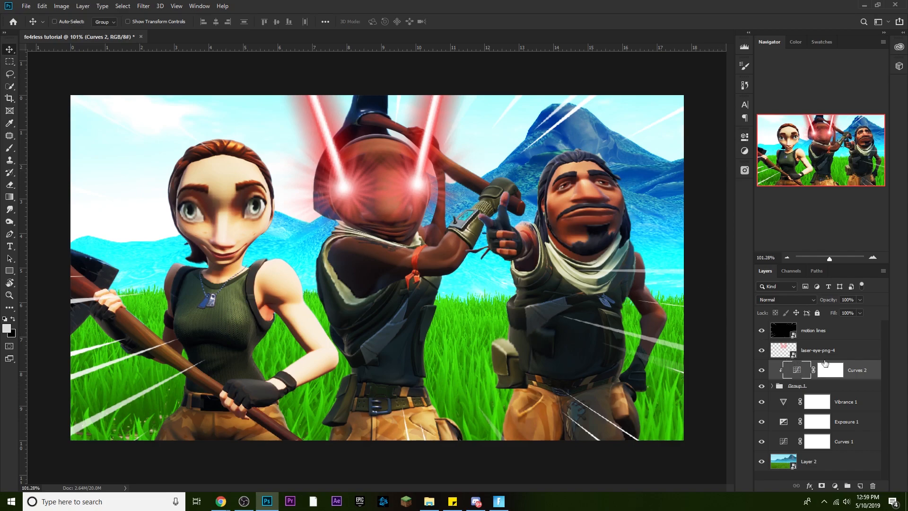
Add a text layer reading LMAOOO above the laser eye layer, starting near the thumbnail's lower middle.
left_click(858, 352)
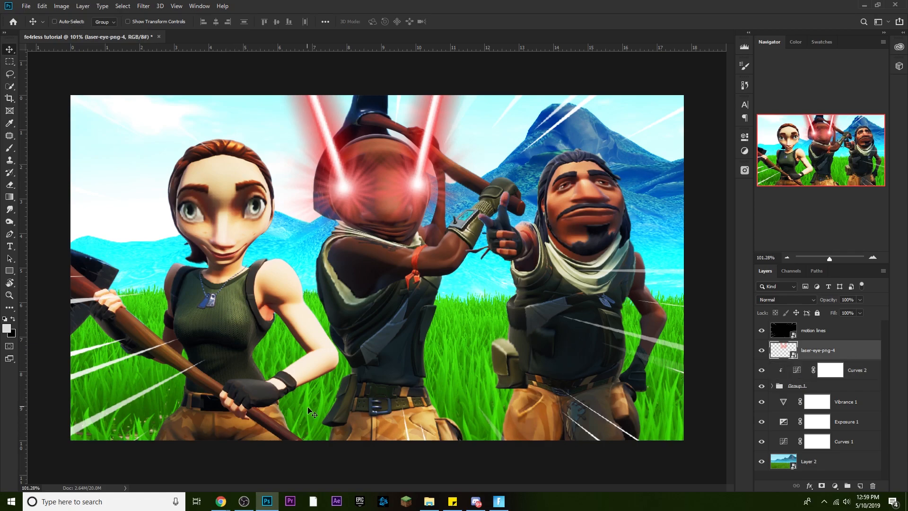
left_click(10, 247)
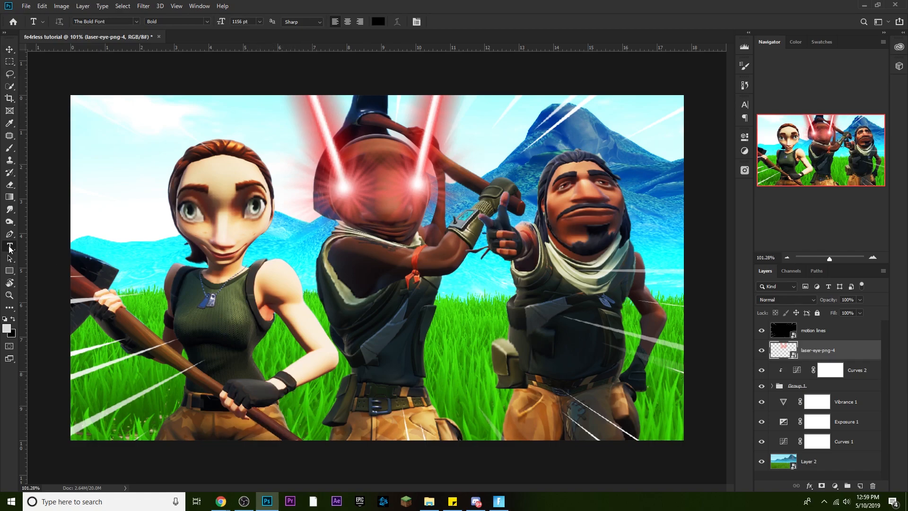
left_click(278, 405)
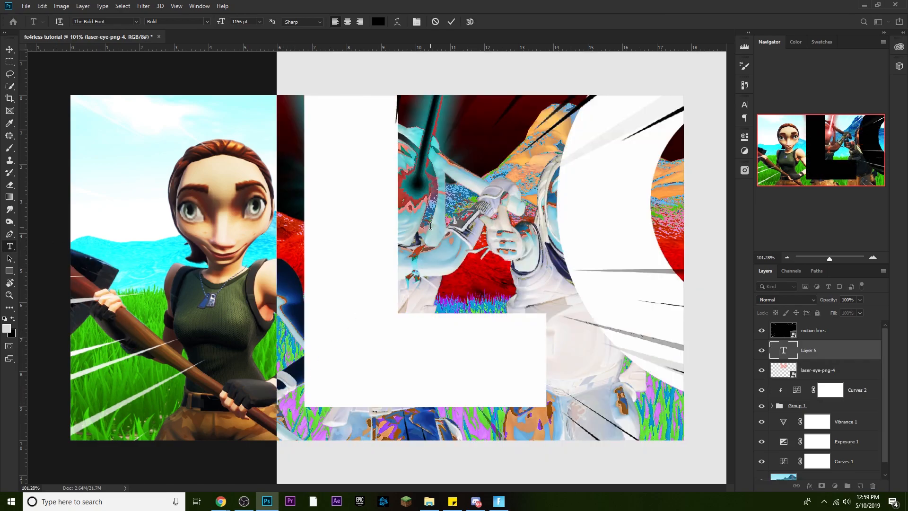
type("L<")
key("BackSpace")
type("M")
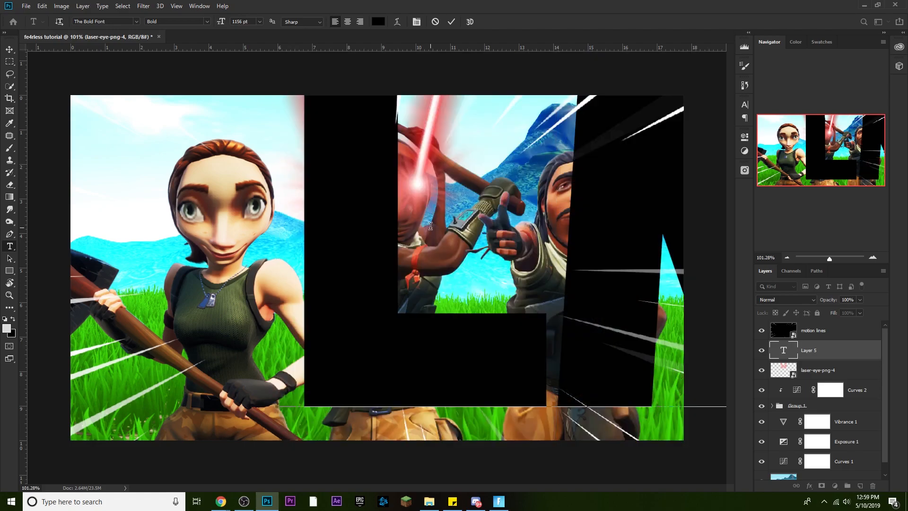
Set the size of the whole LMAOOO text to 200 pt.
key("ctrl")
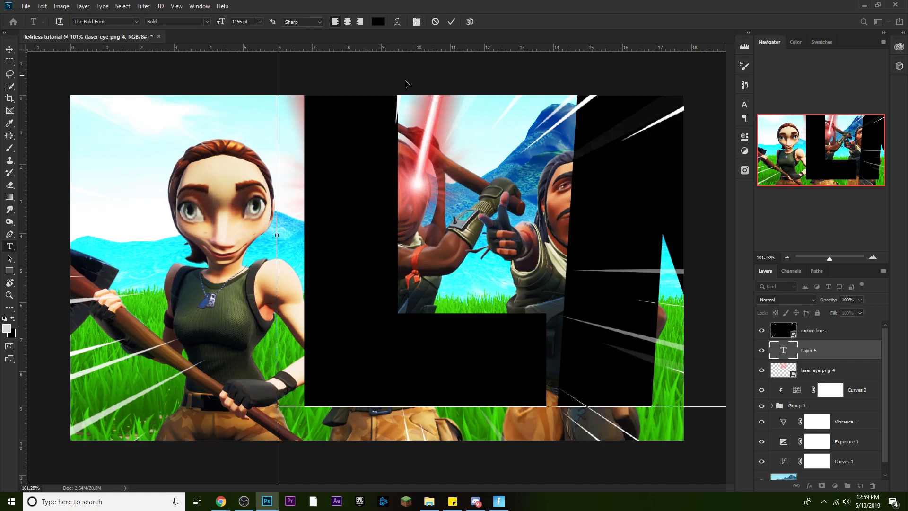
key("ctrl+a")
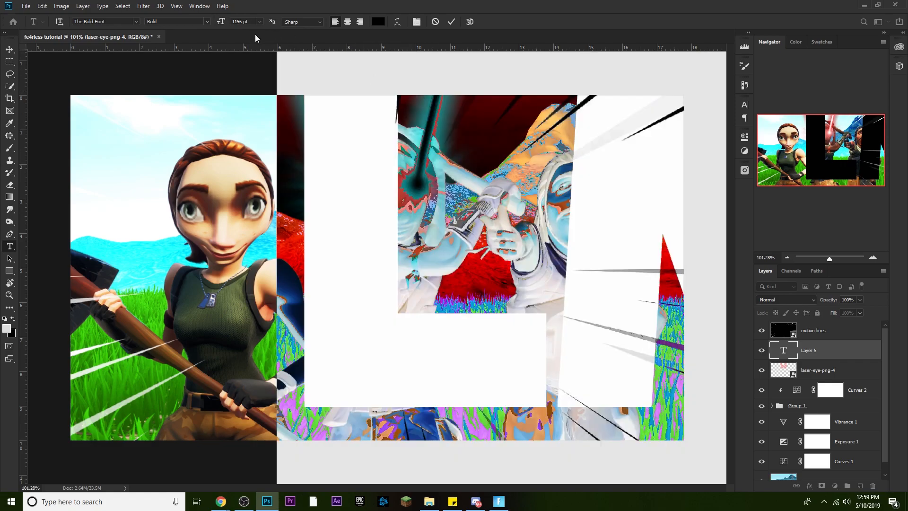
double_click(239, 21)
type("200")
key("Return")
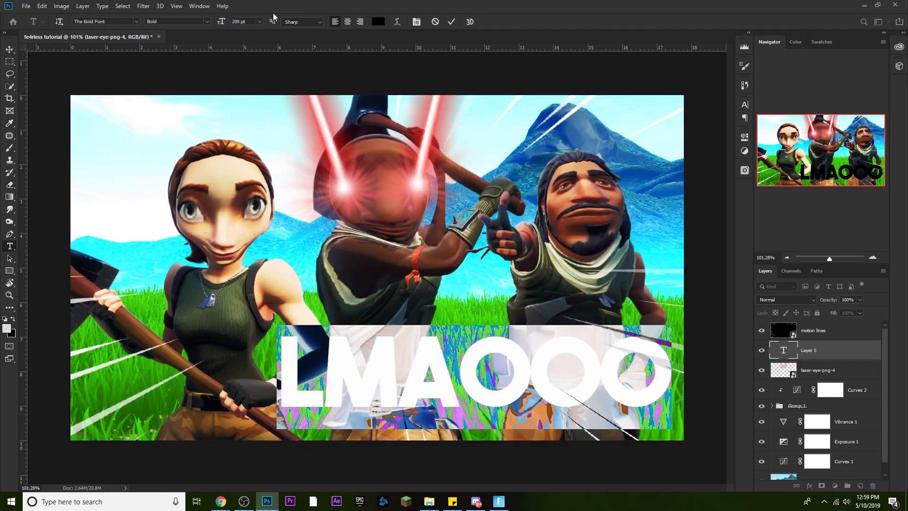
Change the LMAOOO text's font to Burbank Big Condensed Black and reselect all its letters.
left_click(137, 21)
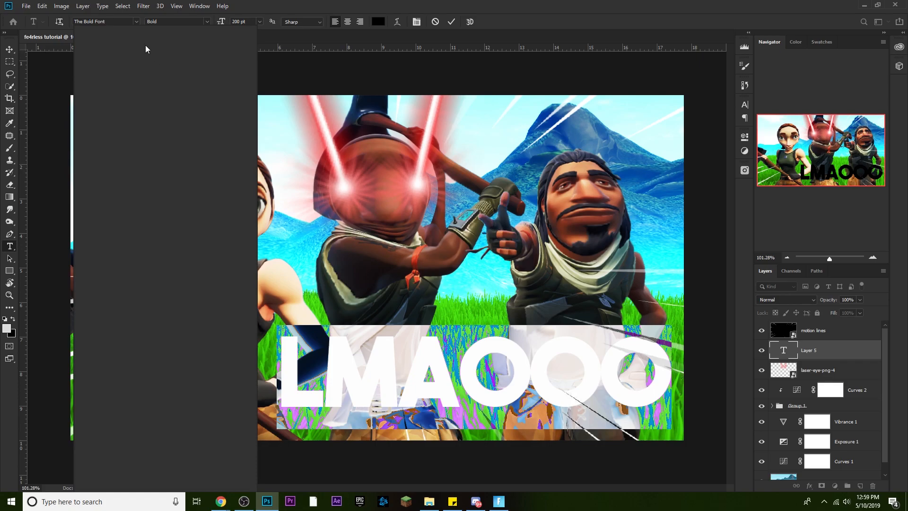
type("burban")
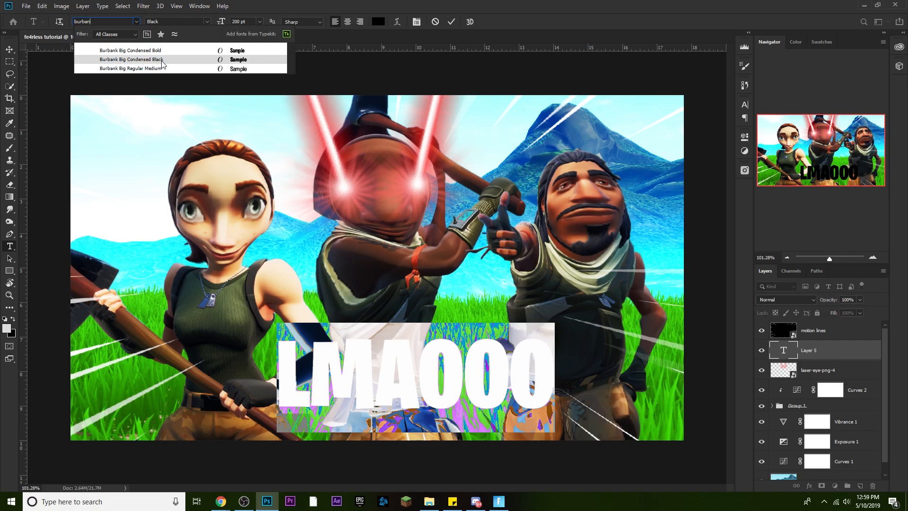
key("Escape")
left_click(435, 374)
left_click_drag(540, 381, 279, 379)
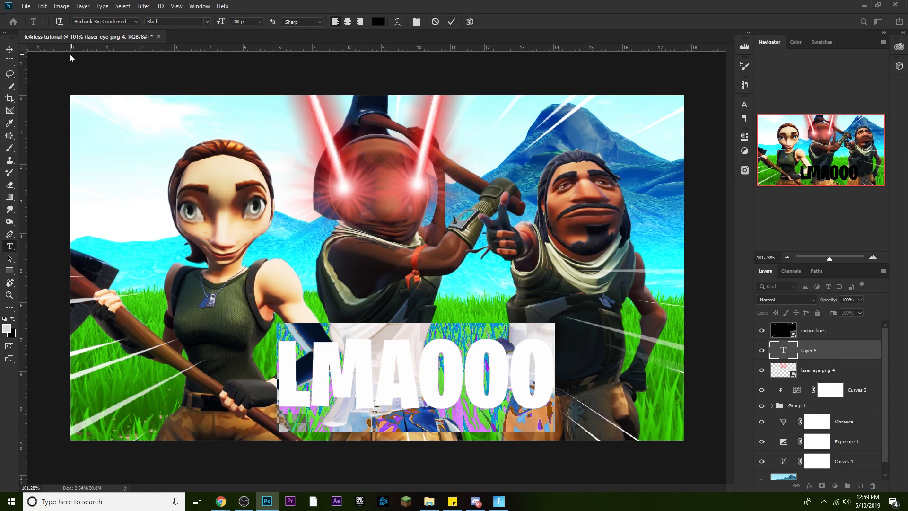
Commit the font change and recolour the whole LMAOOO text bright yellow.
left_click(451, 22)
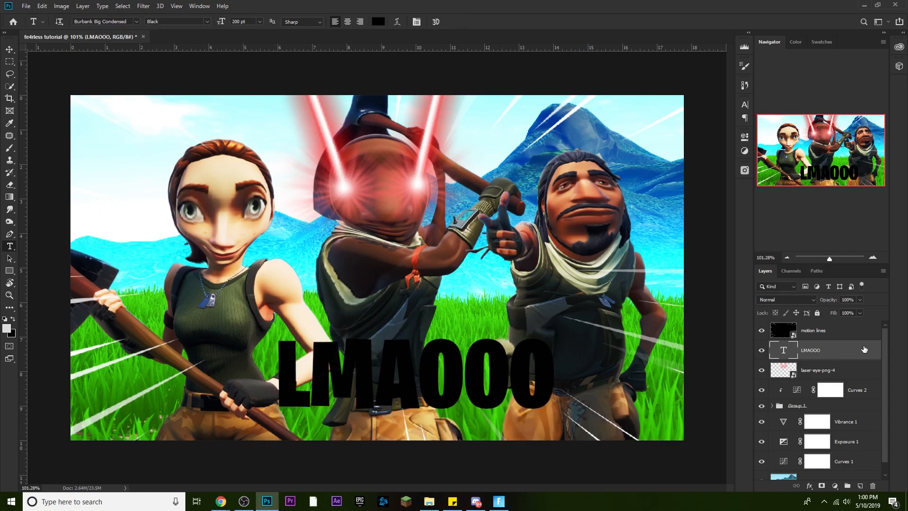
left_click(454, 387)
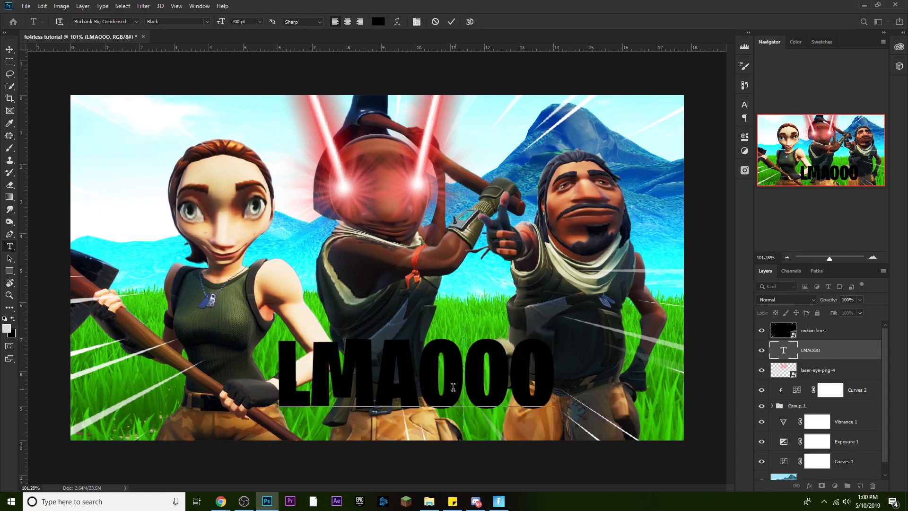
key("ctrl+a")
left_click(379, 22)
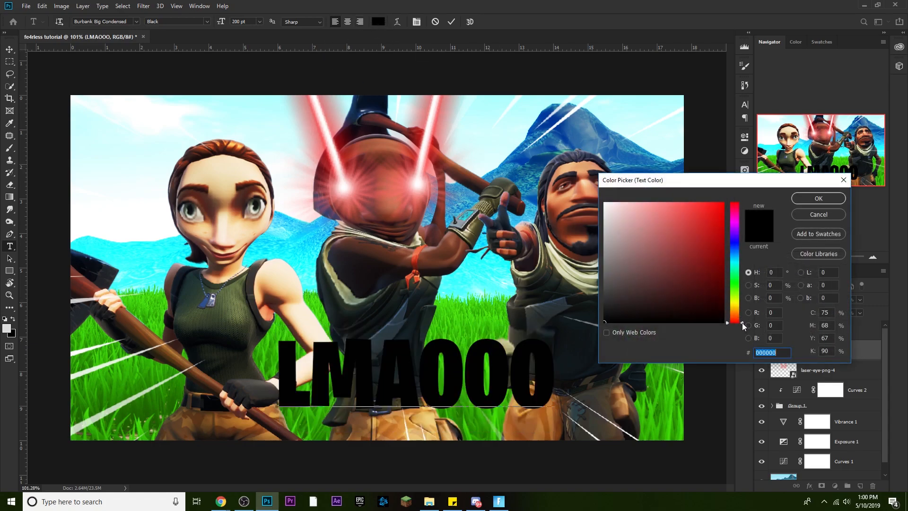
left_click_drag(742, 323, 742, 307)
left_click_drag(686, 262, 741, 192)
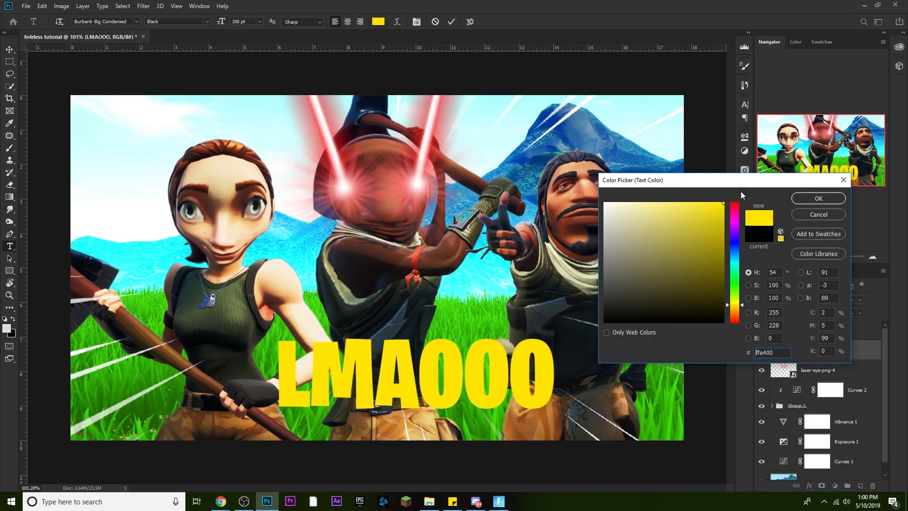
left_click(742, 304)
left_click(832, 198)
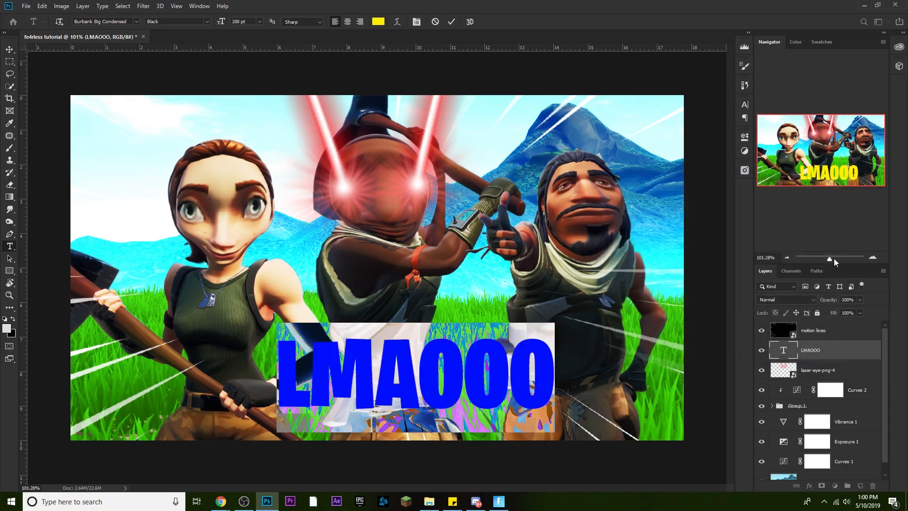
left_click(452, 22)
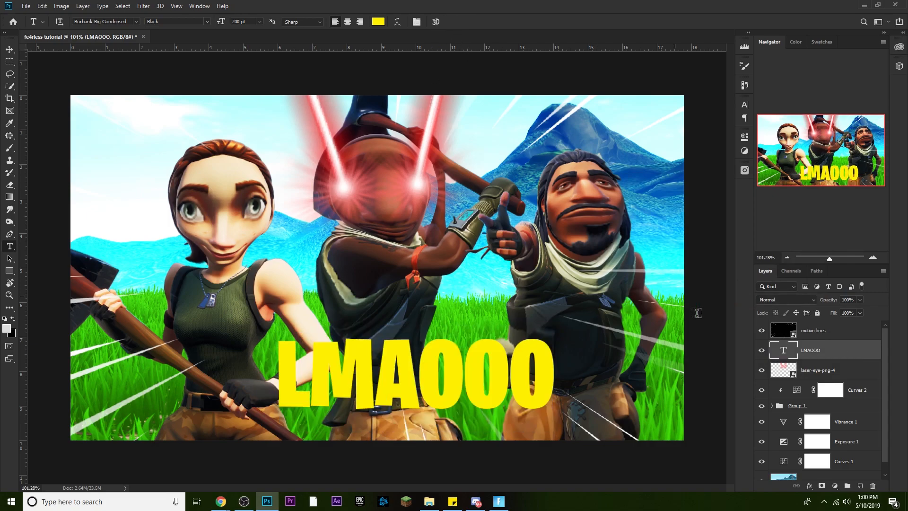
Add a black Multiply drop shadow to the LMAOOO text layer, with the spread set to 47%.
double_click(831, 353)
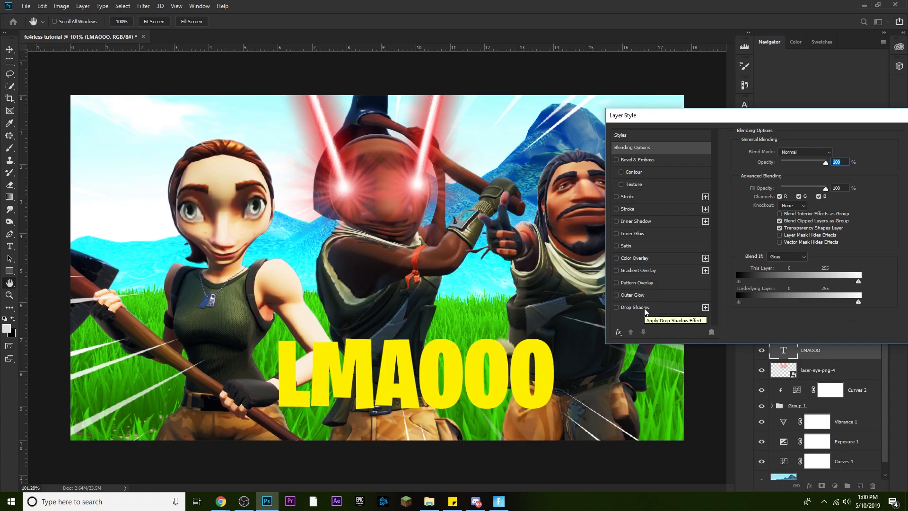
left_click(646, 309)
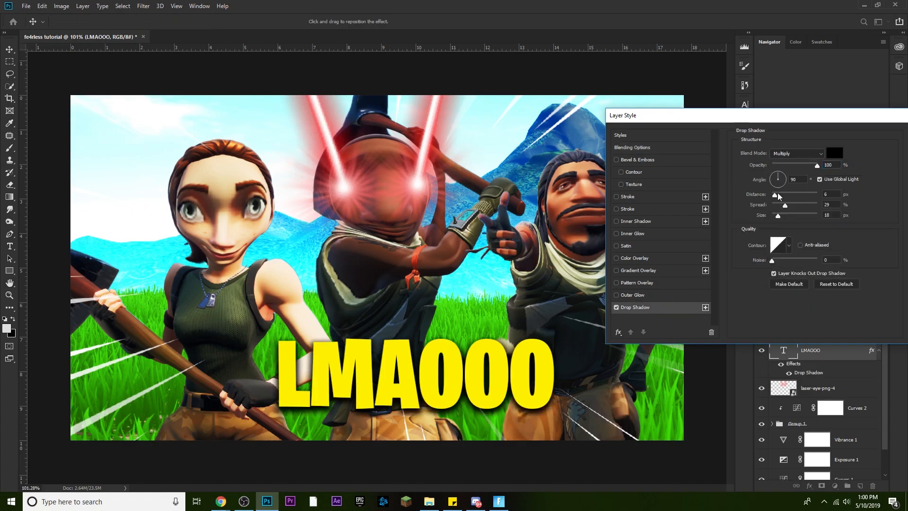
left_click_drag(776, 119, 392, 81)
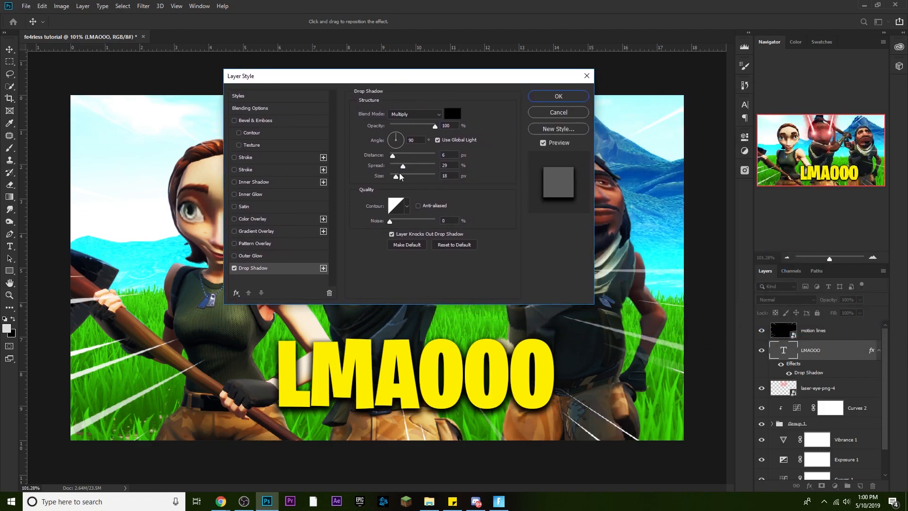
left_click_drag(403, 166, 412, 170)
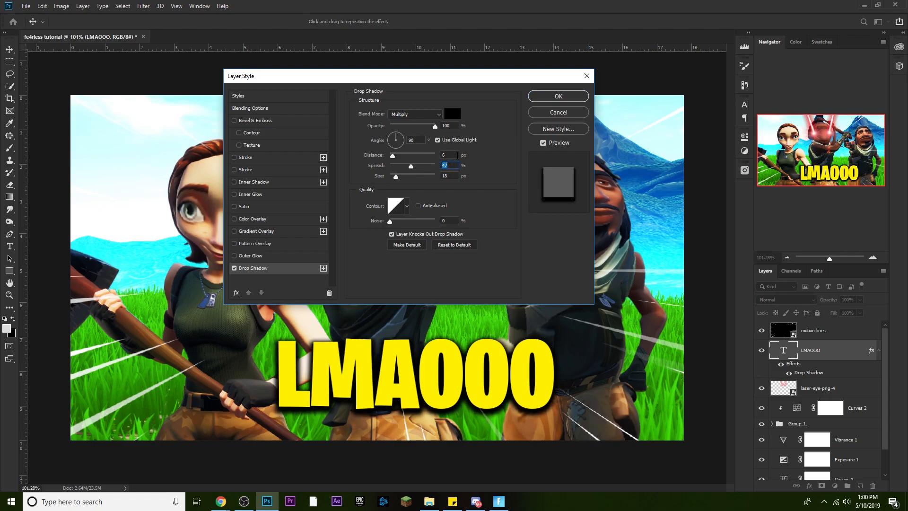
left_click(568, 100)
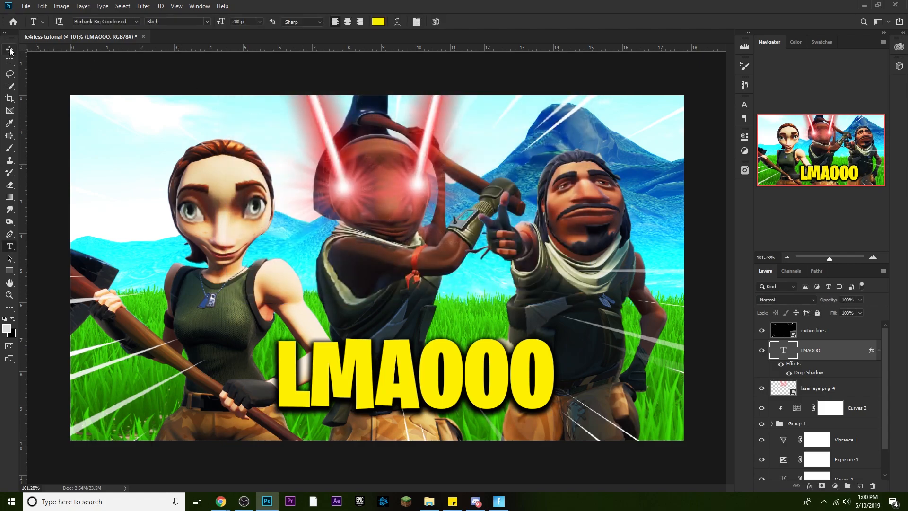
Move the LMAOOO text to the thumbnail's lower-left area and rotate it about 4 degrees counter-clockwise.
left_click(9, 50)
left_click_drag(404, 382, 306, 398)
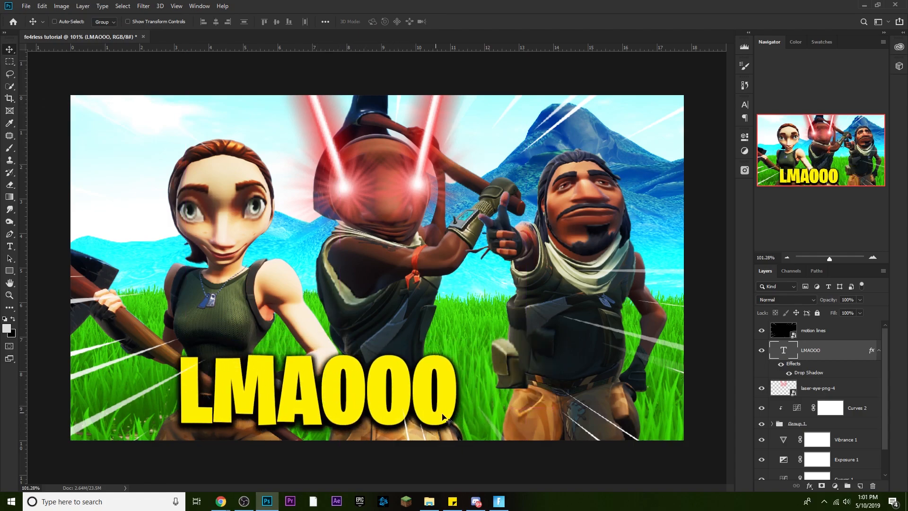
key("ctrl+t")
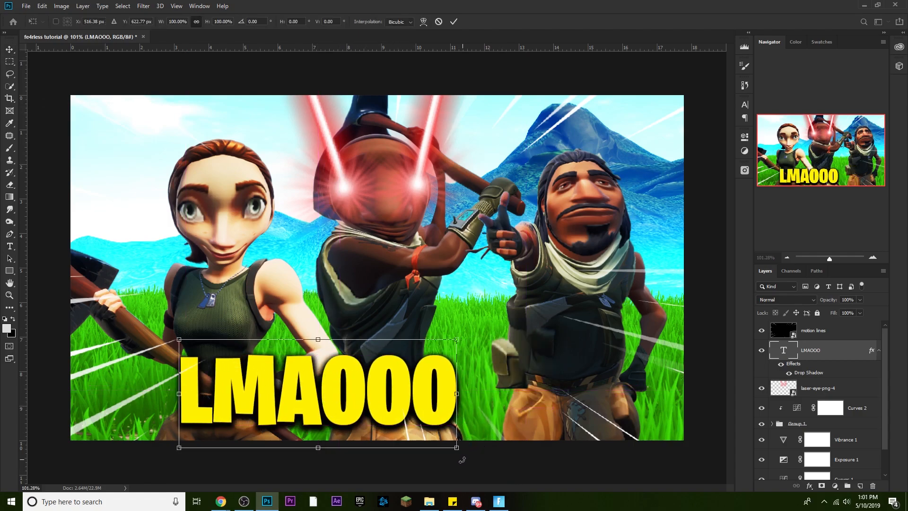
left_click_drag(463, 460, 470, 451)
left_click_drag(380, 413, 340, 412)
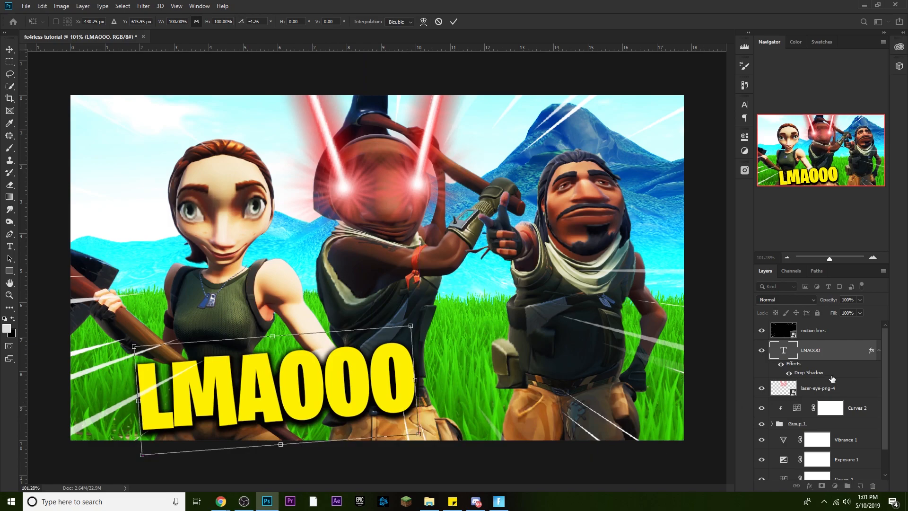
key("Return")
Place the LMAOOO layer above the motion lines layer, and reduce the text's tilt slightly while nudging it a little left.
left_click_drag(846, 354, 832, 324)
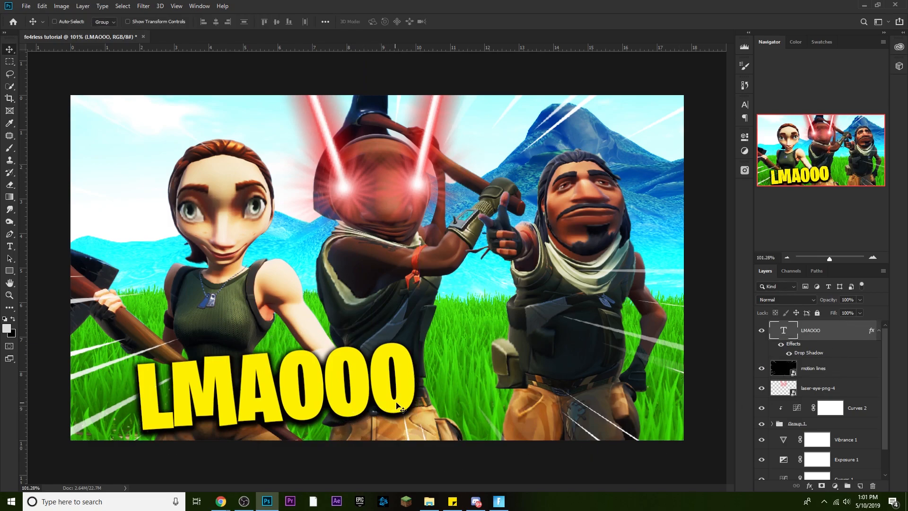
key("ctrl+t")
left_click_drag(425, 414, 431, 418)
key("Return")
left_click_drag(342, 406, 331, 405)
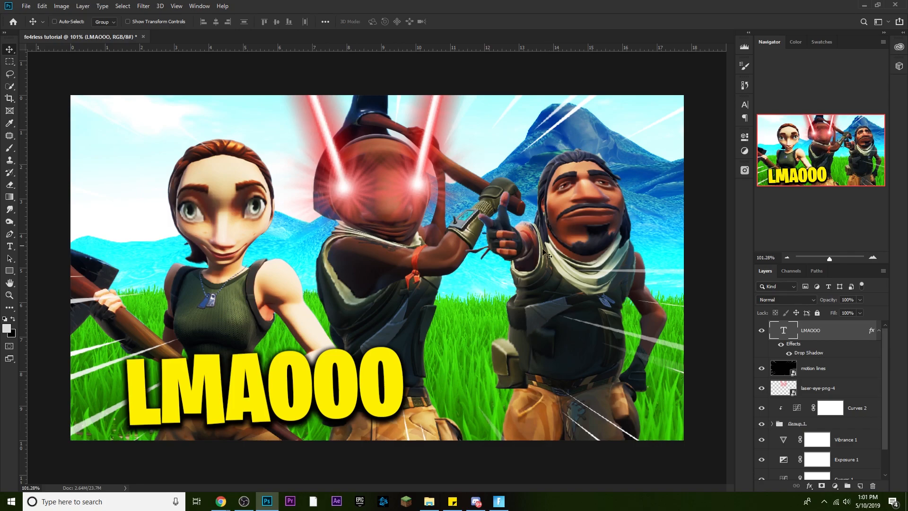
scroll(466, 274, "down", 3)
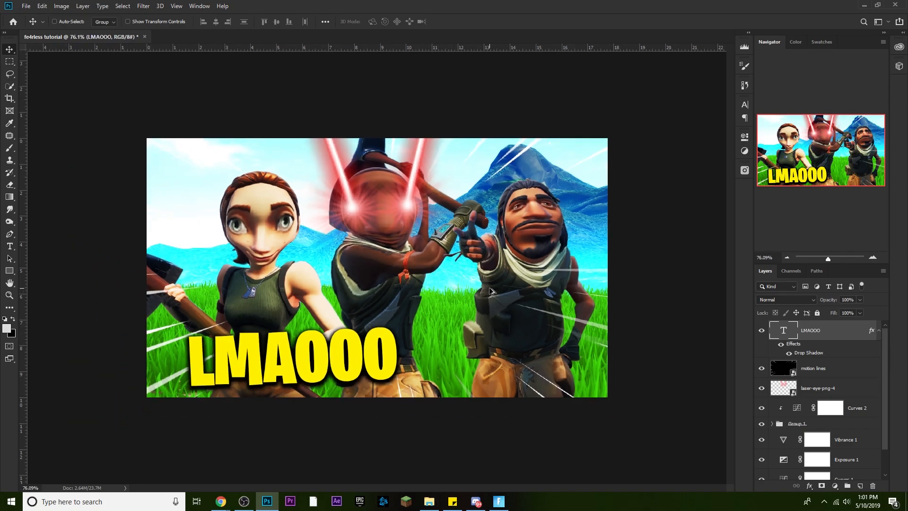
scroll(492, 293, "down", 2)
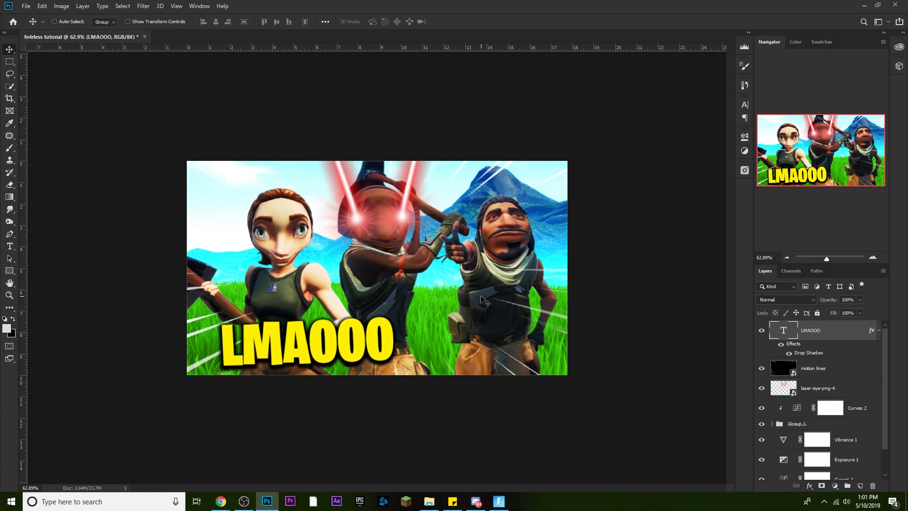
scroll(377, 227, "up", 6)
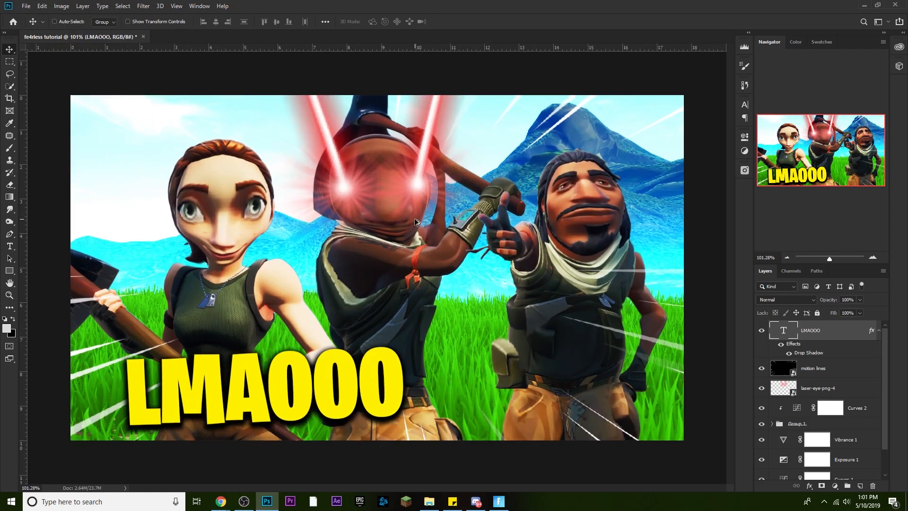
scroll(572, 216, "down", 2)
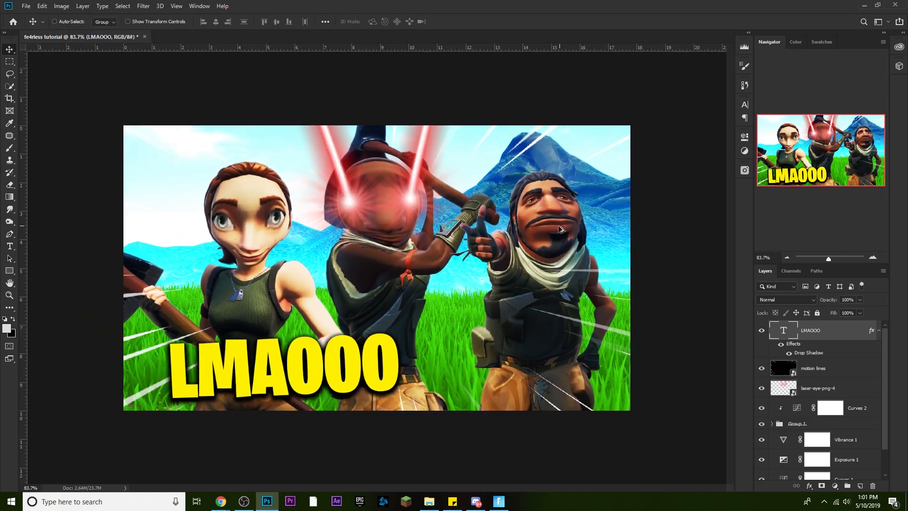